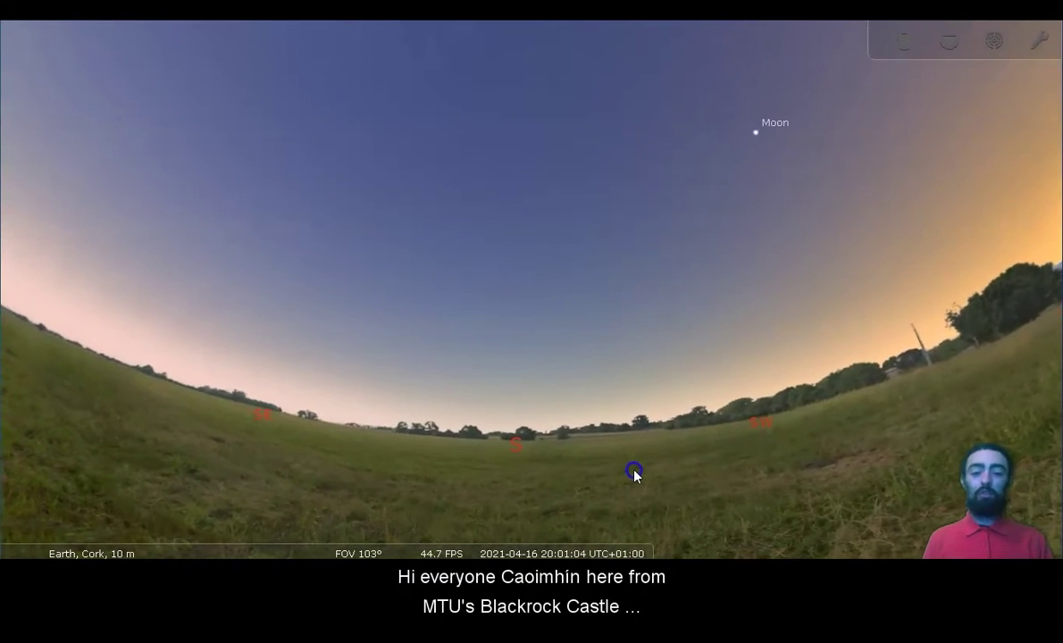
Speed up the simulation clock to move the sky over Cork forward to about 22:03 on 2021-04-16.
key(l)
key(l)
key(l)
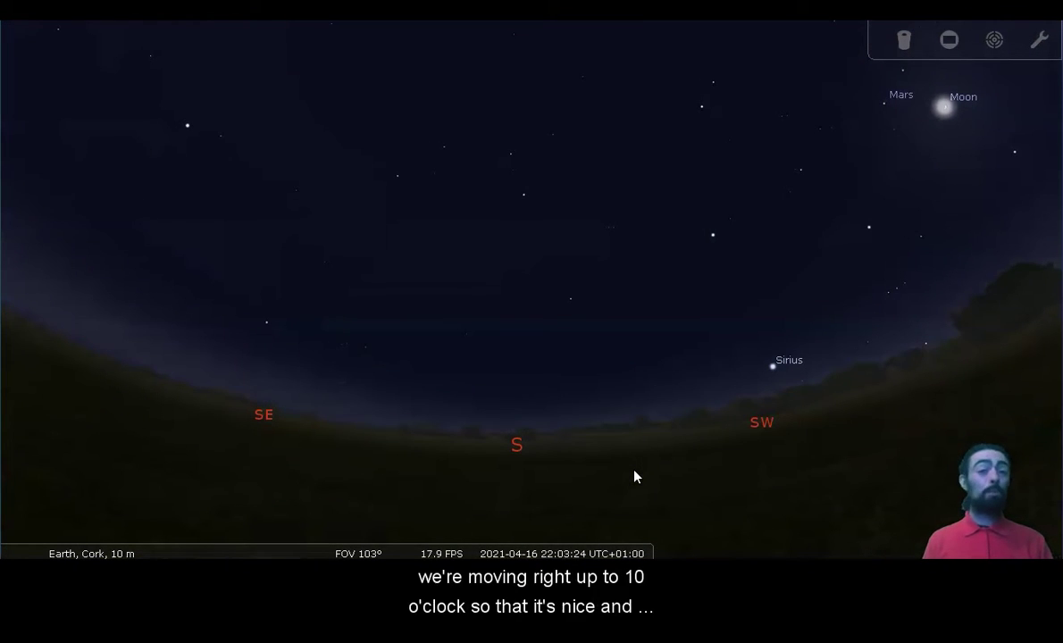
Turn the sky view from the south to the west to bring Mars and the Moon into view above the horizon.
click(639, 472)
drag(650, 457, 649, 452)
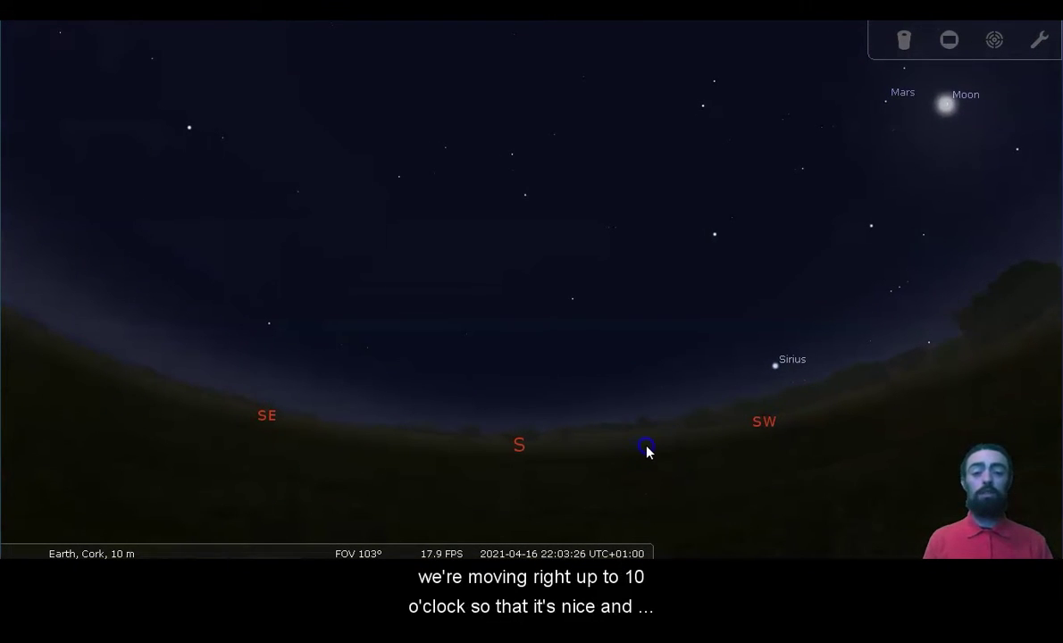
click(545, 112)
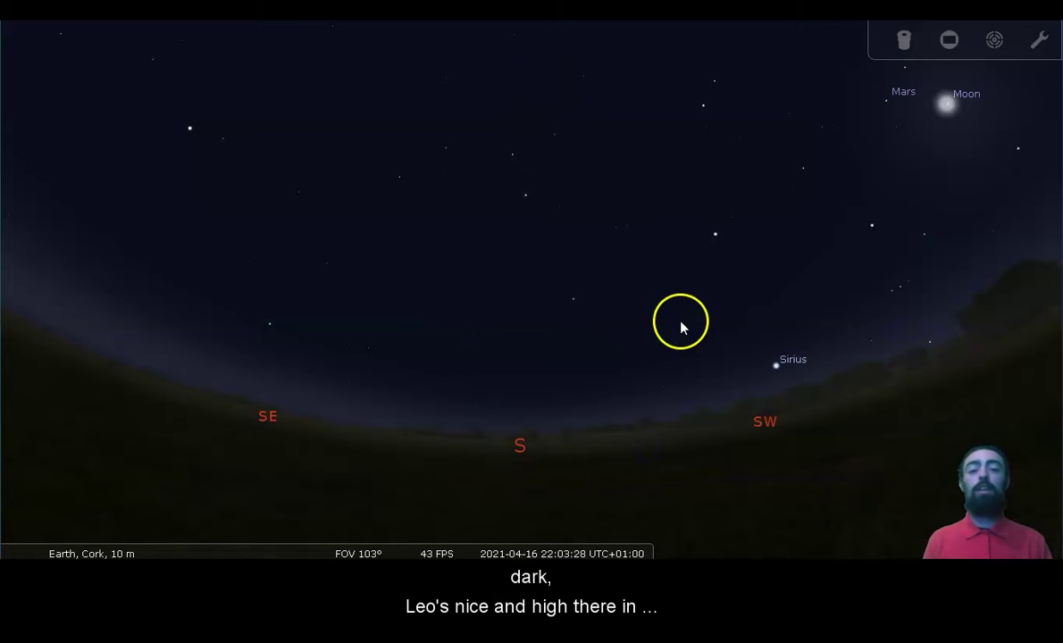
key(Right)
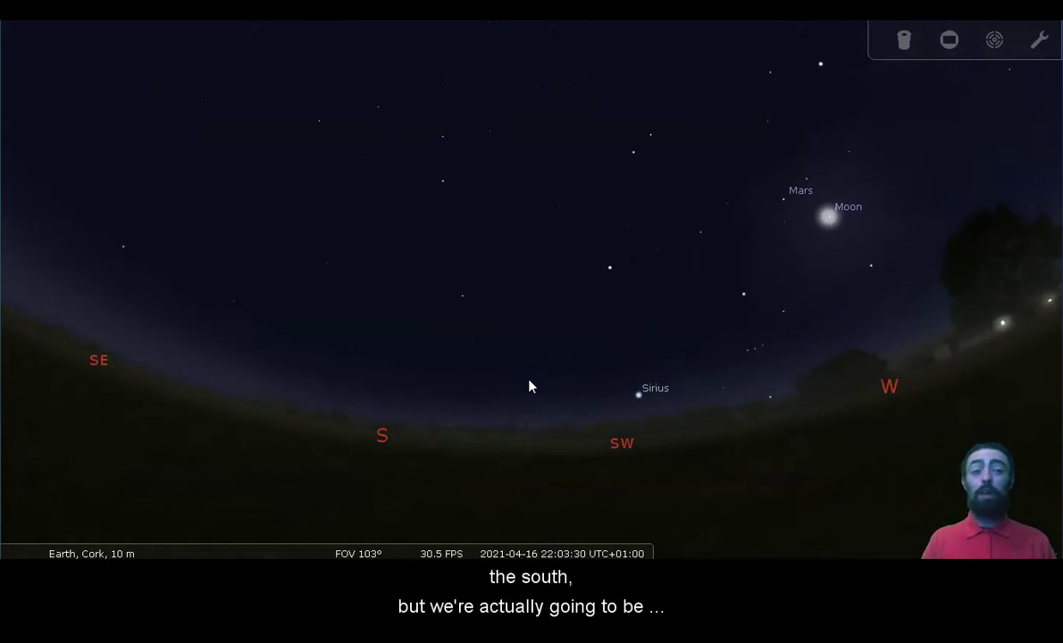
key(Down)
key(Right)
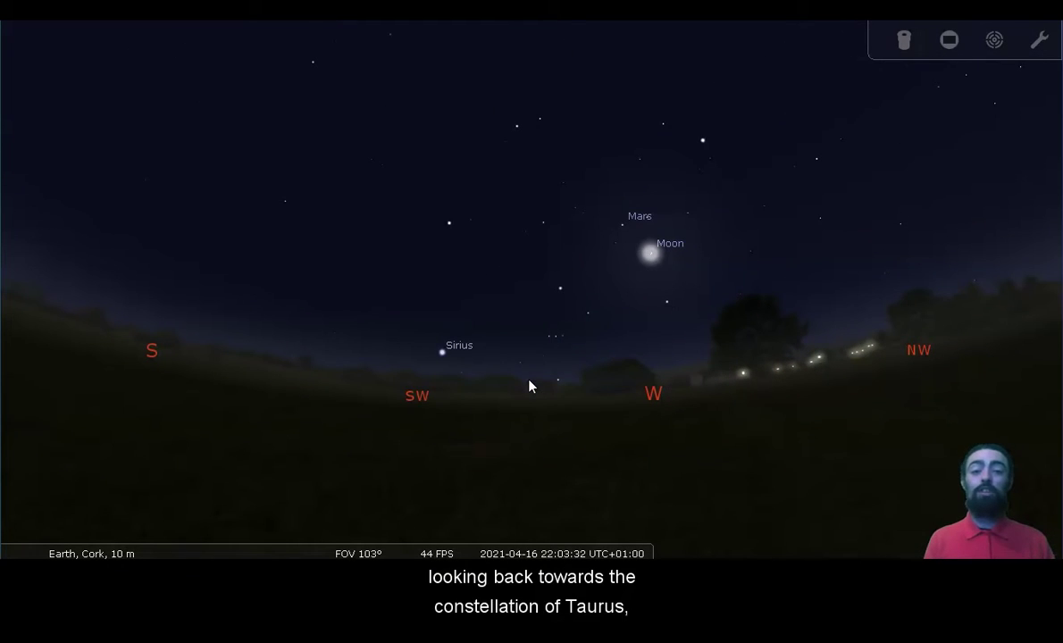
click(591, 261)
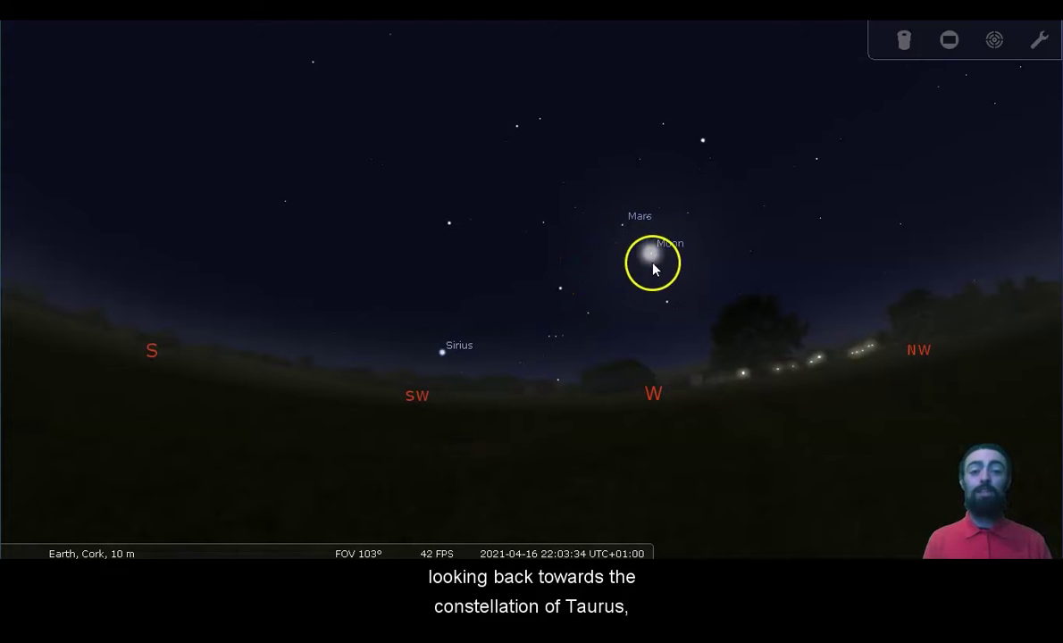
Zoom in on the crescent Moon and Mars to a field of view of about 17.6°, keeping both in frame.
scroll(614, 282, up, 5)
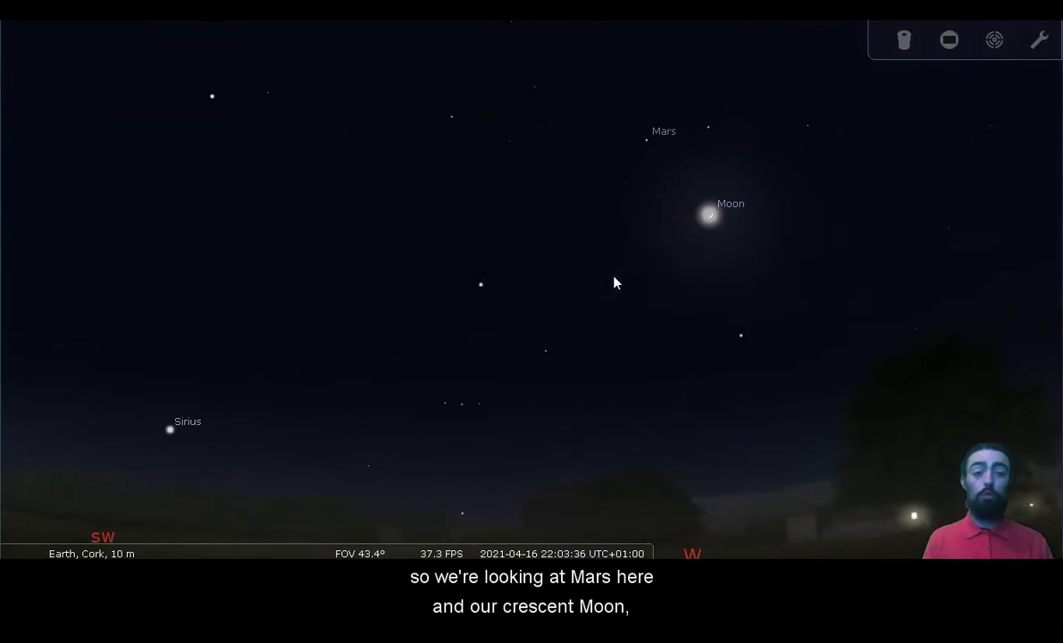
scroll(614, 282, up, 3)
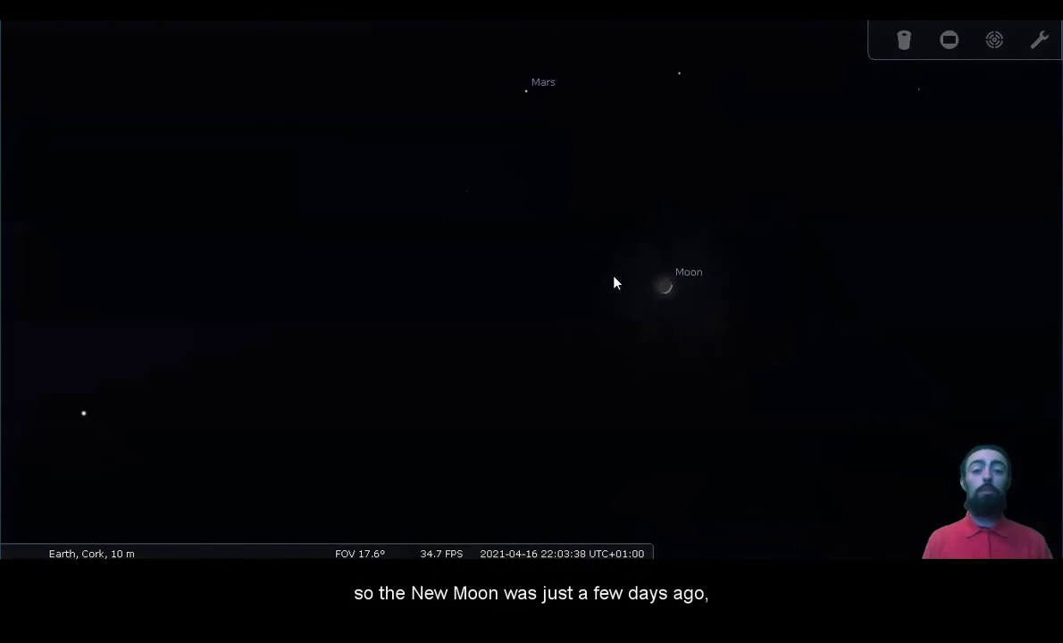
click(612, 288)
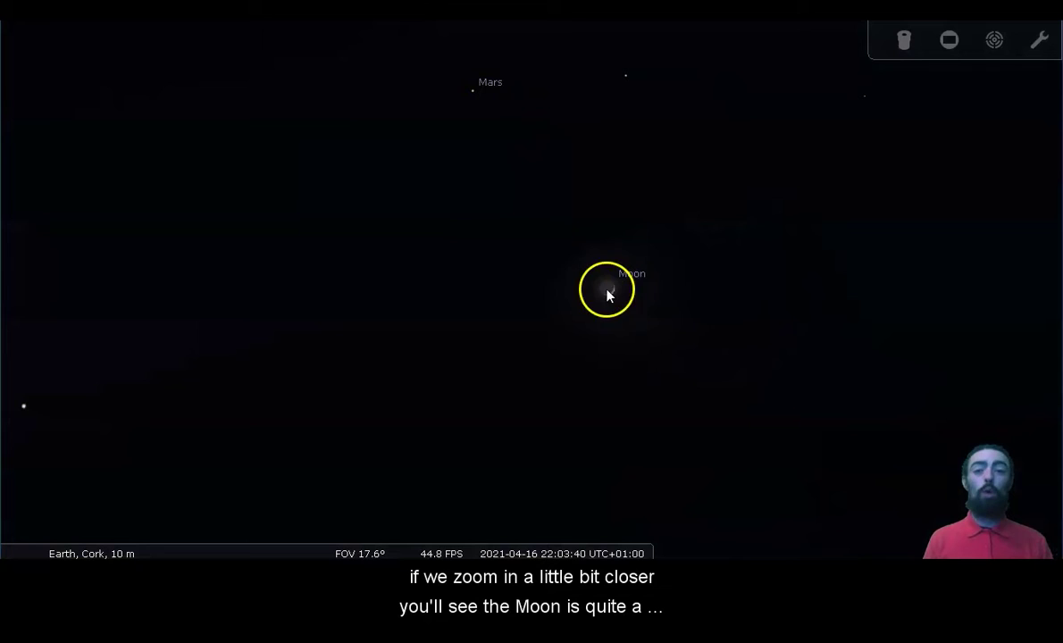
drag(466, 239, 525, 260)
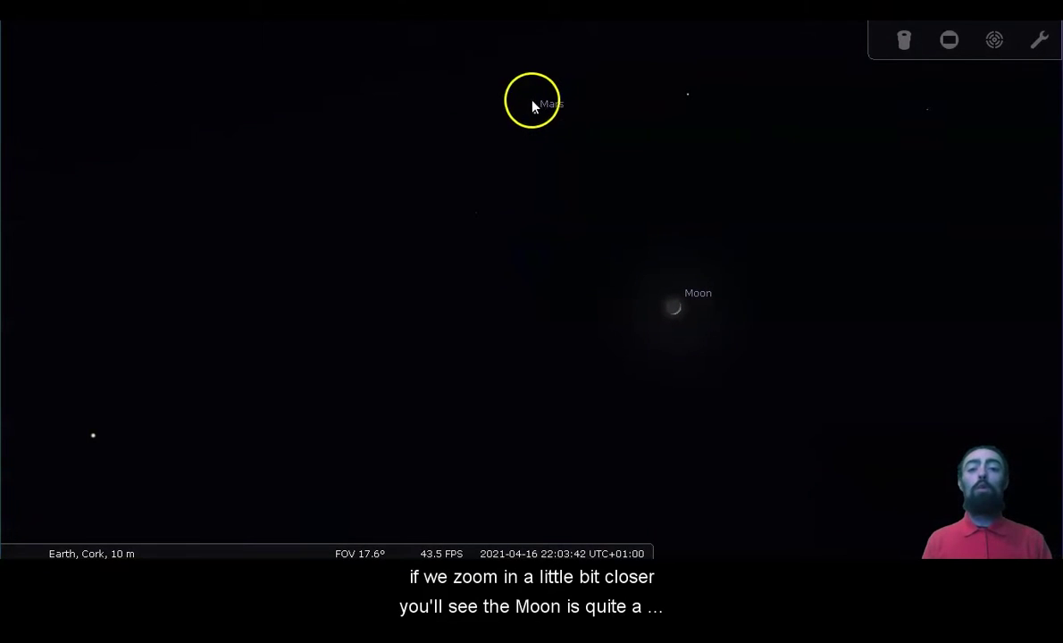
drag(524, 246, 574, 239)
mouse_move(279, 542)
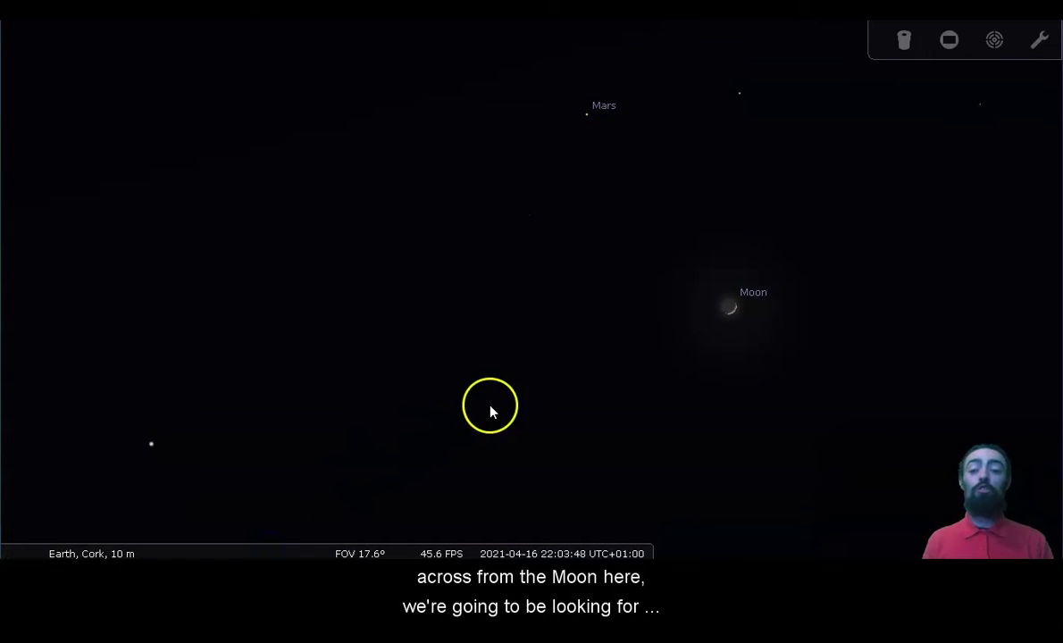
Locate the Crab Nebula (M 1) near the star Tianguan, select it and zoom in to a field of view of about 0.19°.
scroll(517, 397, up, 2)
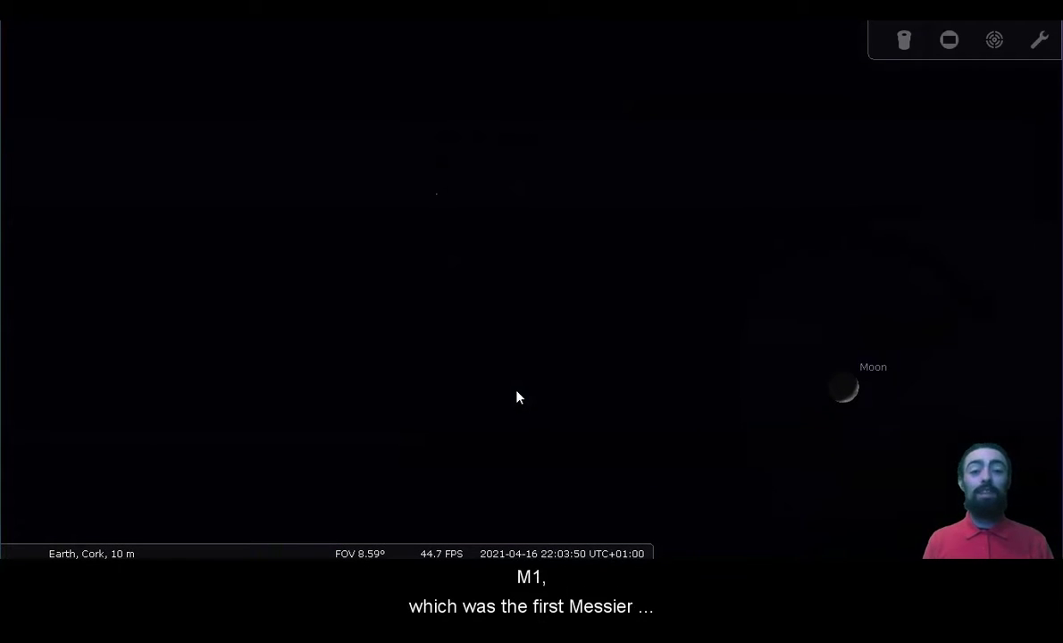
key(Up)
key(Left)
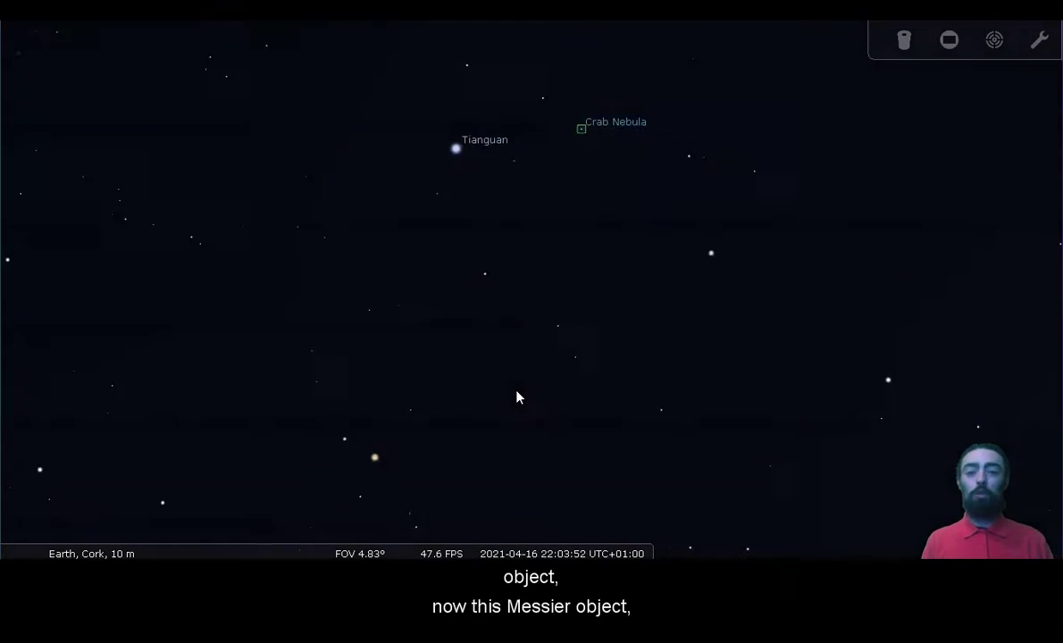
key(Up)
key(Right)
key(Up)
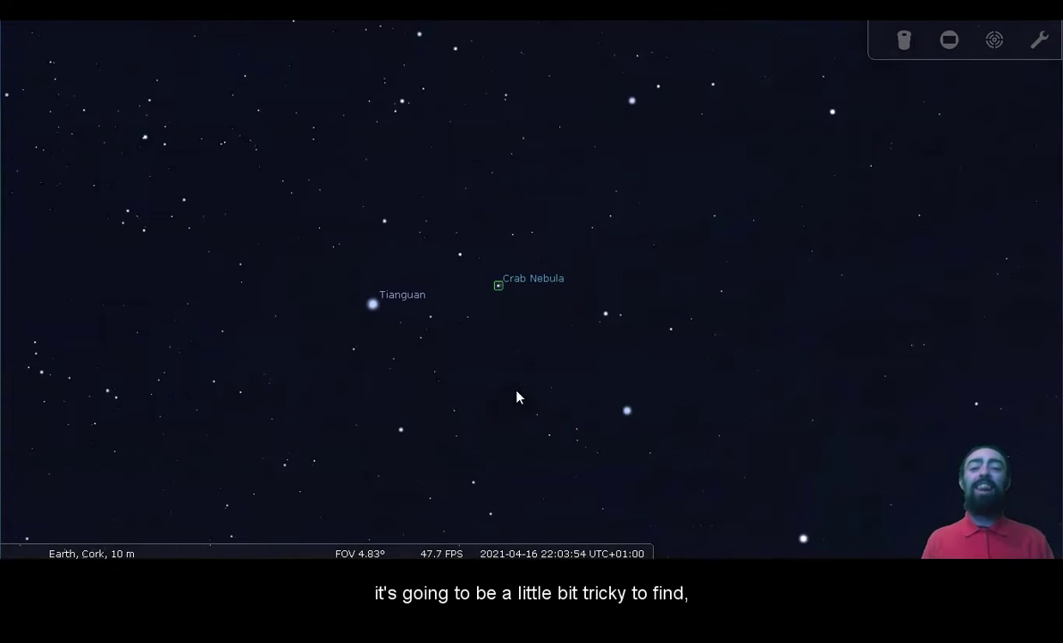
key(Page_Up)
key(Left)
scroll(517, 398, up, 4)
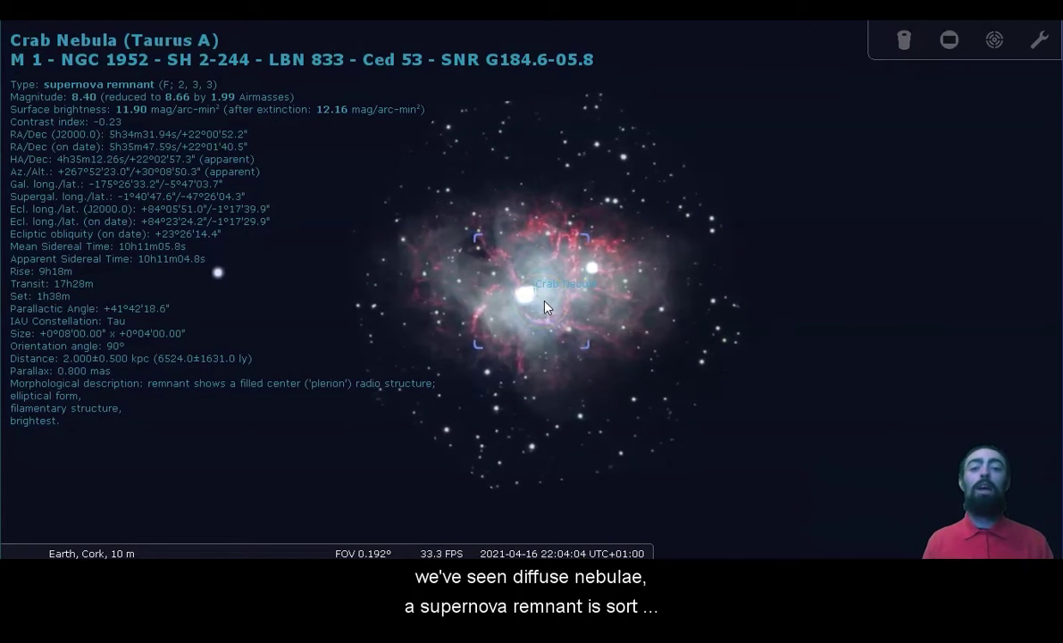
click(535, 230)
click(560, 372)
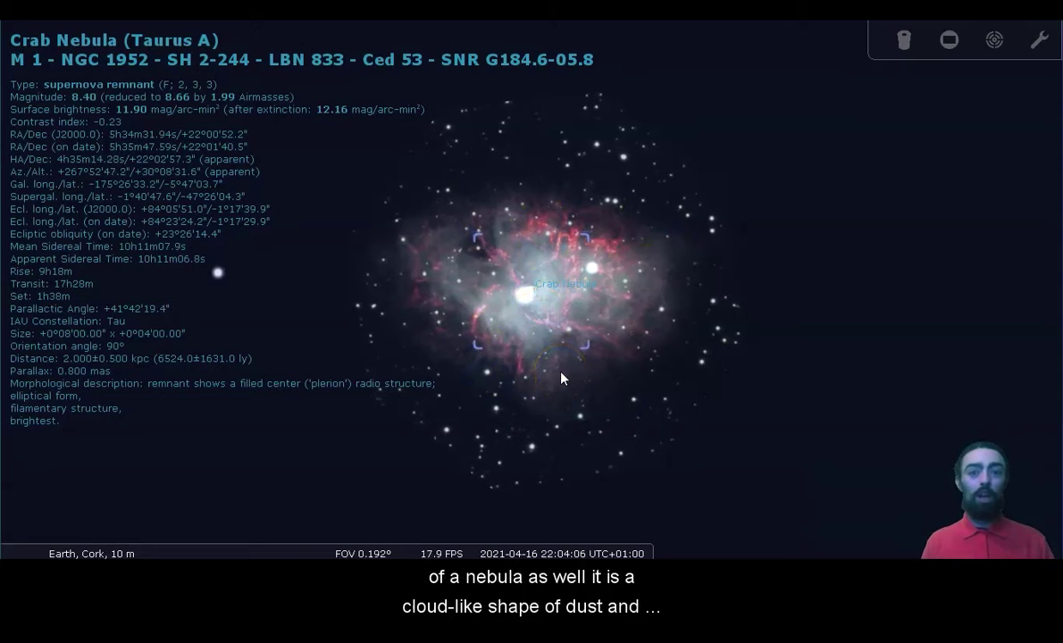
click(516, 315)
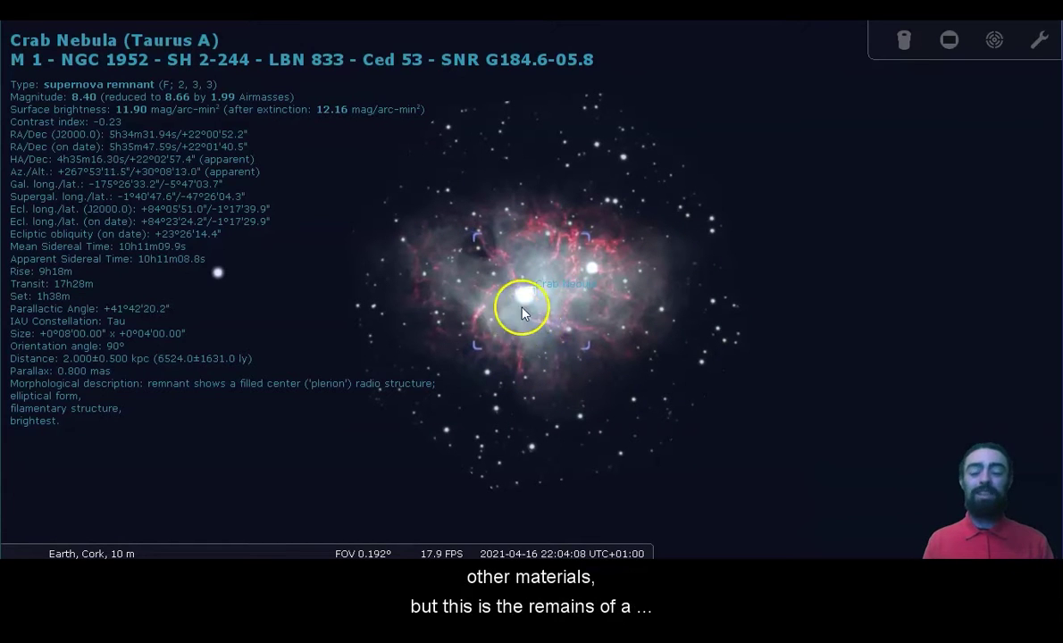
click(537, 305)
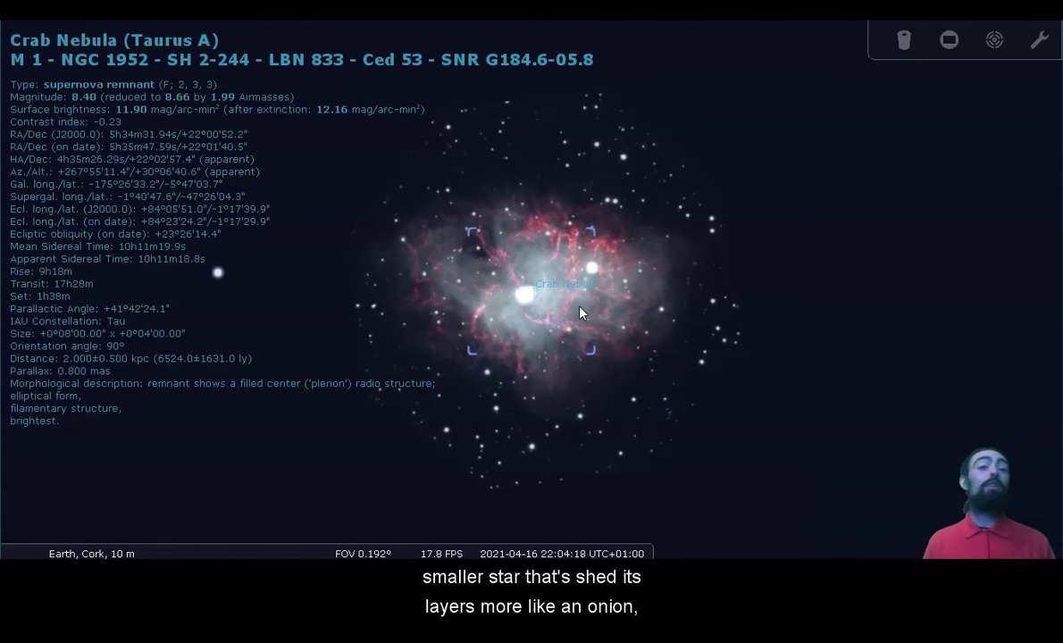
click(572, 303)
click(503, 251)
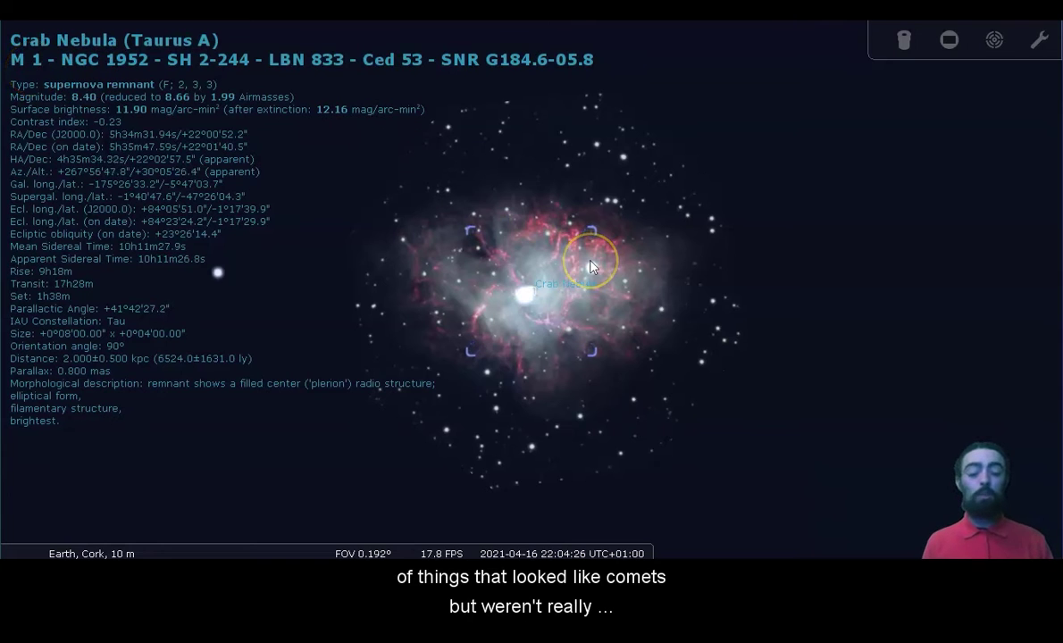
Zoom out from the Crab Nebula to a field of view of about 76°, framing the western sky and its labelled deep-sky objects.
scroll(589, 266, down, 5)
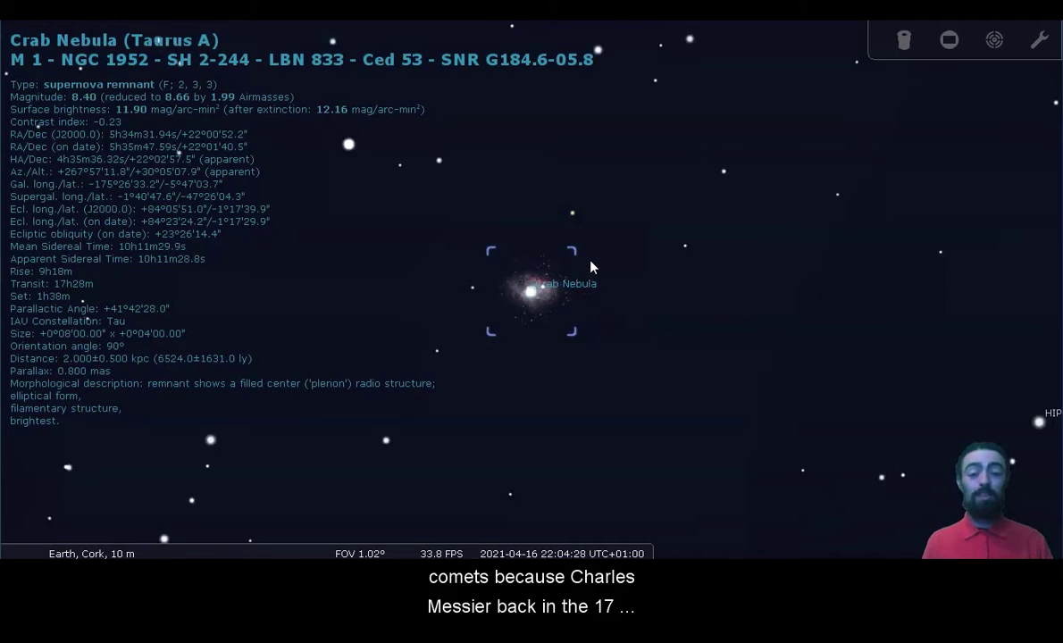
scroll(590, 267, down, 6)
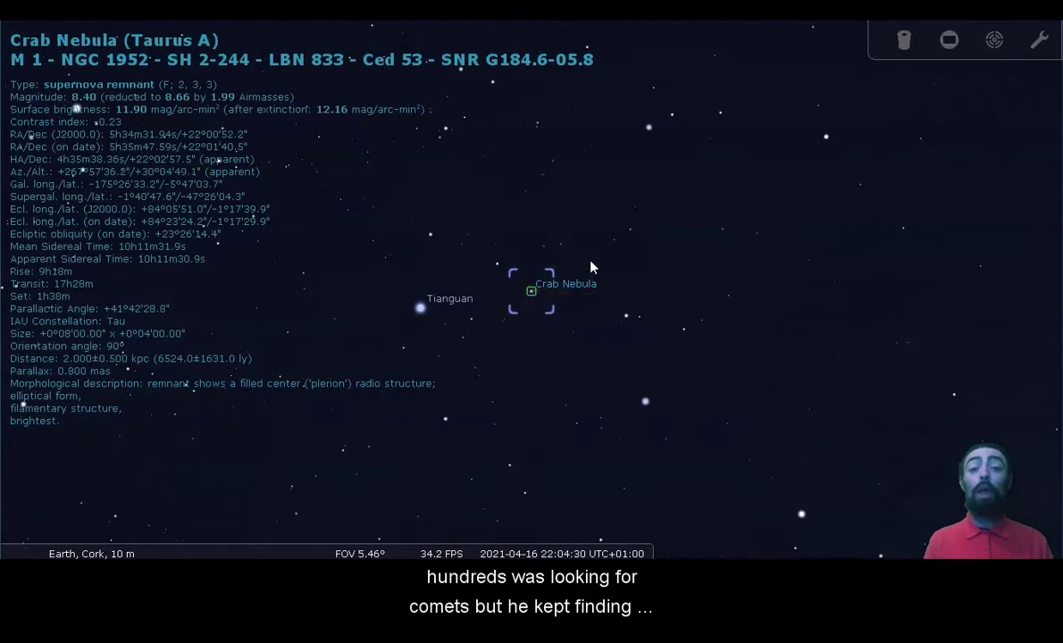
scroll(589, 266, down, 6)
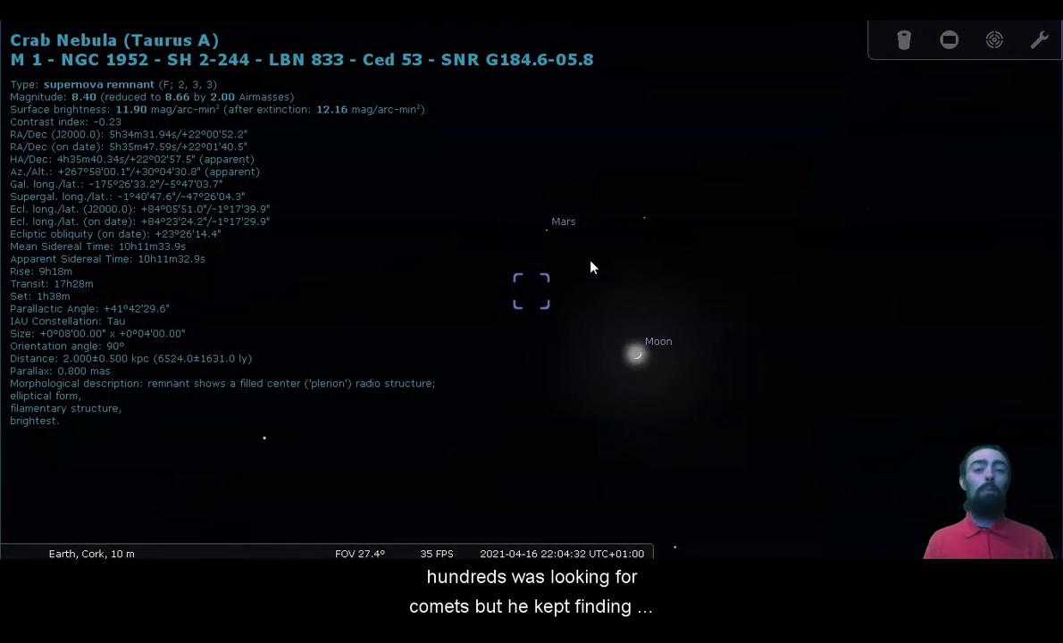
scroll(590, 266, down, 5)
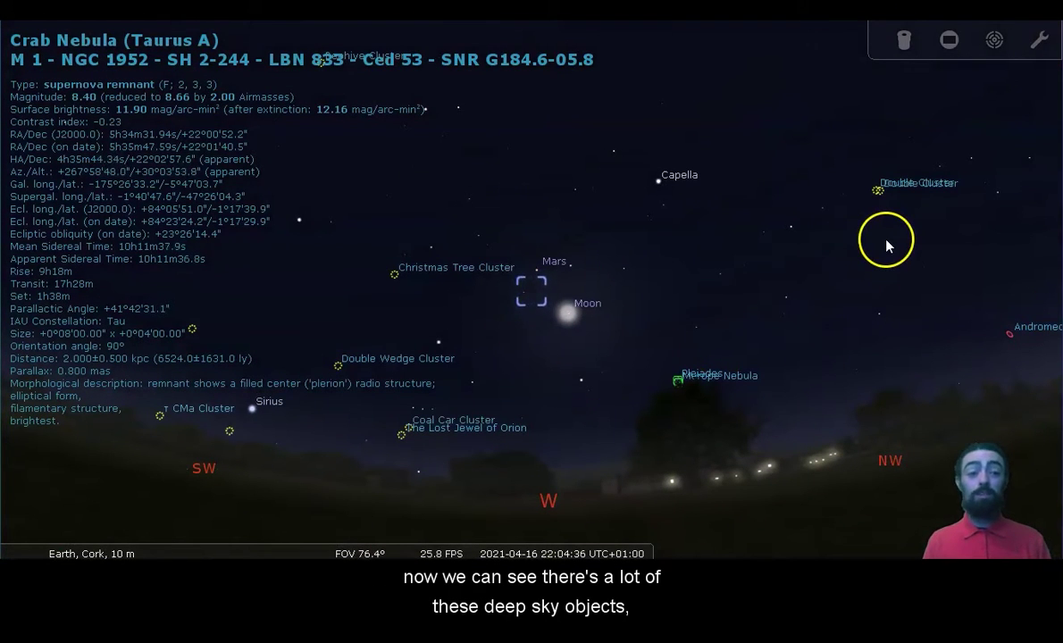
drag(714, 470, 679, 411)
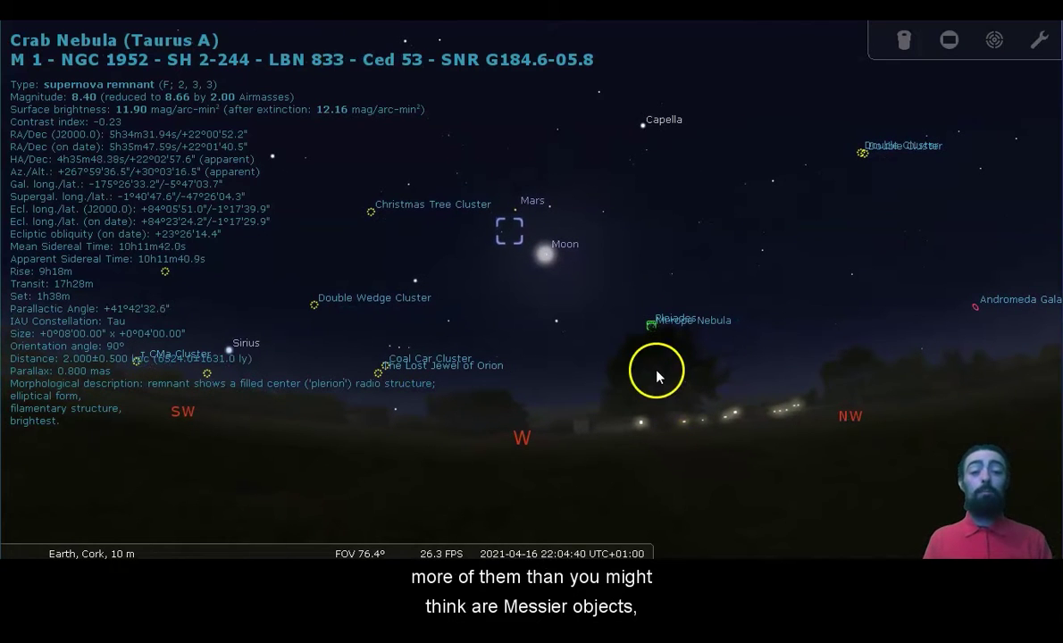
Display the details of the Pleiades, and select the Andromeda Galaxy (M 31) and auto-zoom to it.
click(652, 330)
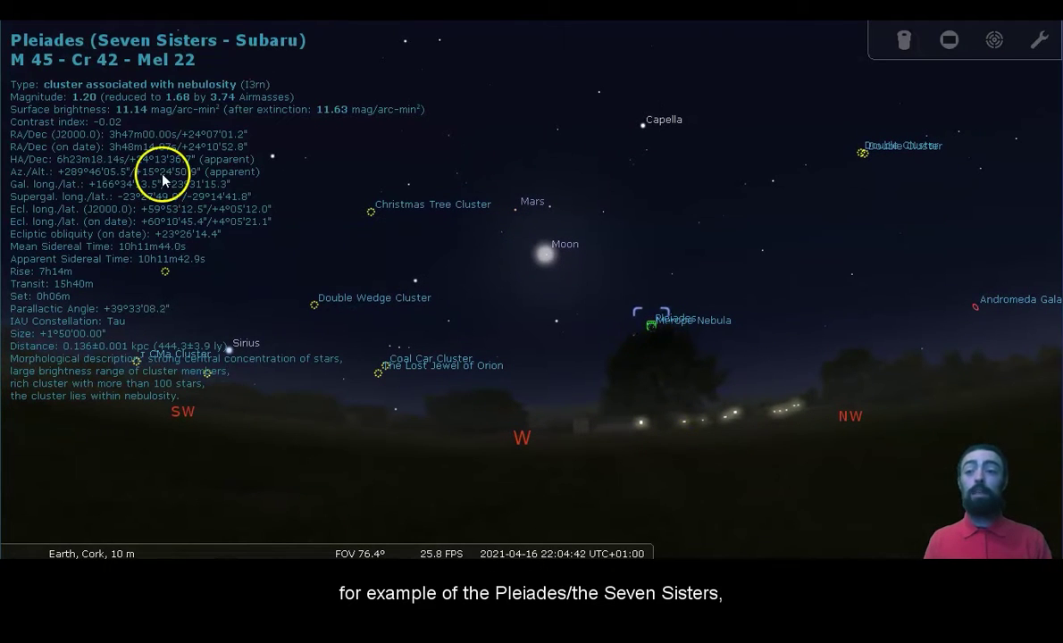
click(975, 311)
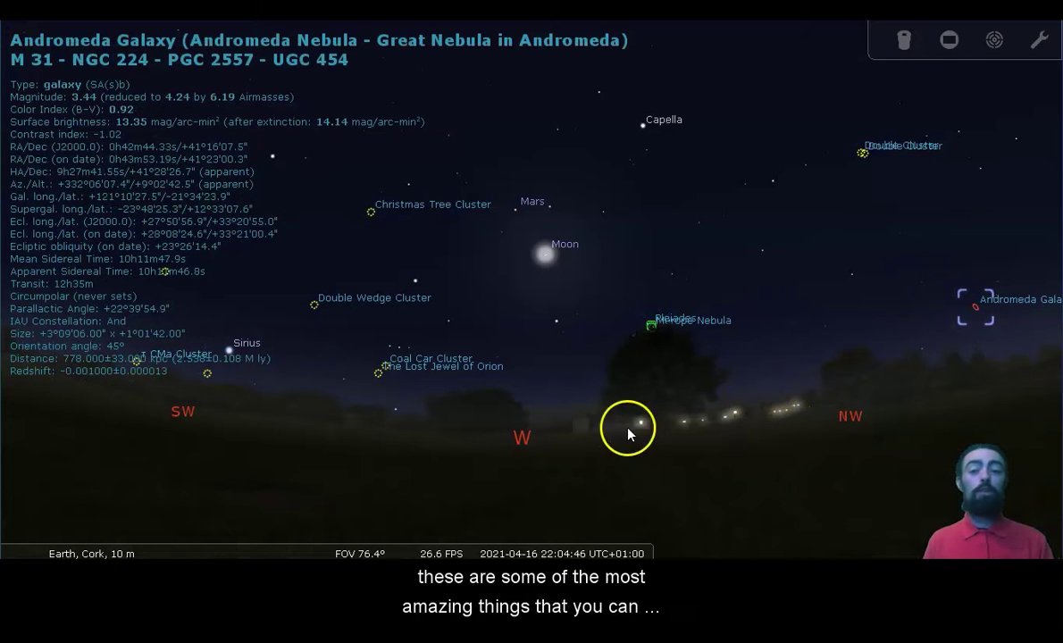
drag(629, 427, 674, 430)
drag(520, 444, 574, 444)
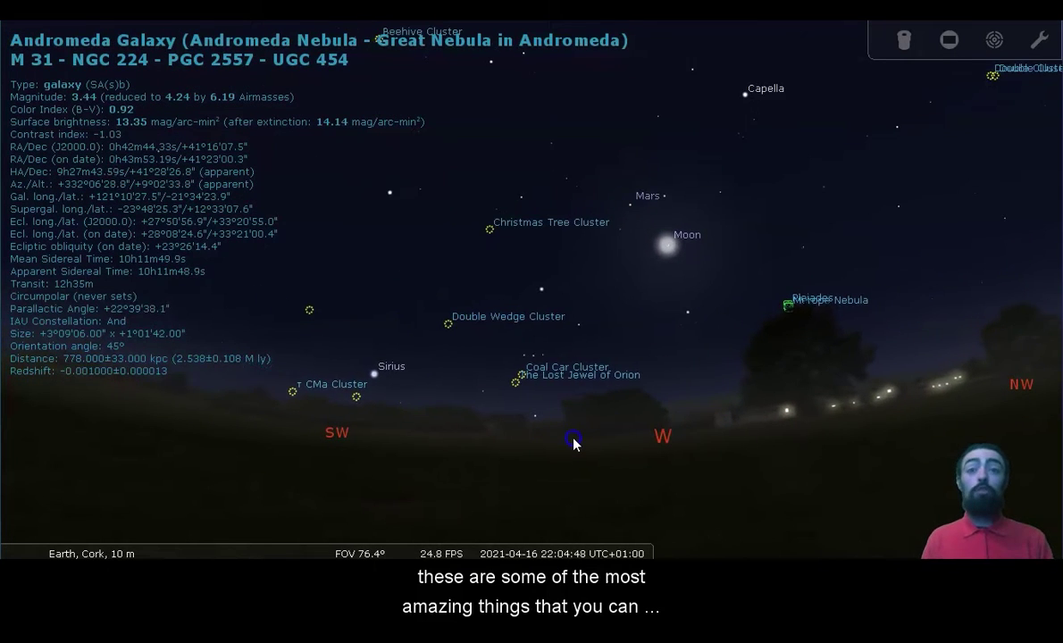
key(slash)
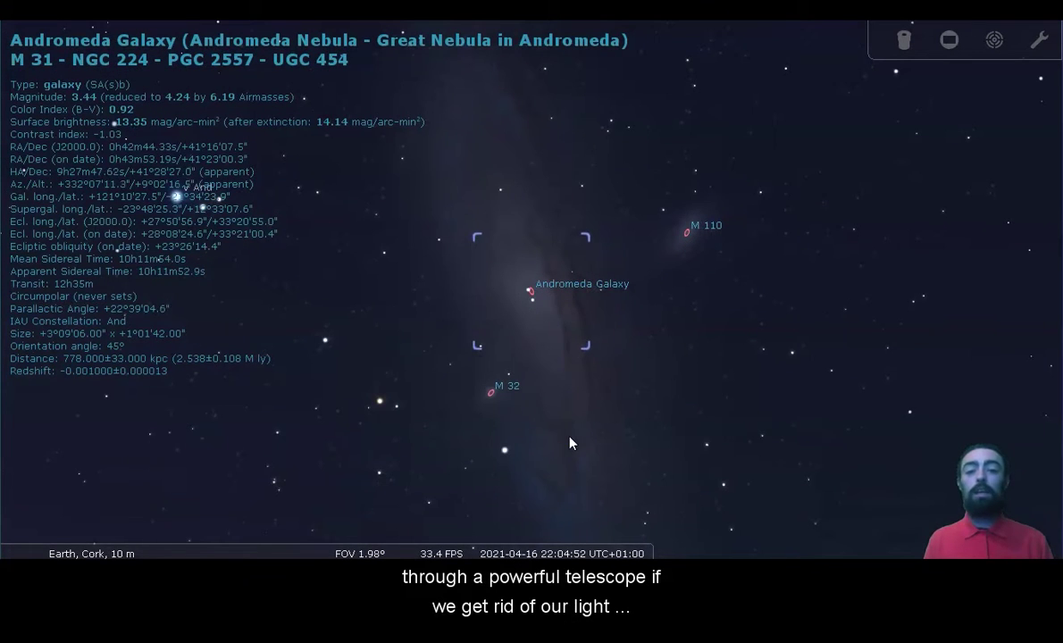
Turn the atmosphere off to view the Andromeda Galaxy without it, and turn the atmosphere back on.
mouse_move(21, 524)
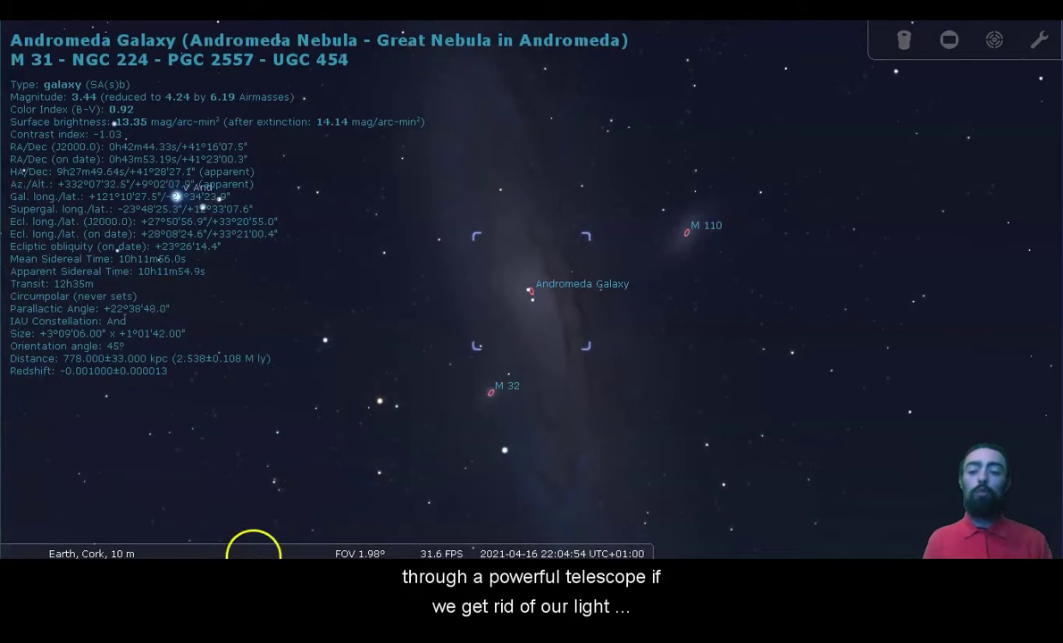
click(219, 548)
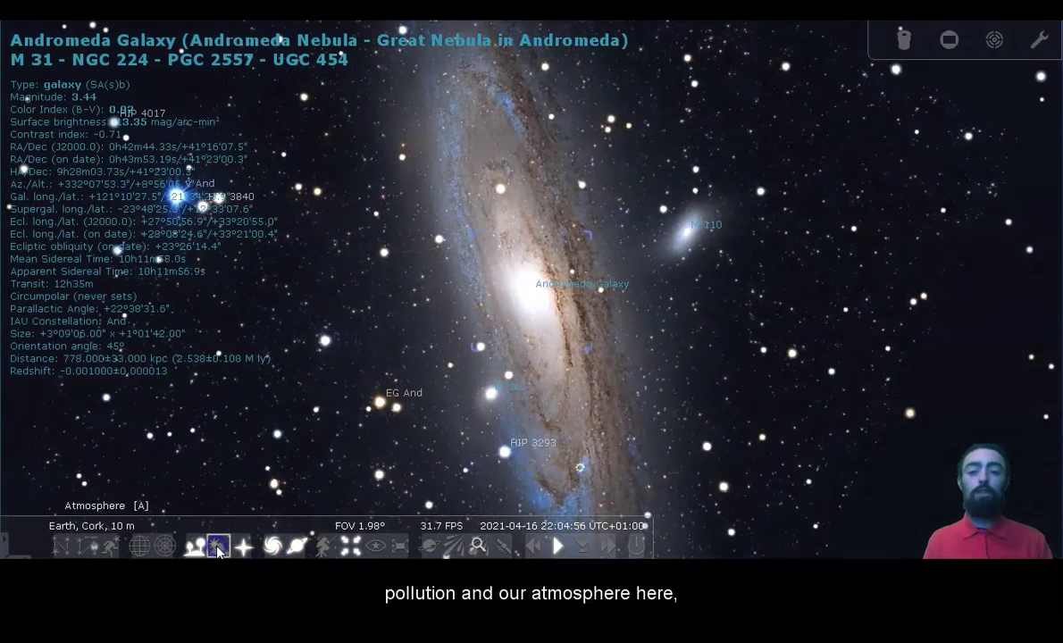
click(220, 548)
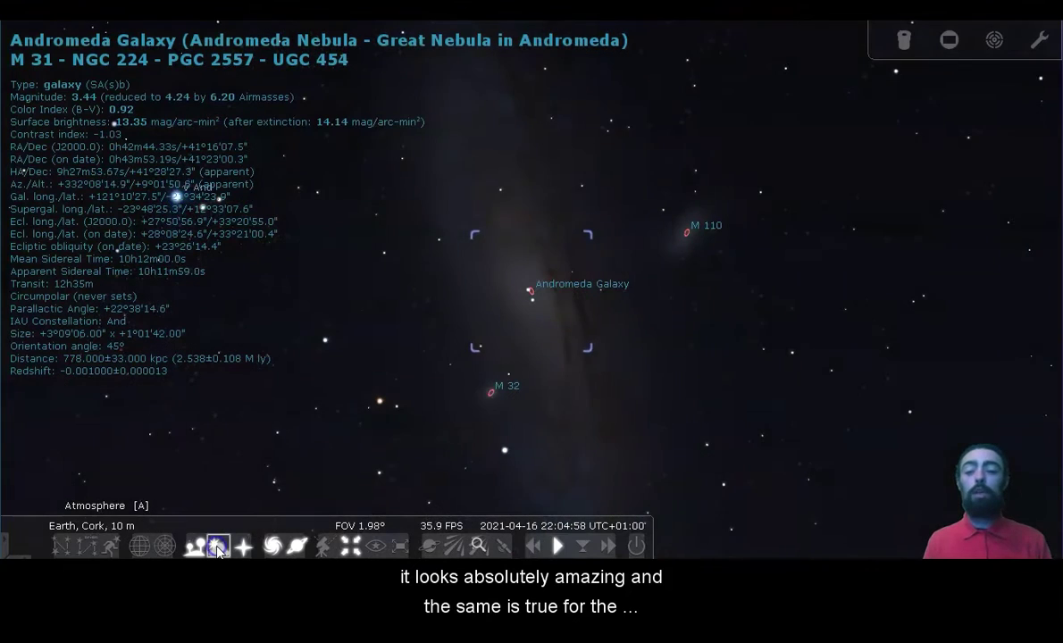
Zoom out from the Andromeda Galaxy to a field of view of about 25° and pan along the horizon toward the Pleiades.
scroll(408, 351, down, 3)
scroll(410, 347, down, 1)
key(Left)
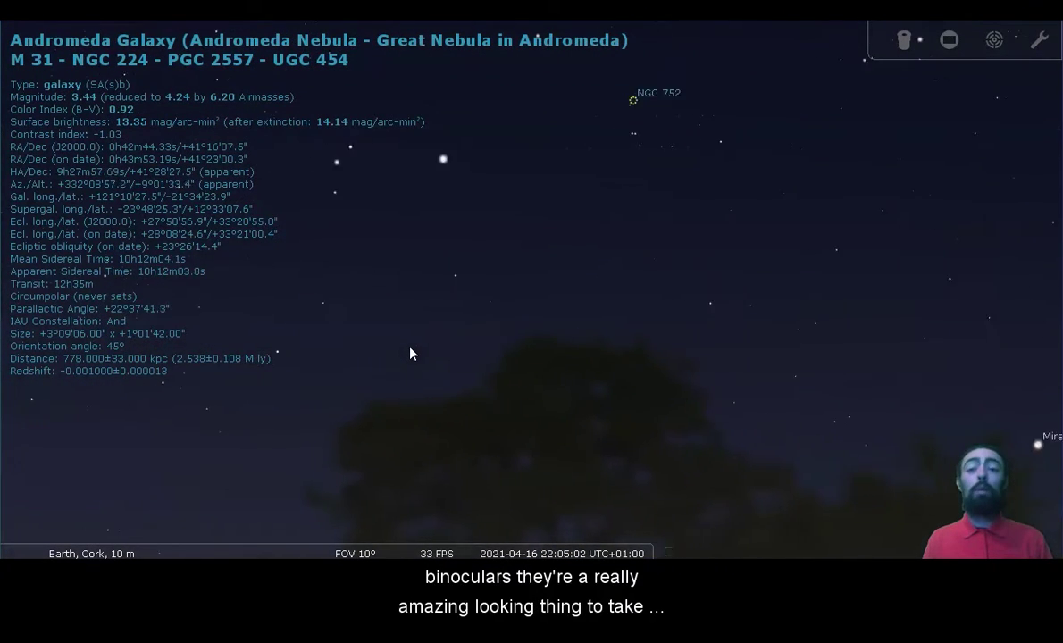
key(Down)
scroll(410, 348, down, 2)
key(Left)
key(Left)
key(Left)
key(Left)
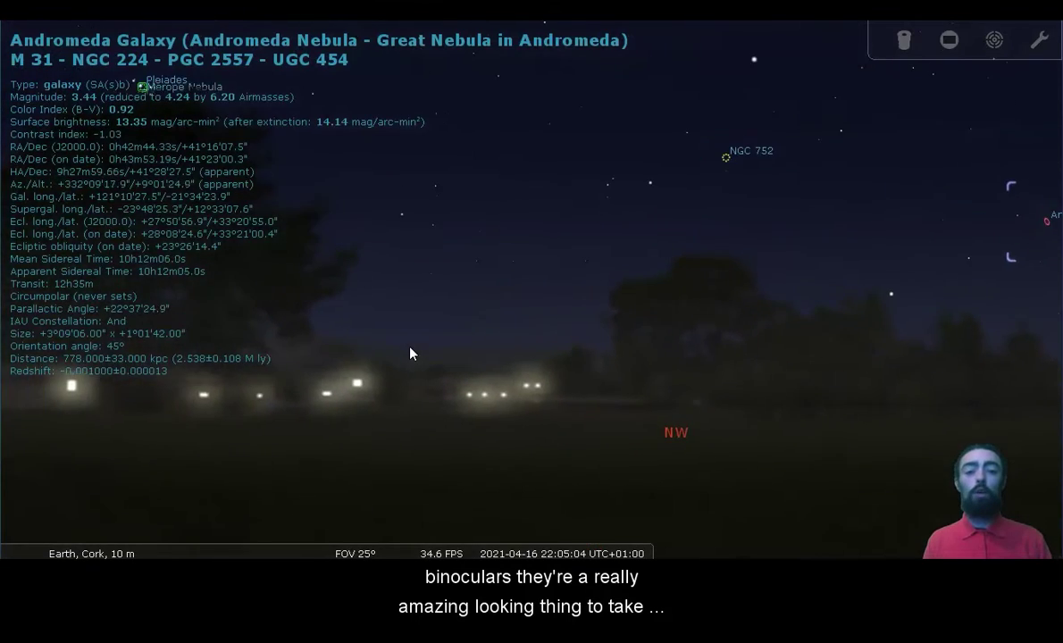
Center the view on the Pleiades and zoom in to a field of view of about 2°.
key(Right)
key(Up)
scroll(411, 348, up, 2)
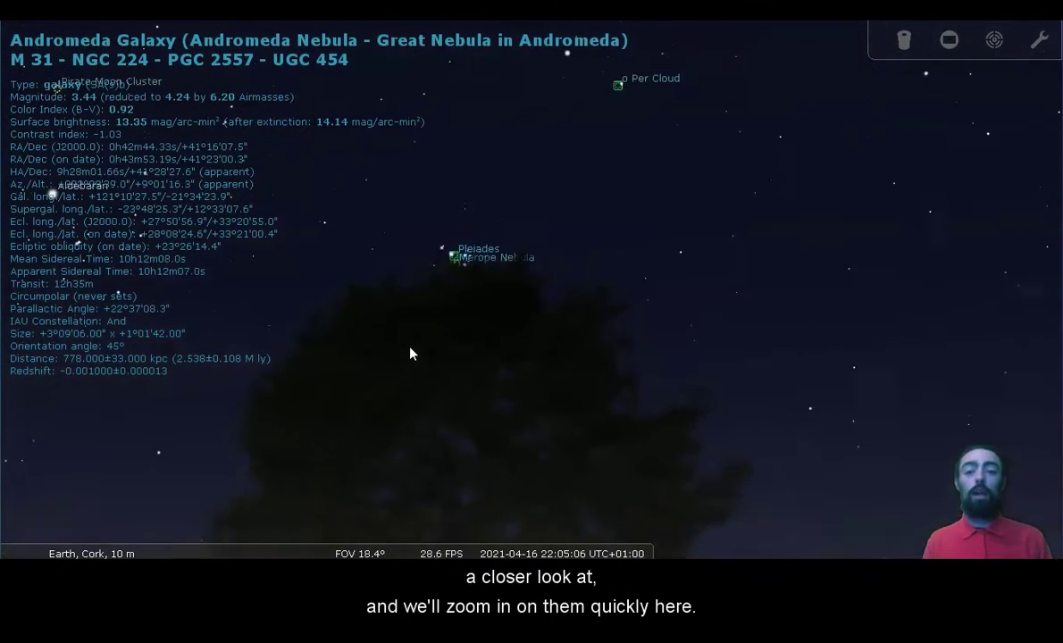
key(Left)
scroll(410, 354, up, 3)
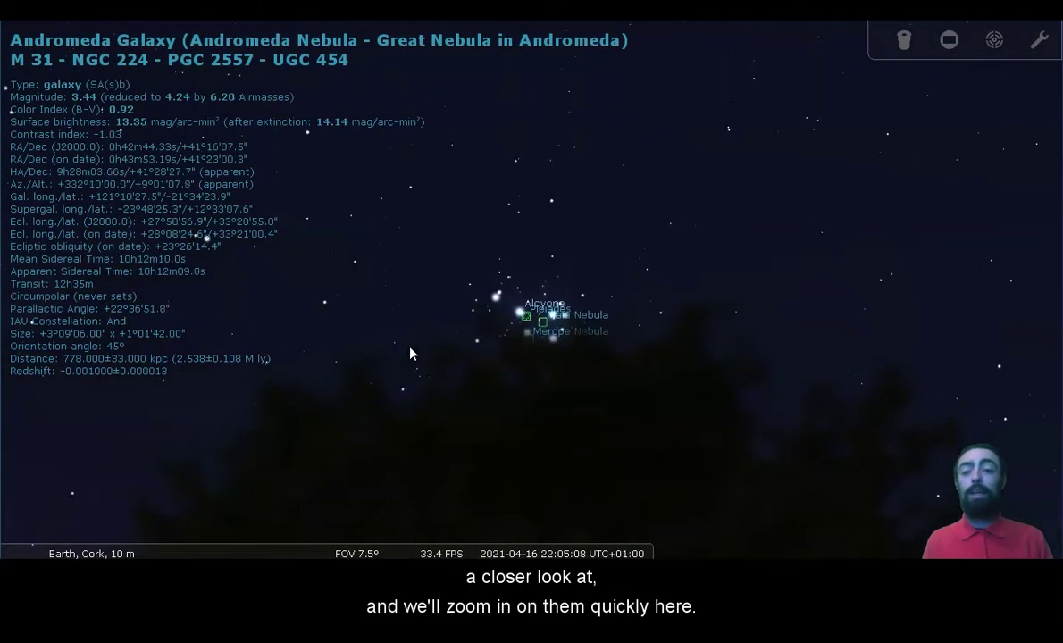
Zoom out from the Pleiades to a field of view of about 90° and clear the Andromeda Galaxy selection.
scroll(410, 354, down, 5)
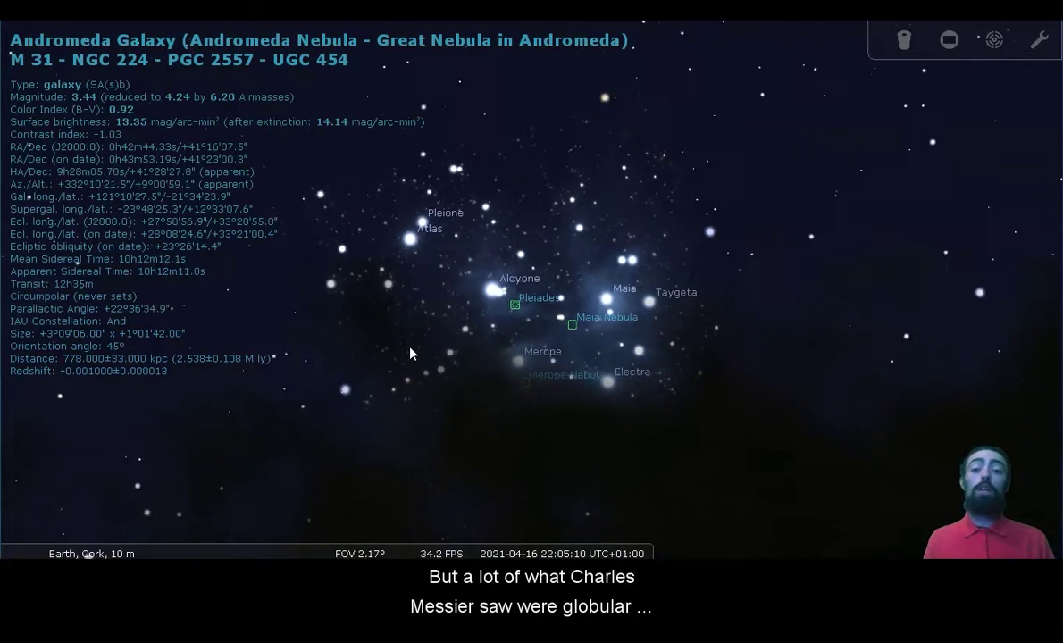
scroll(410, 354, down, 3)
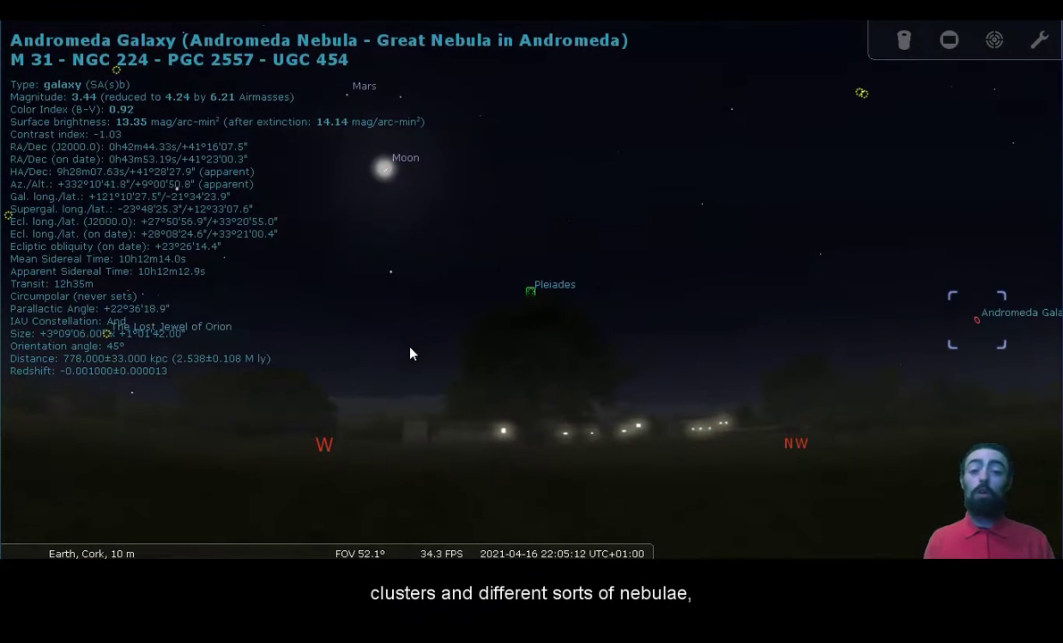
scroll(410, 354, down, 4)
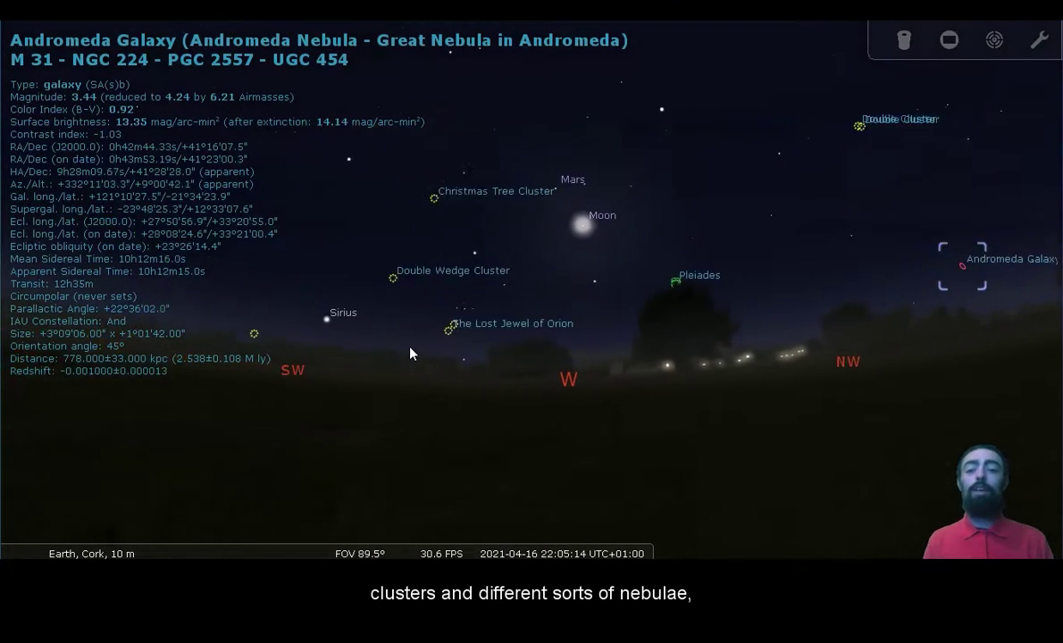
right_click(455, 408)
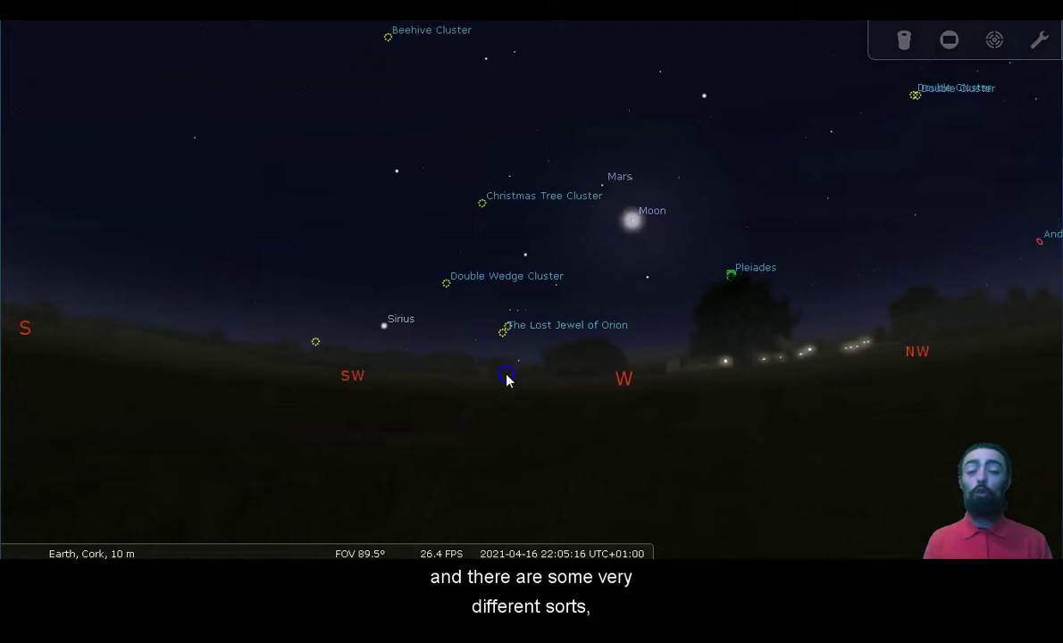
Zoom in on the Great Orion Nebula to a field of view of about 2° and turn the atmosphere off.
scroll(522, 374, up, 5)
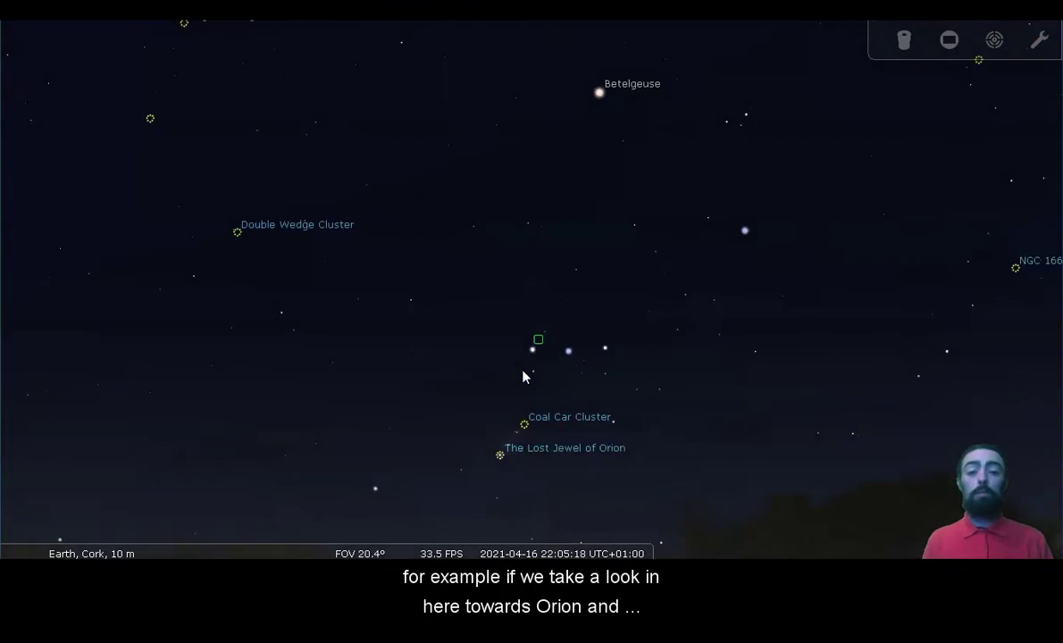
scroll(522, 377, up, 4)
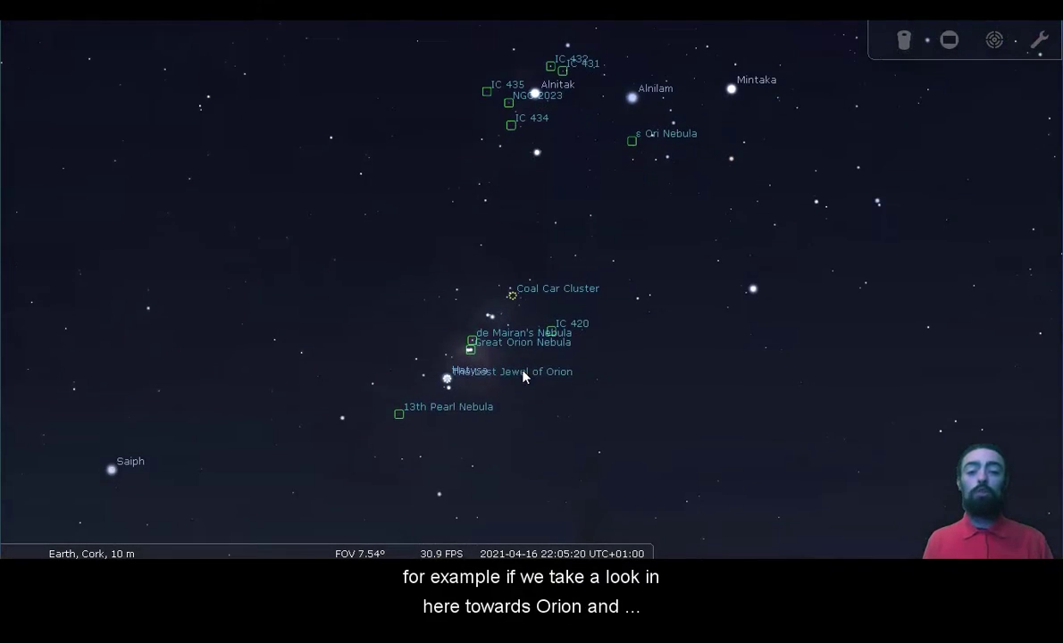
scroll(523, 377, up, 3)
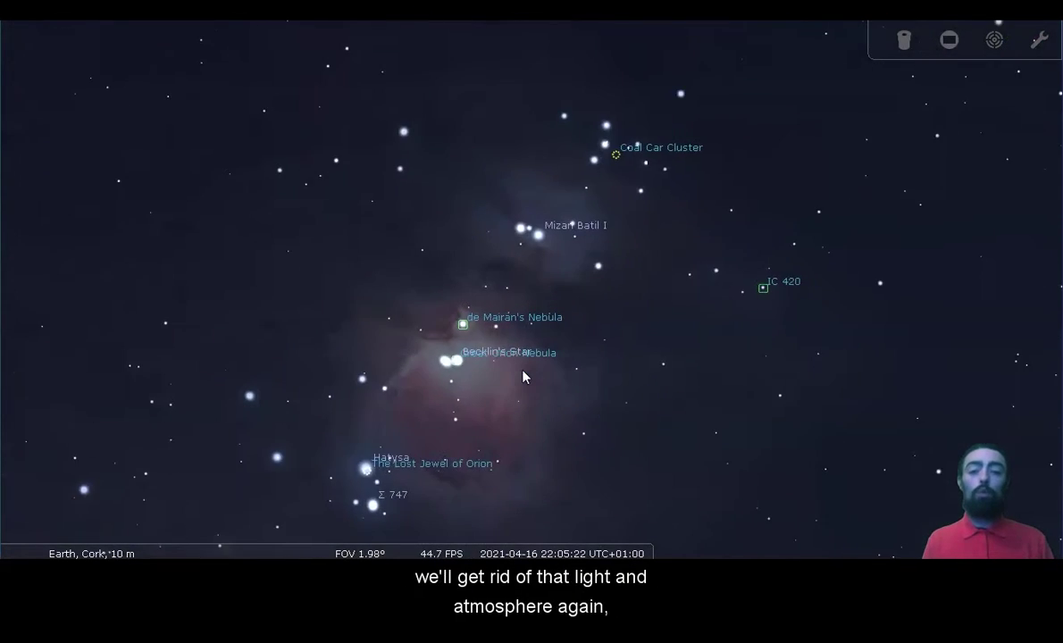
mouse_move(100, 543)
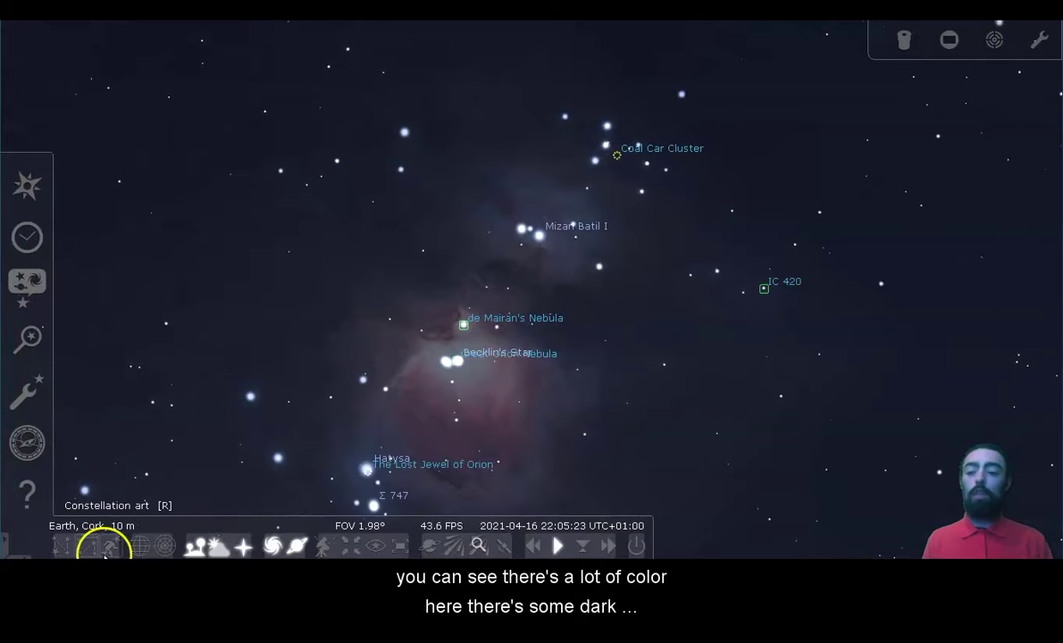
click(225, 548)
key(Down)
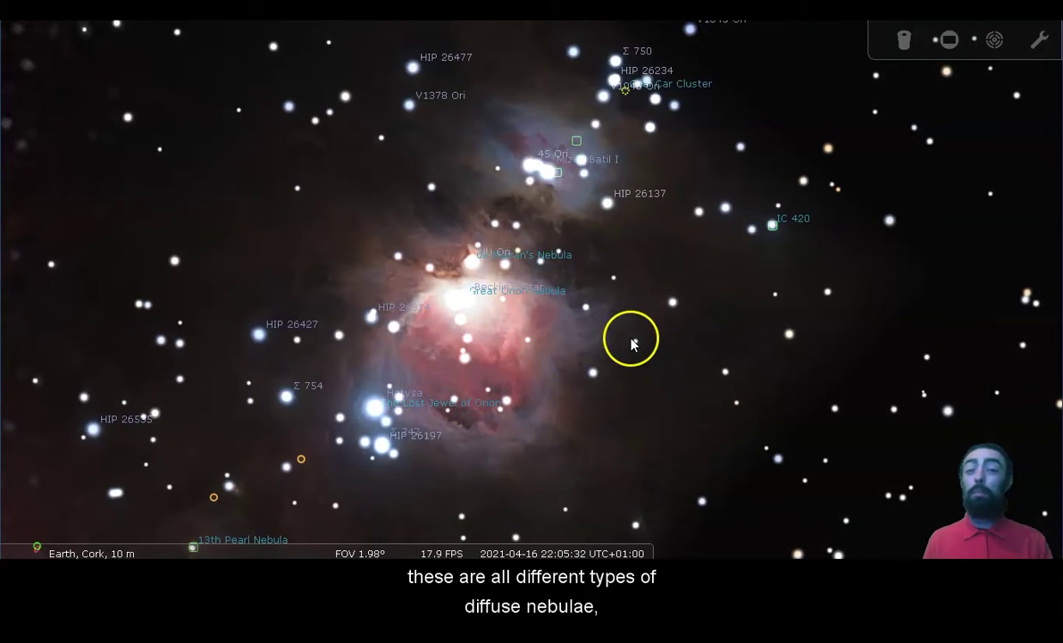
Zoom out from the Great Orion Nebula to a field of view of about 55°, framing Orion, Sirius, the Moon and the Pleiades above the horizon.
scroll(548, 244, down, 2)
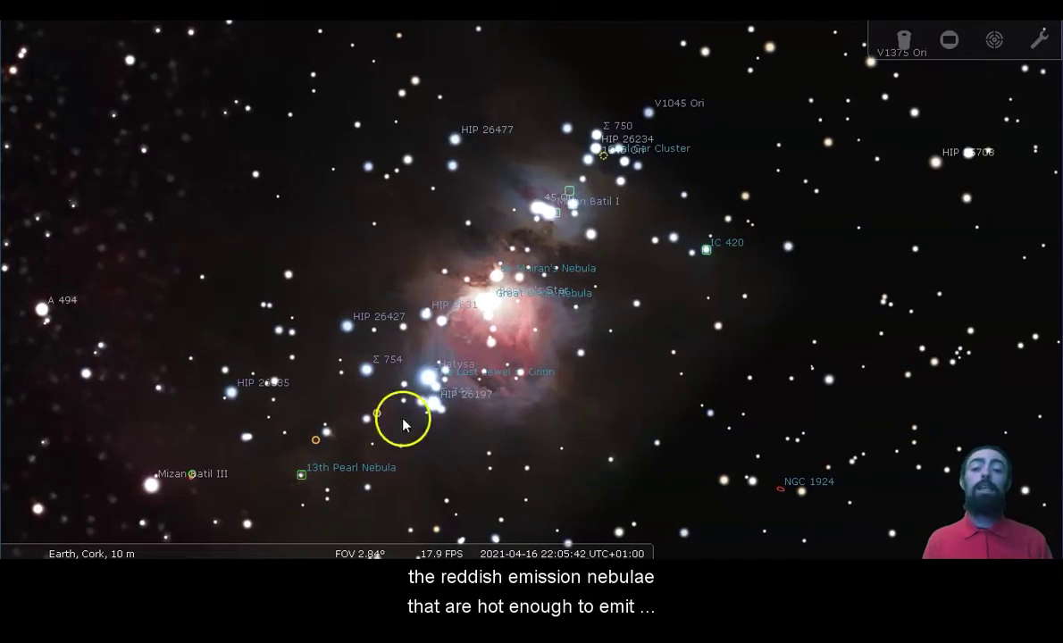
scroll(469, 449, down, 5)
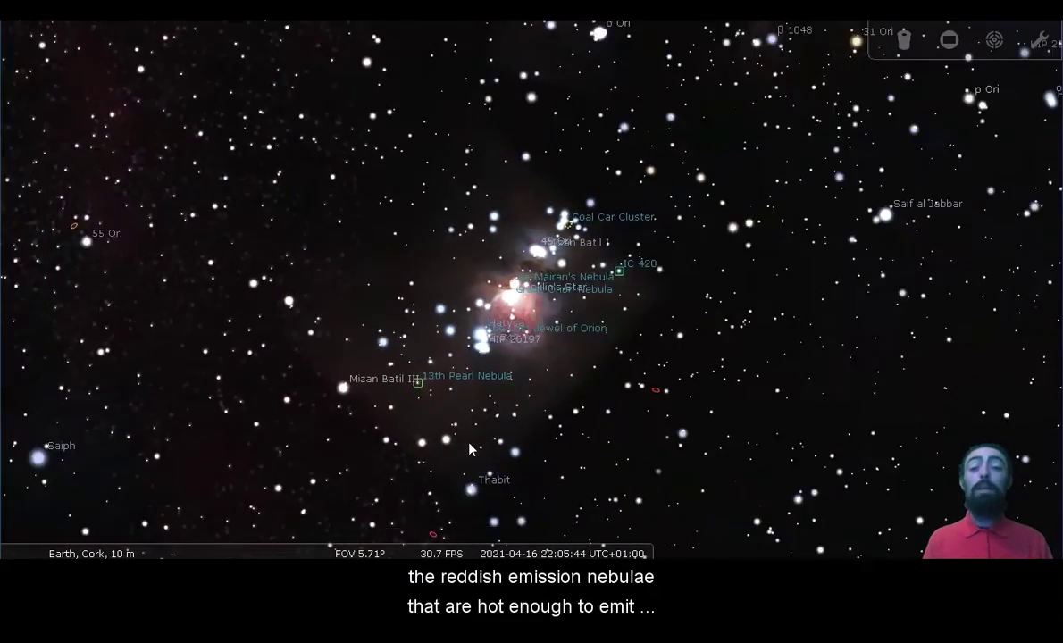
key(Page_Down)
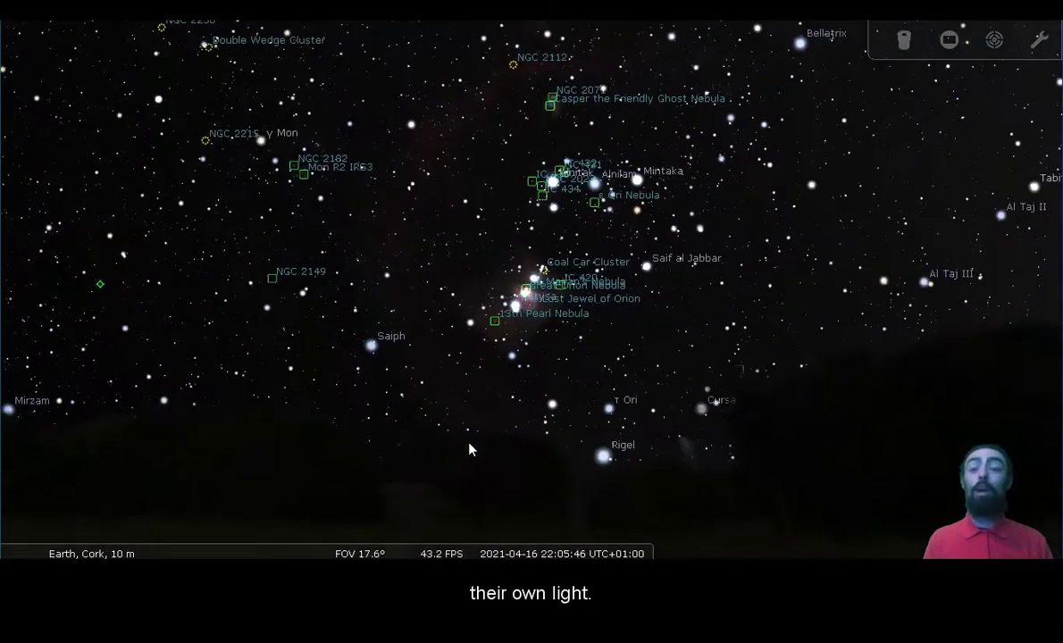
key(Up)
key(Down)
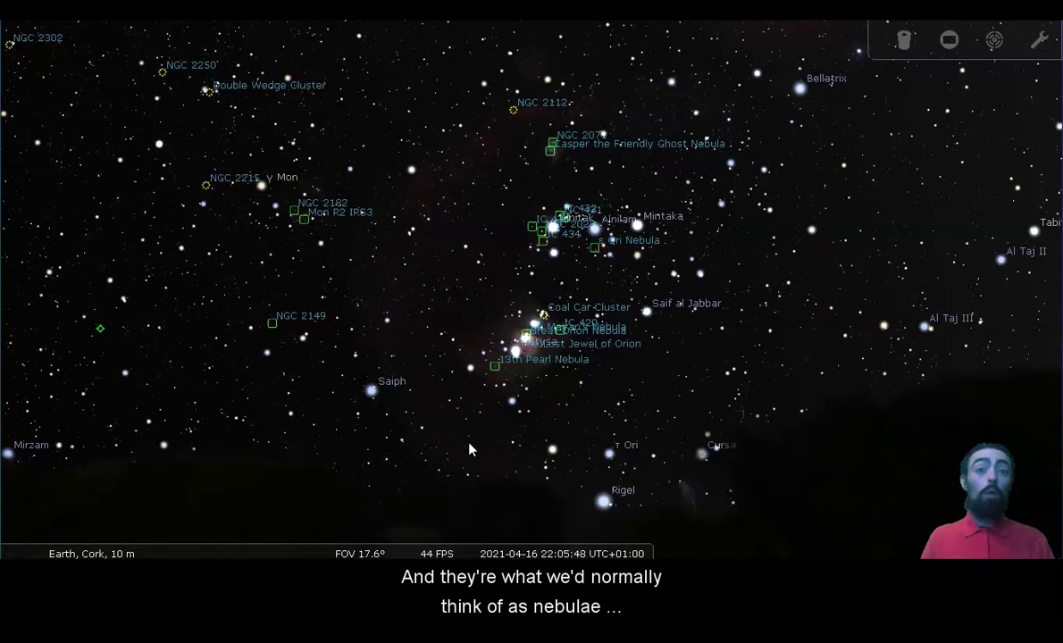
scroll(469, 448, down, 3)
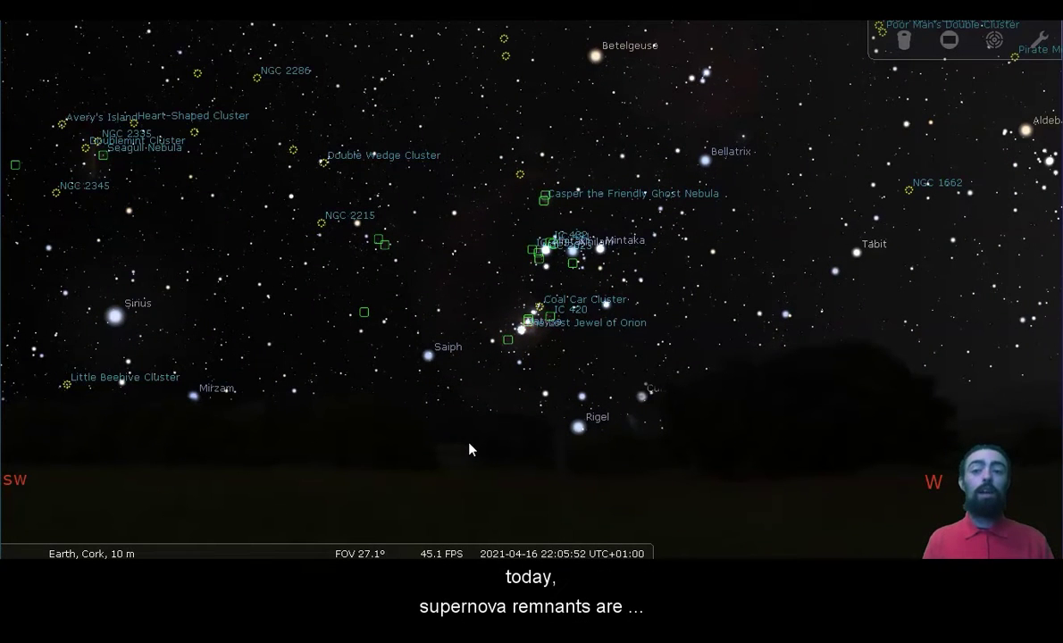
scroll(469, 449, down, 2)
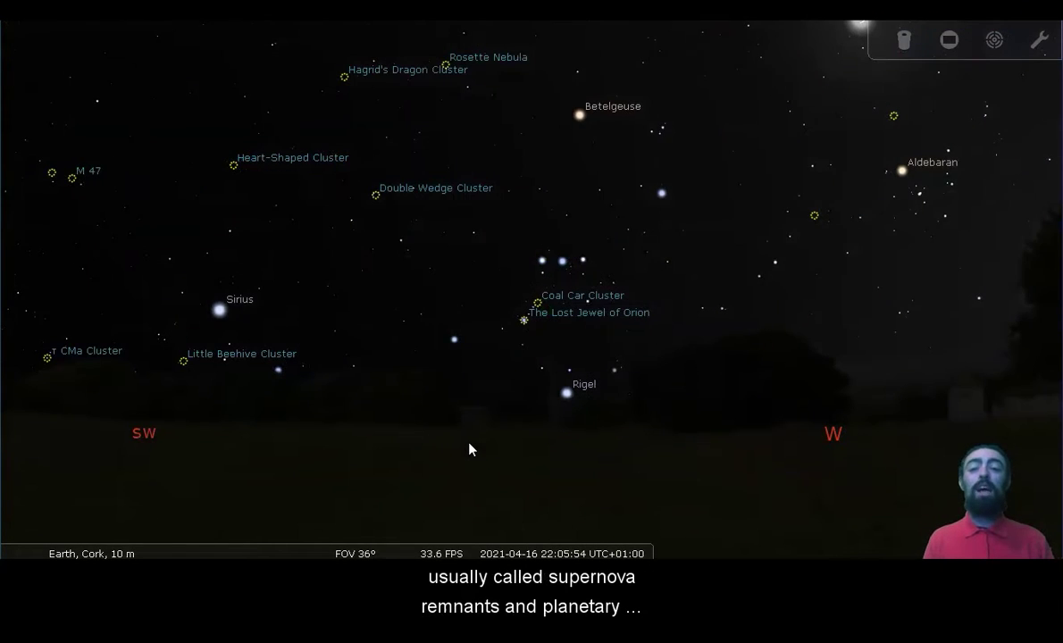
key(Up)
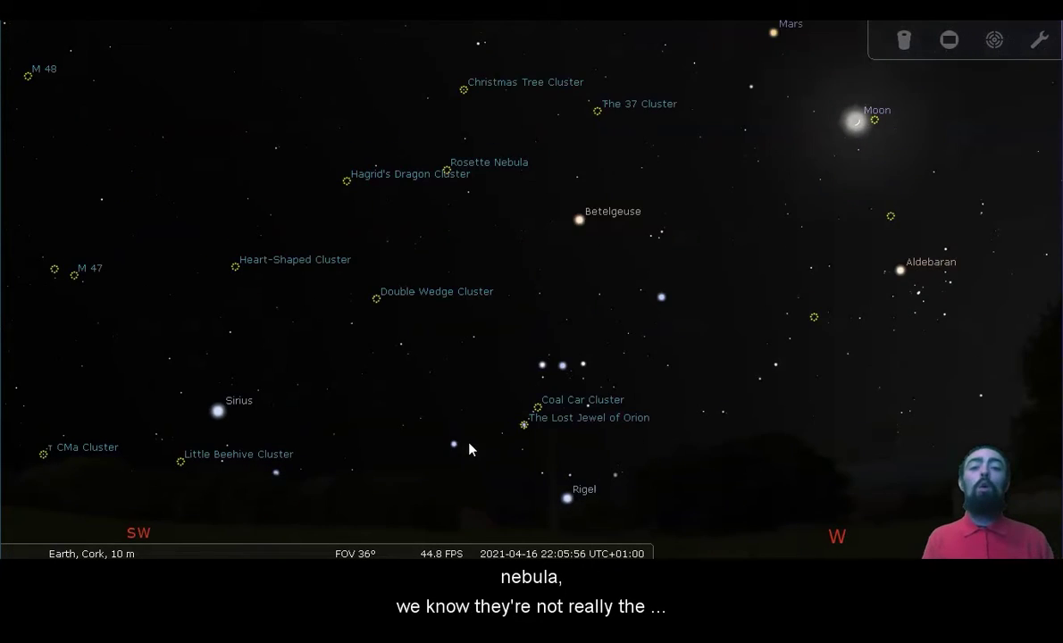
key(Page_Down)
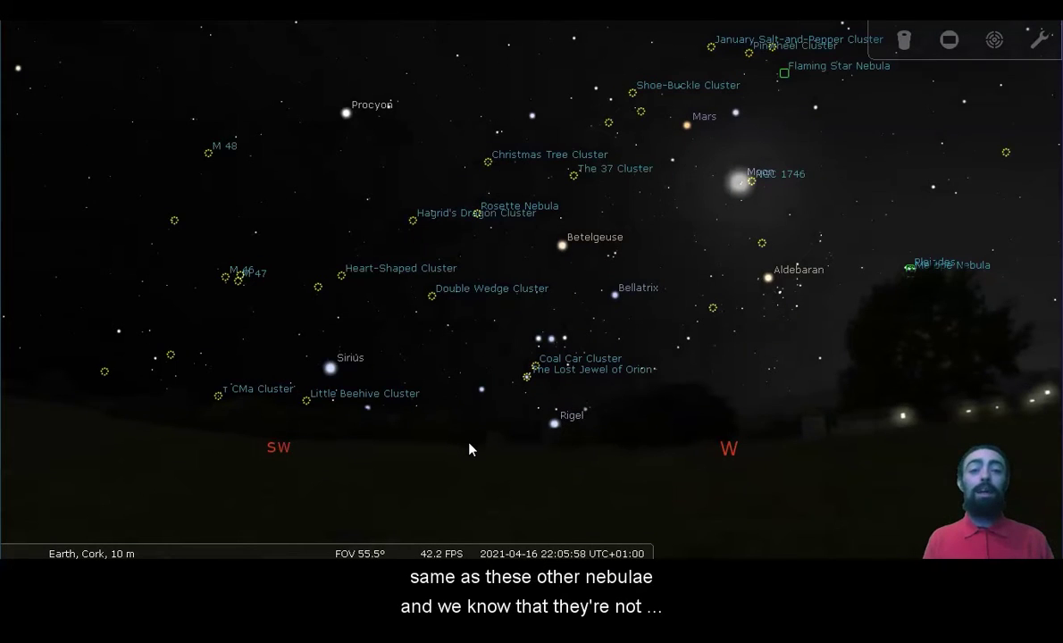
Turn the atmosphere back on and pan along the southern and eastern horizon to Vega in the northeast.
mouse_move(541, 542)
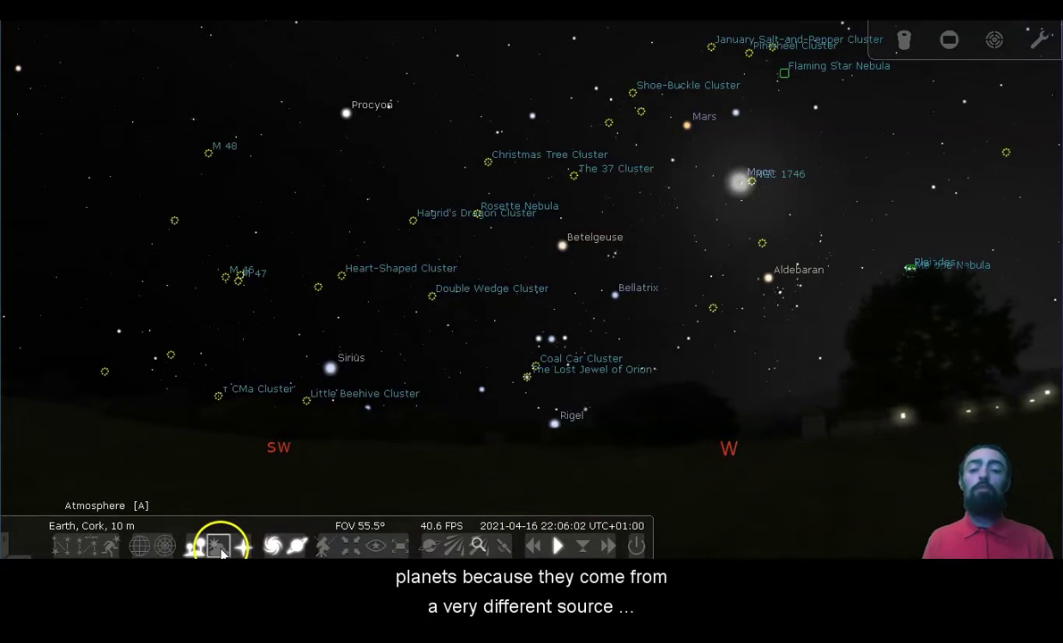
click(222, 550)
key(Left)
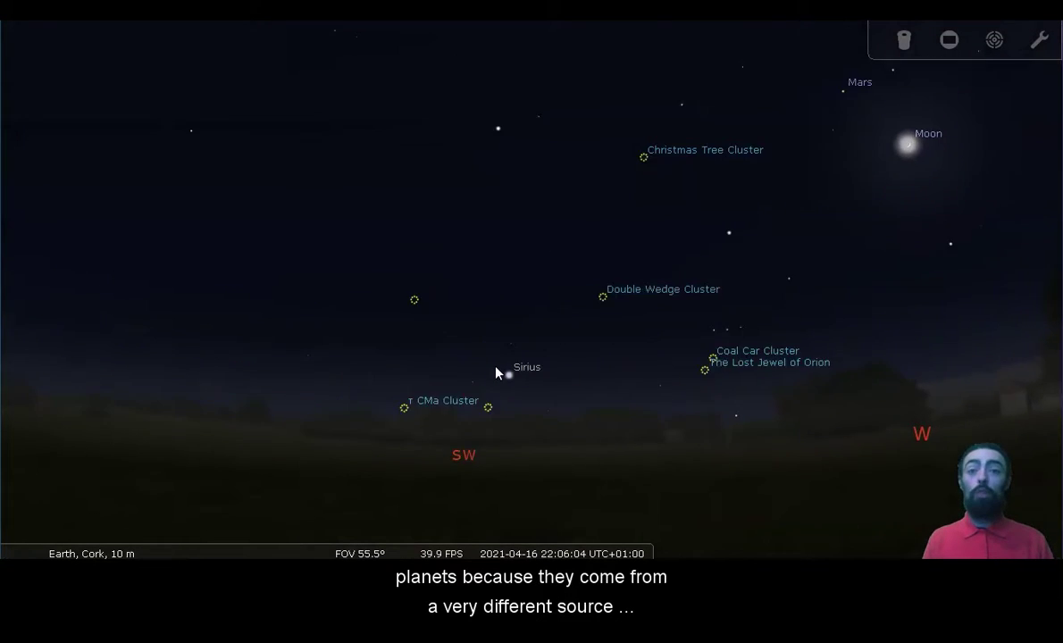
key(Left)
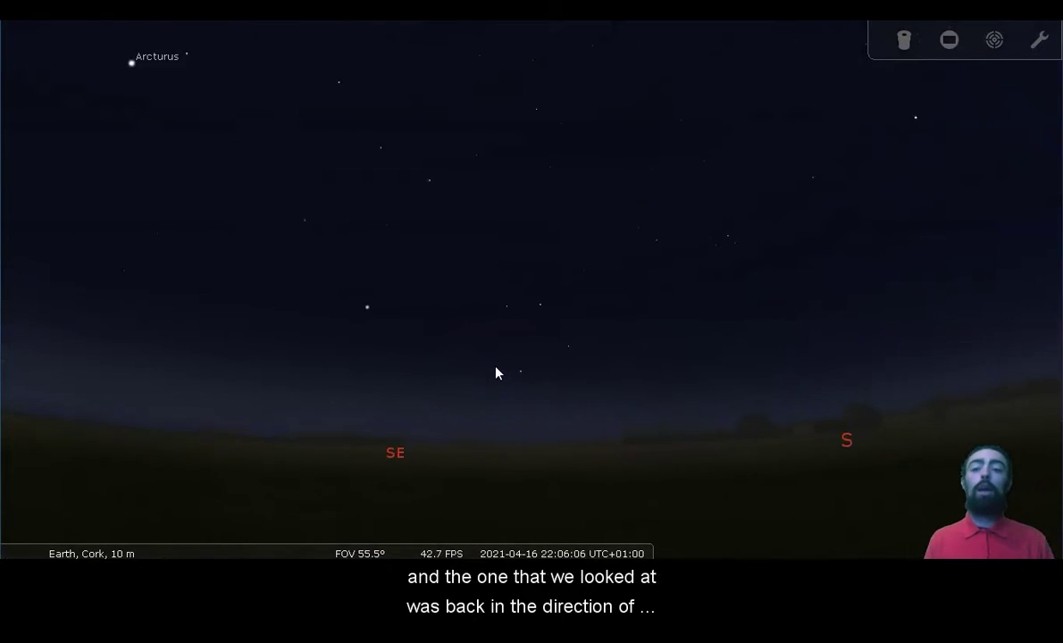
key(Left)
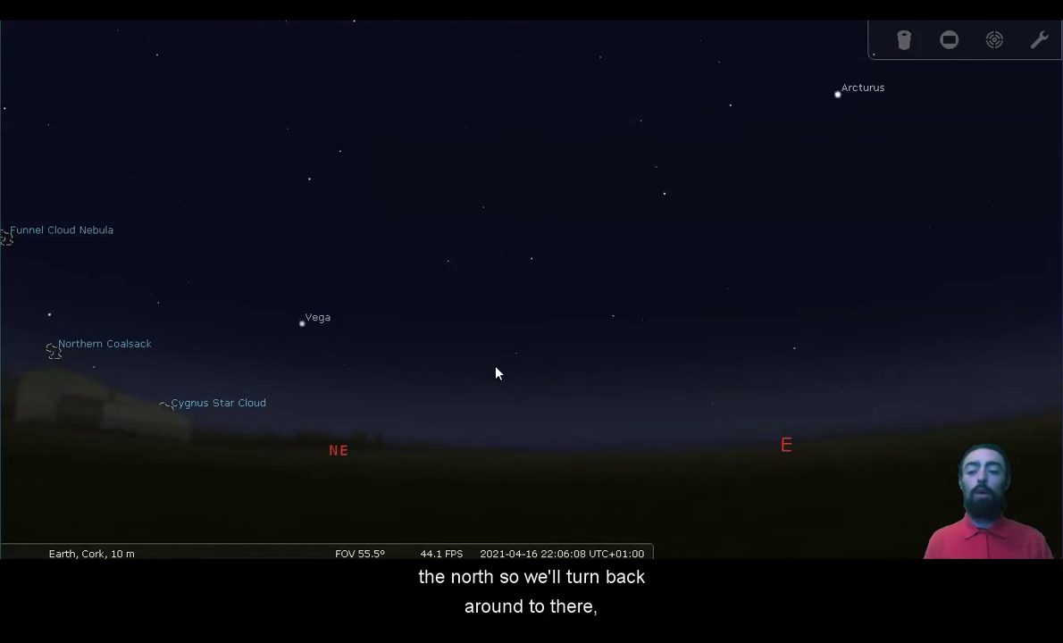
key(Left)
Zoom in below Vega to a field of view of about 8° and bring the Ring Nebula to the middle of the view.
scroll(498, 373, up, 4)
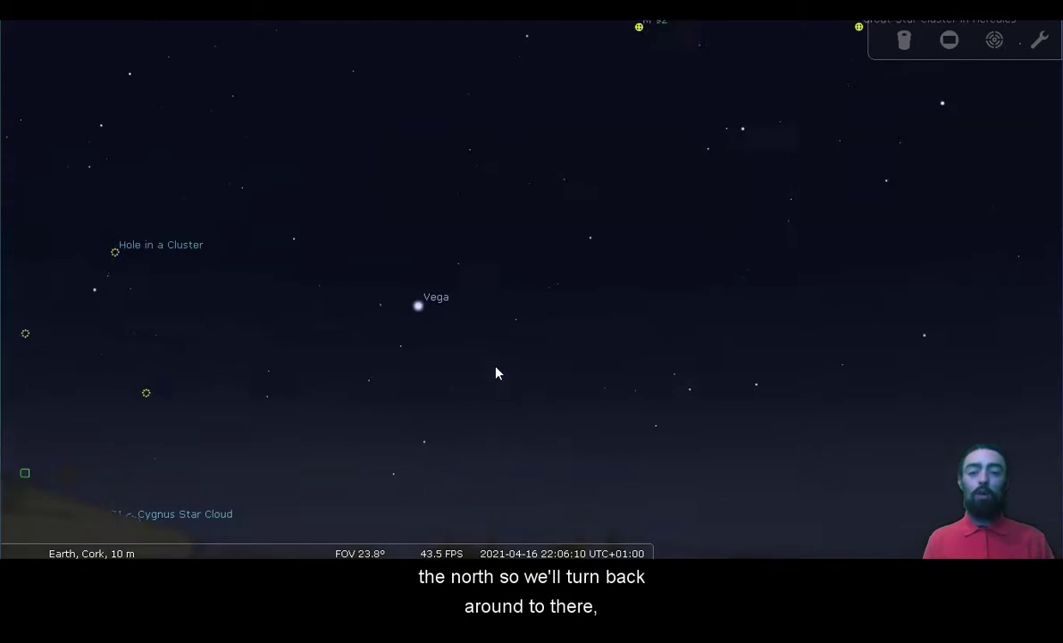
key(Left)
key(Down)
key(Right)
key(Page_Up)
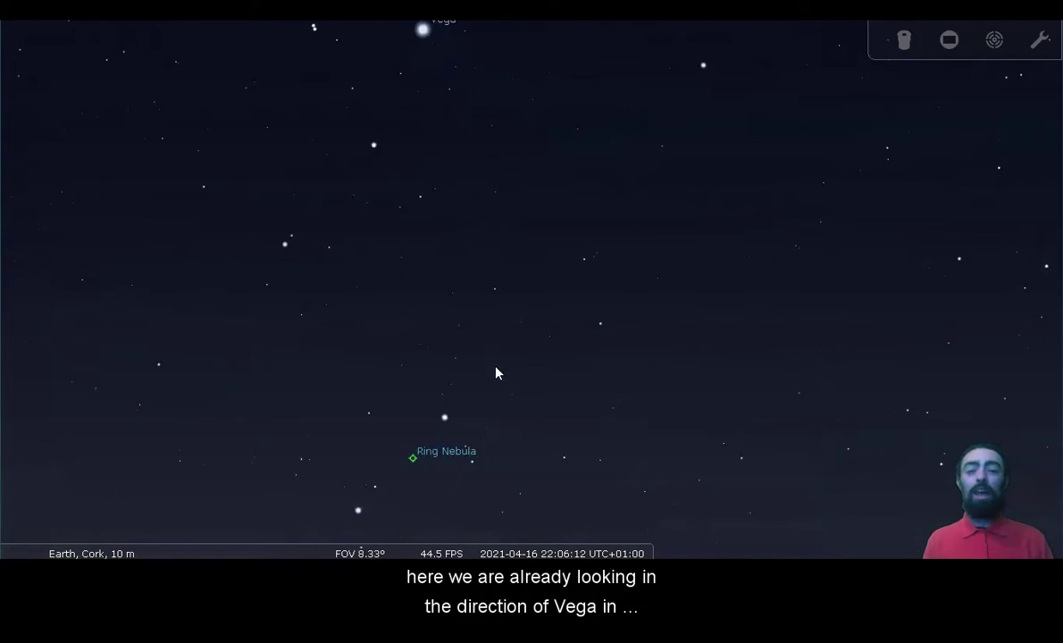
key(Left)
key(Up)
key(Down)
key(Left)
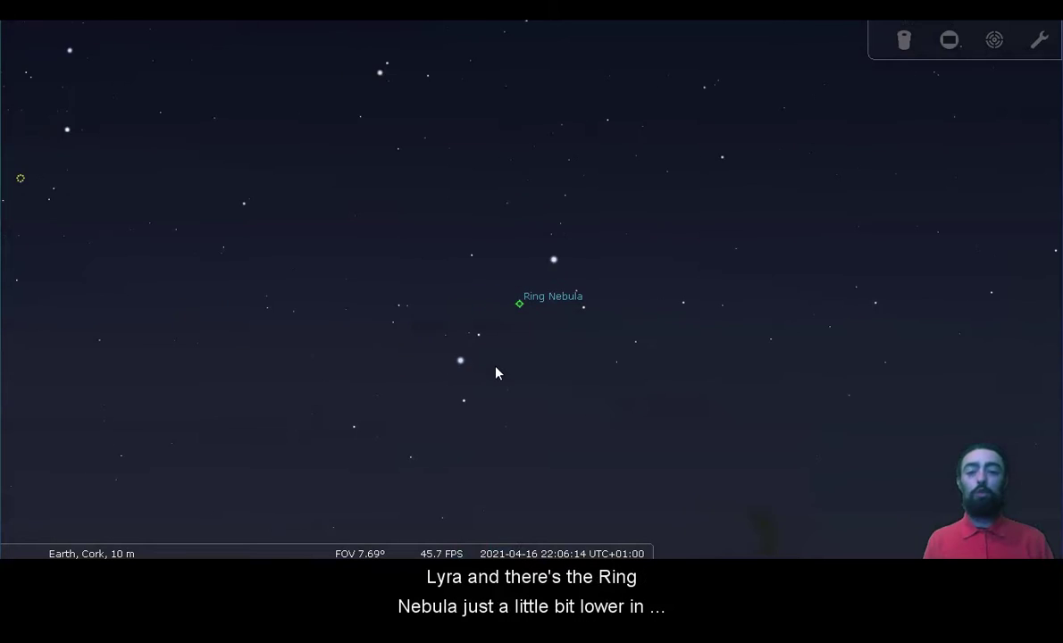
Zoom in toward the Ring Nebula to a field of view of about 0.75° and select it to display its details.
key(Page_Up)
key(Left)
key(Down)
key(Right)
key(Page_Up)
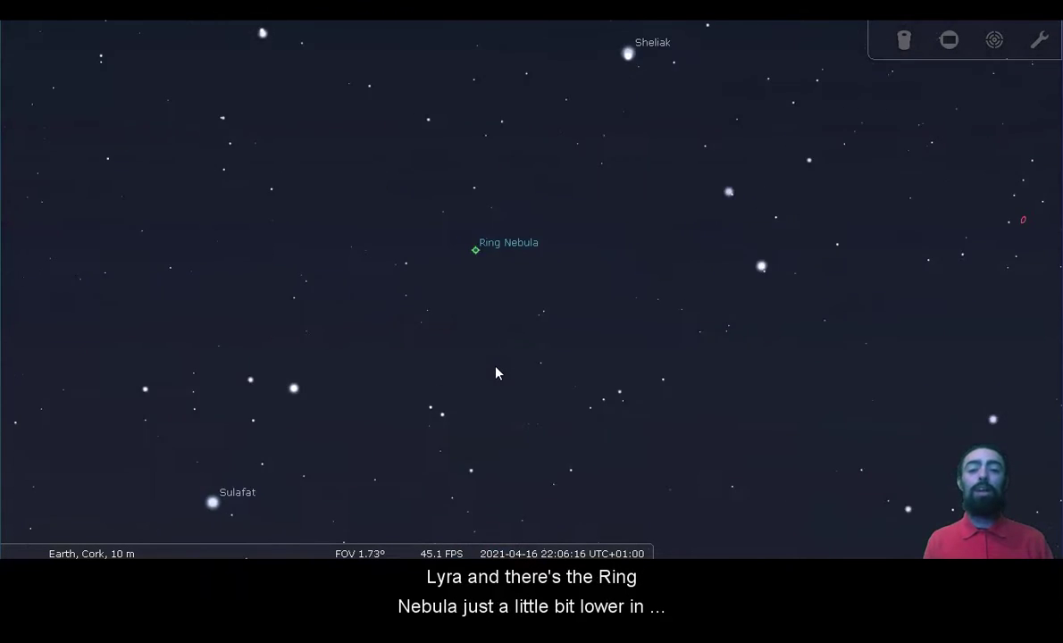
scroll(498, 374, up, 3)
click(419, 216)
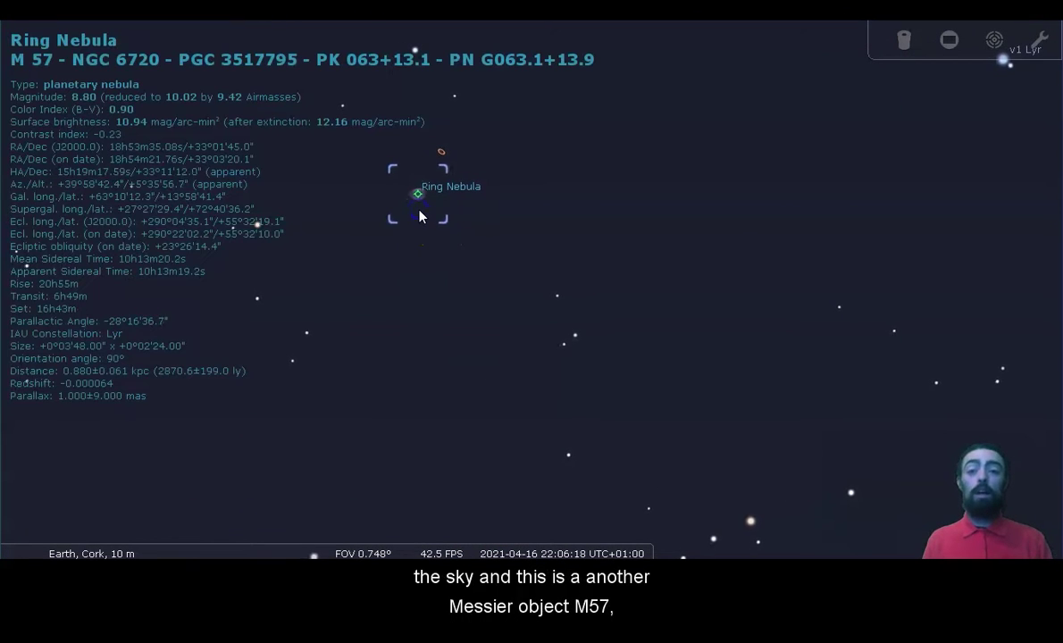
Center the view on the selected Ring Nebula and zoom in to a field of view of about 0.08°.
key(Left)
key(Up)
key(Page_Up)
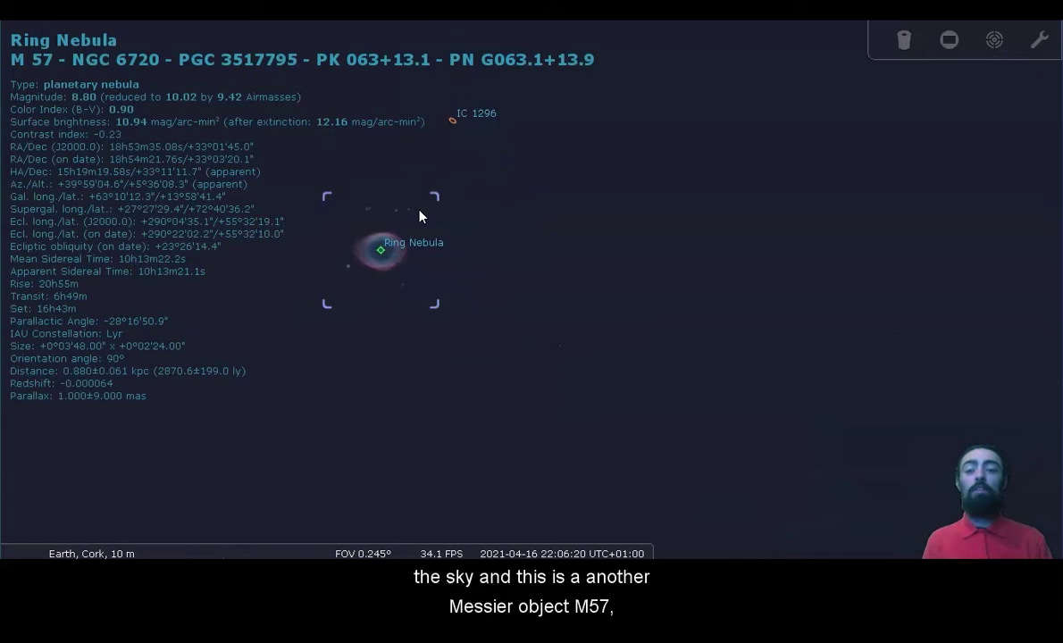
key(space)
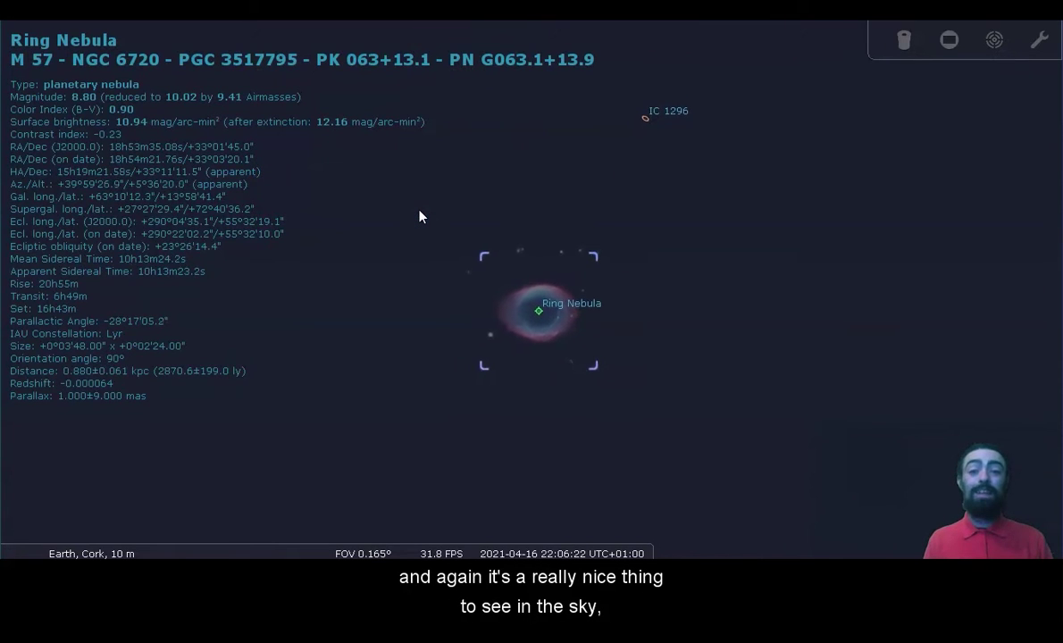
scroll(420, 216, up, 2)
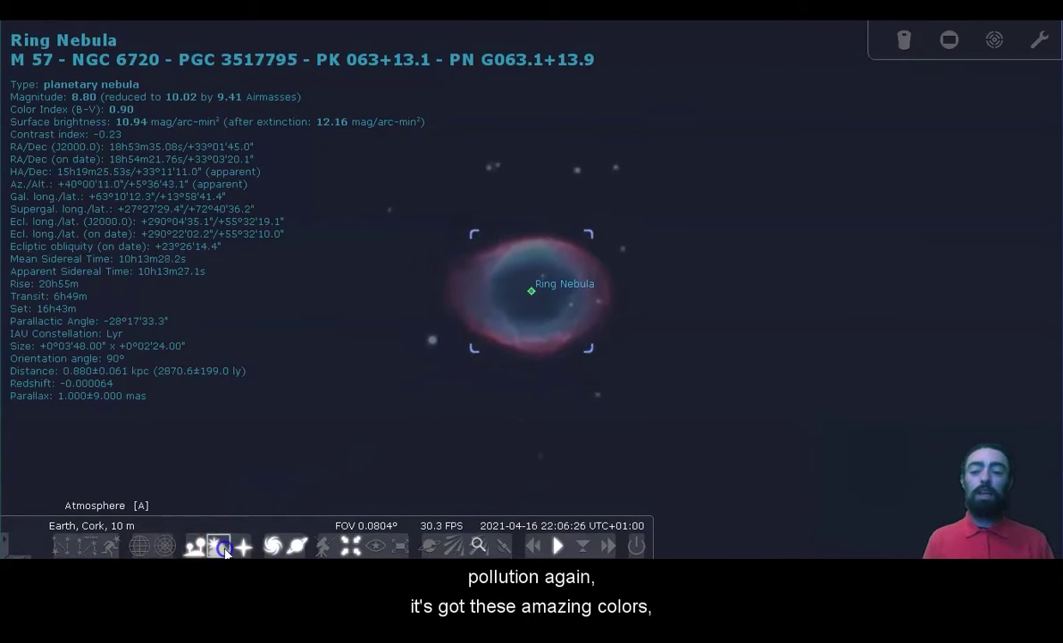
Turn the atmosphere off and examine the coloured layers of the Ring Nebula.
click(219, 546)
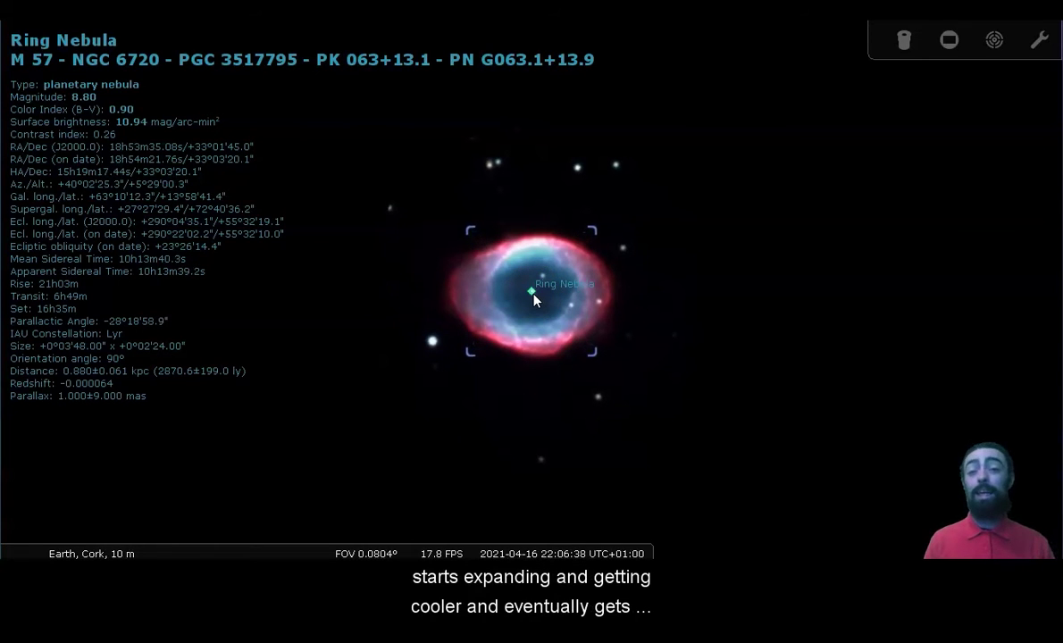
click(549, 272)
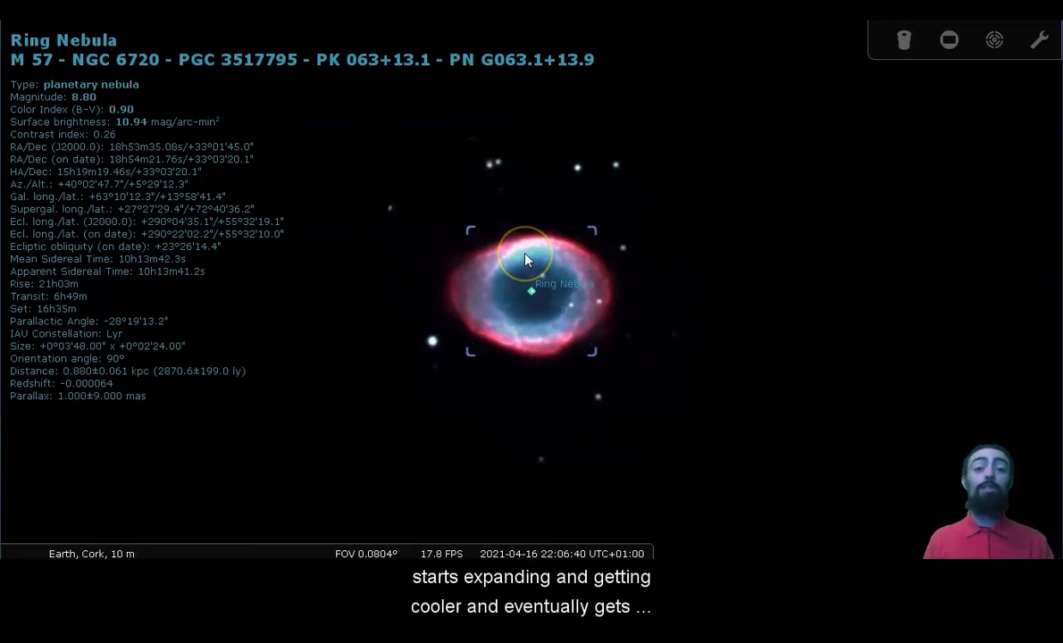
click(482, 264)
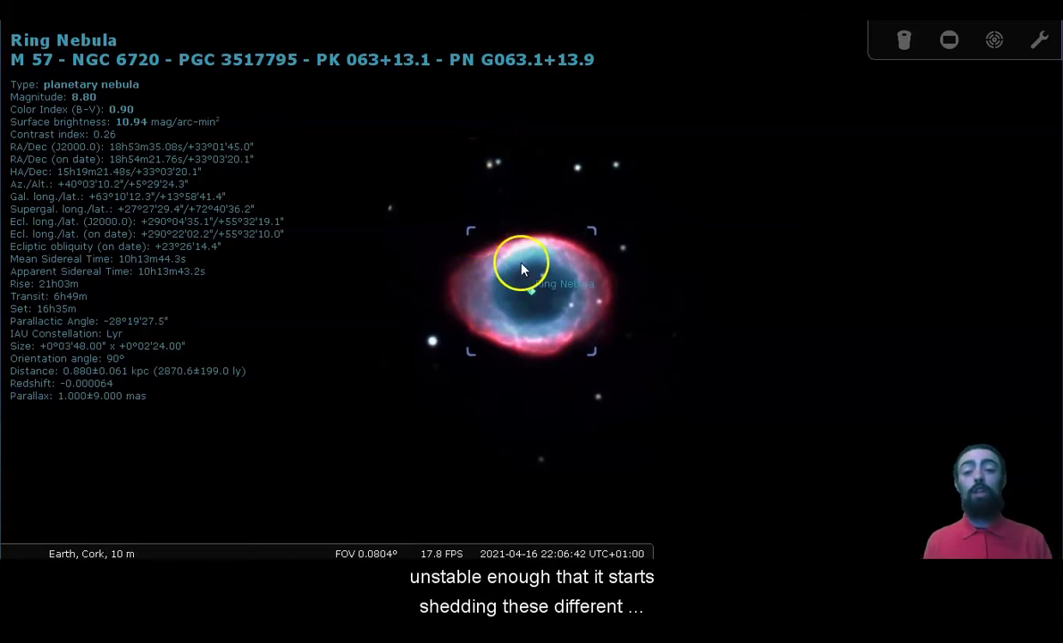
click(523, 337)
click(542, 312)
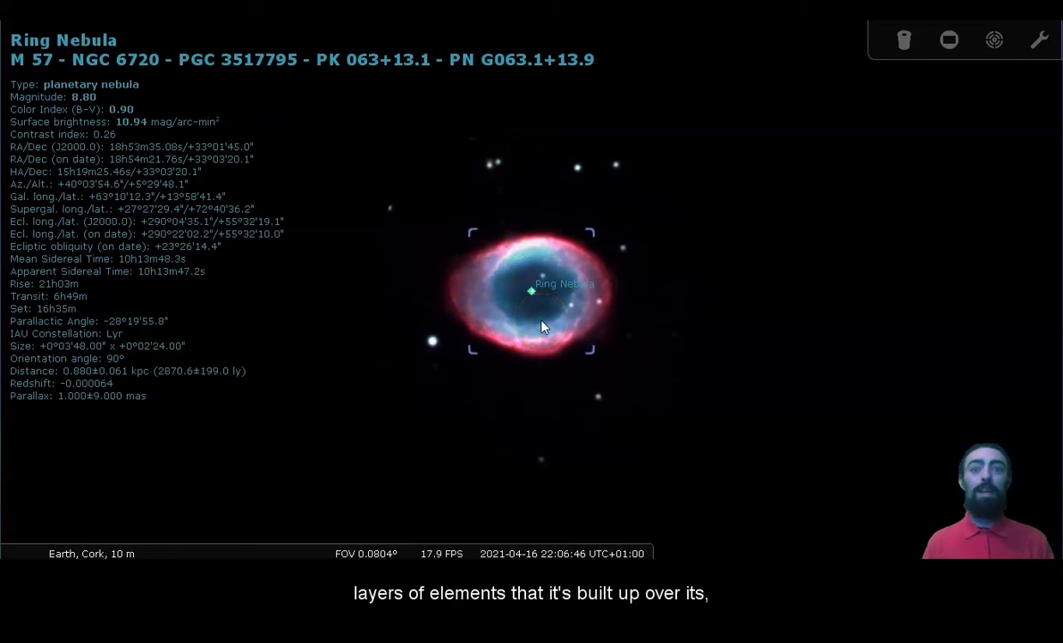
Examine the star at the Ring Nebula's centre at a field of view of about 0.012°, and return to about 0.1°.
click(543, 311)
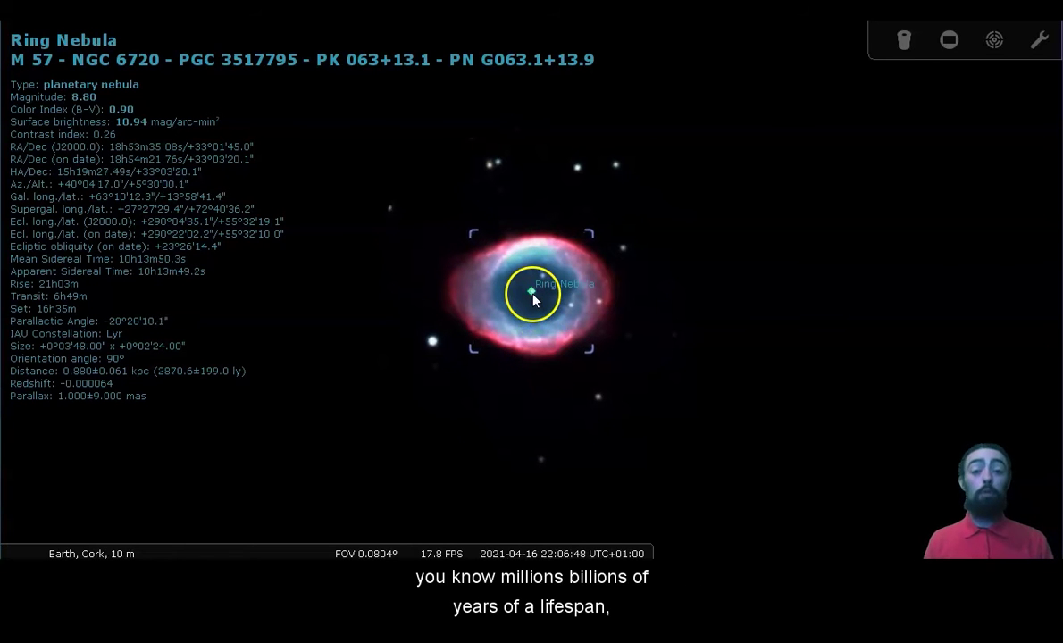
scroll(533, 301, up, 4)
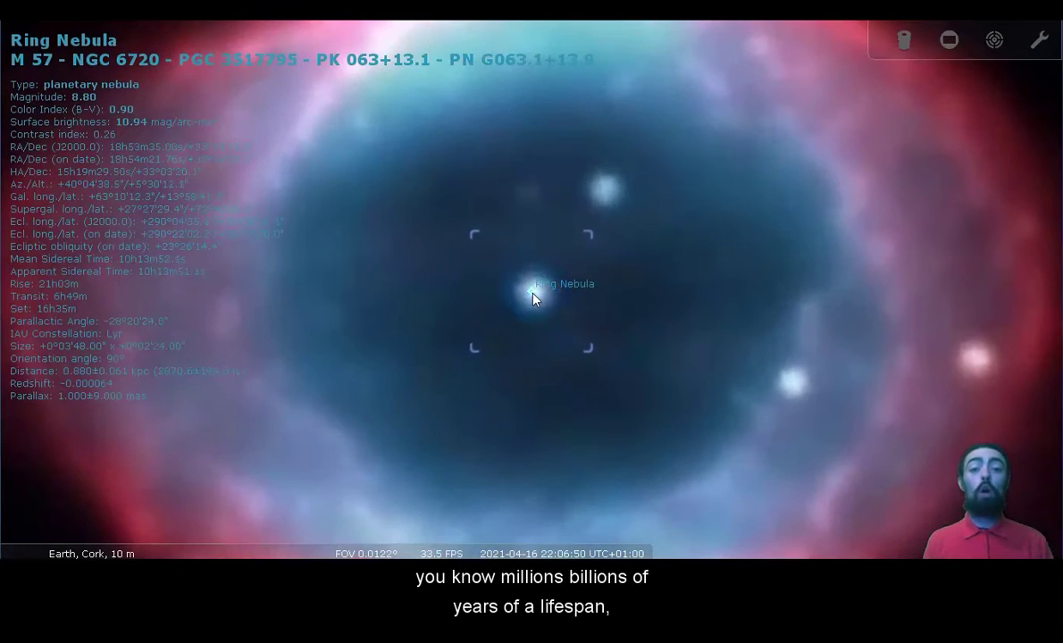
scroll(533, 300, down, 3)
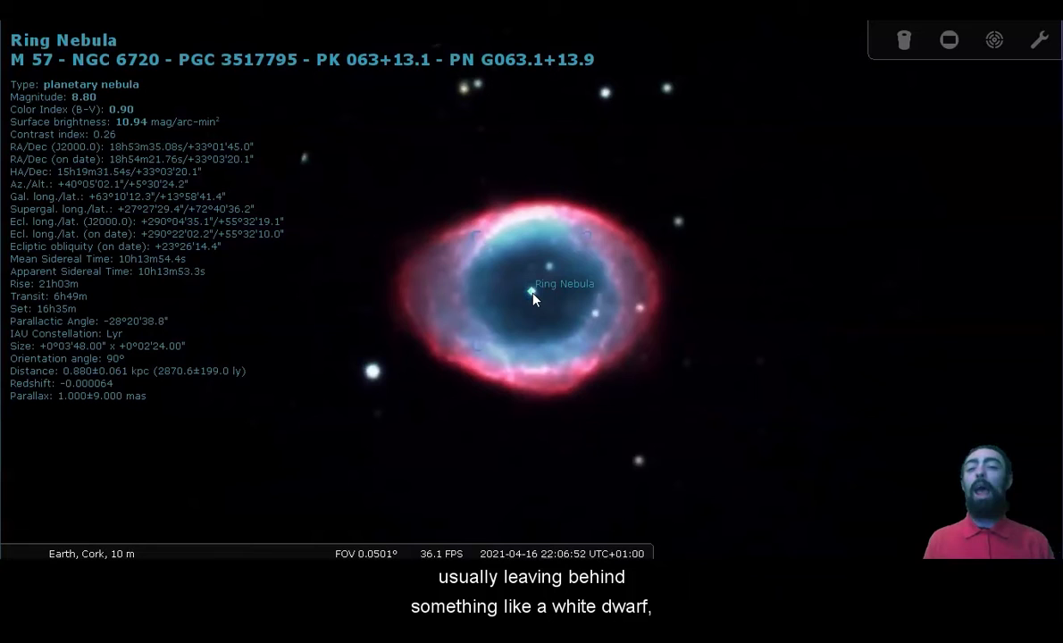
scroll(532, 300, down, 2)
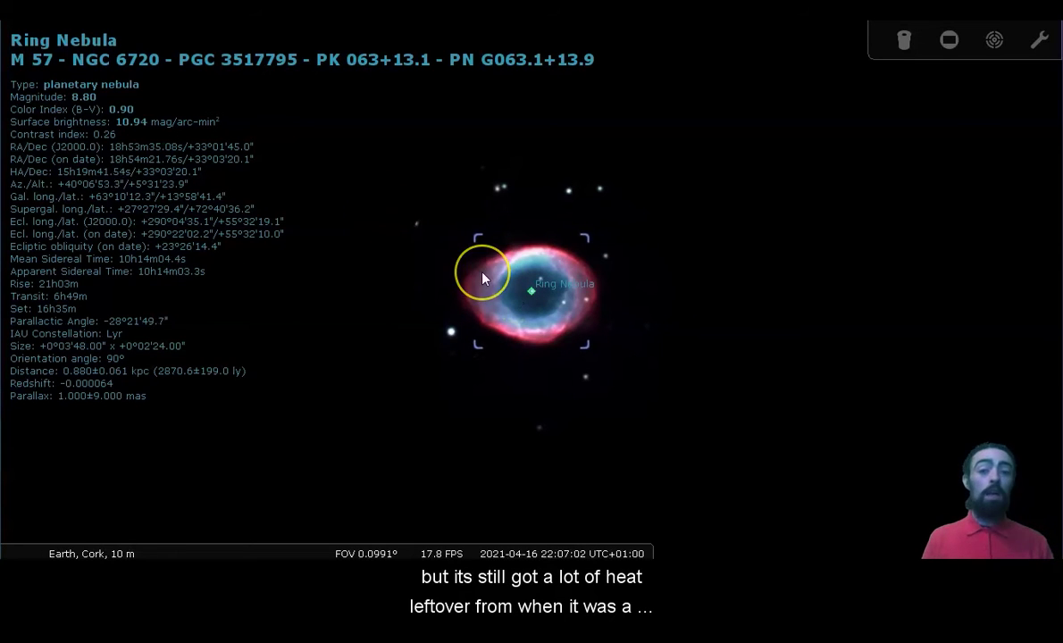
Zoom out from the Ring Nebula to a field of view of about 9.7° and speed up time until M 56 rises above the horizon.
scroll(482, 277, down, 3)
scroll(482, 280, down, 5)
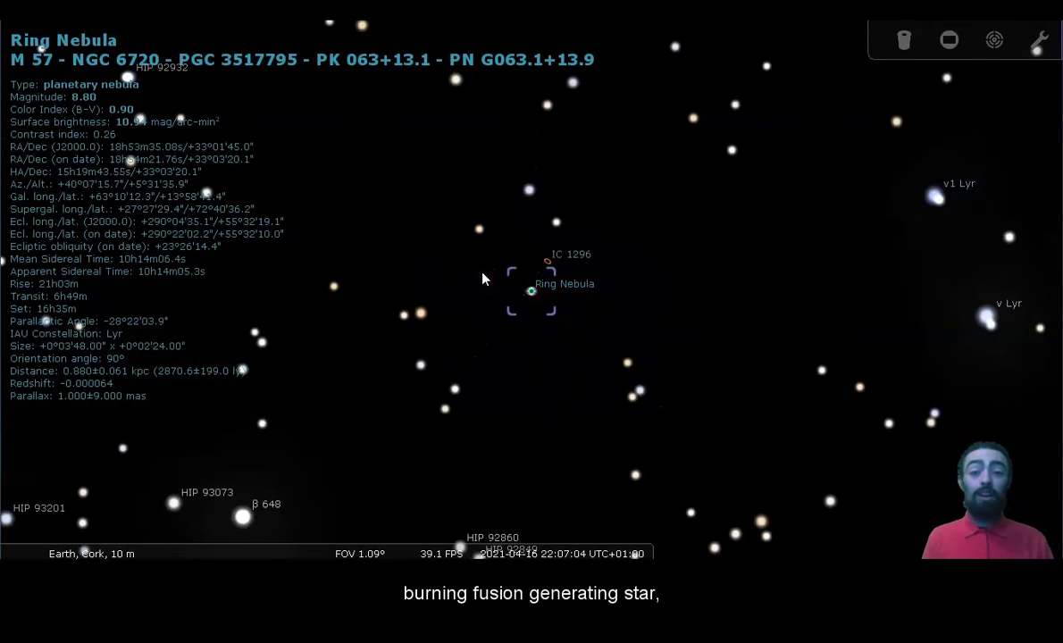
scroll(483, 280, down, 3)
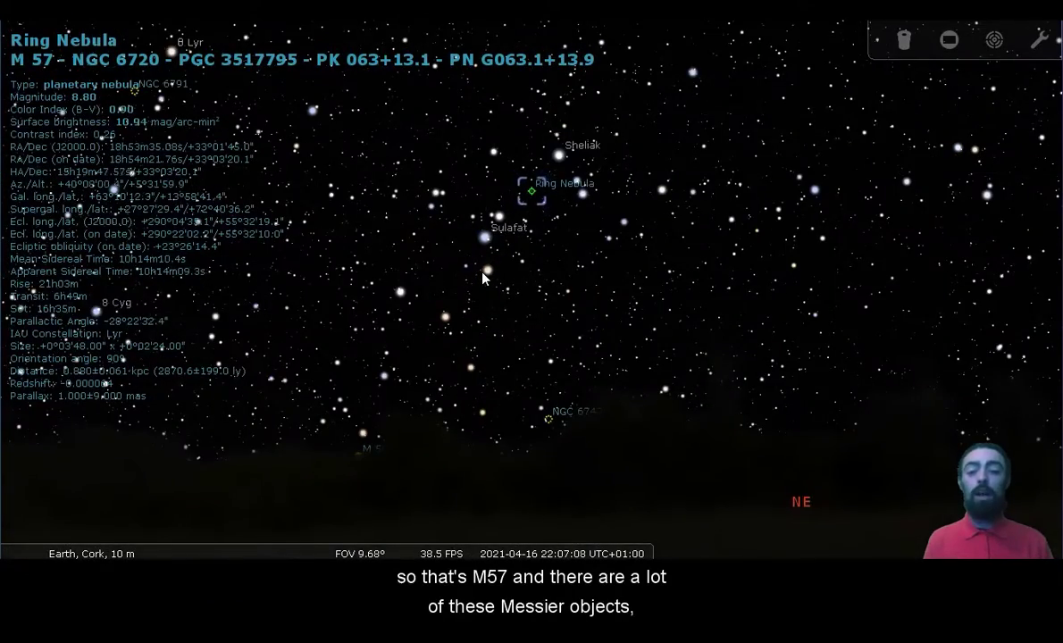
key(l)
key(l)
key(l)
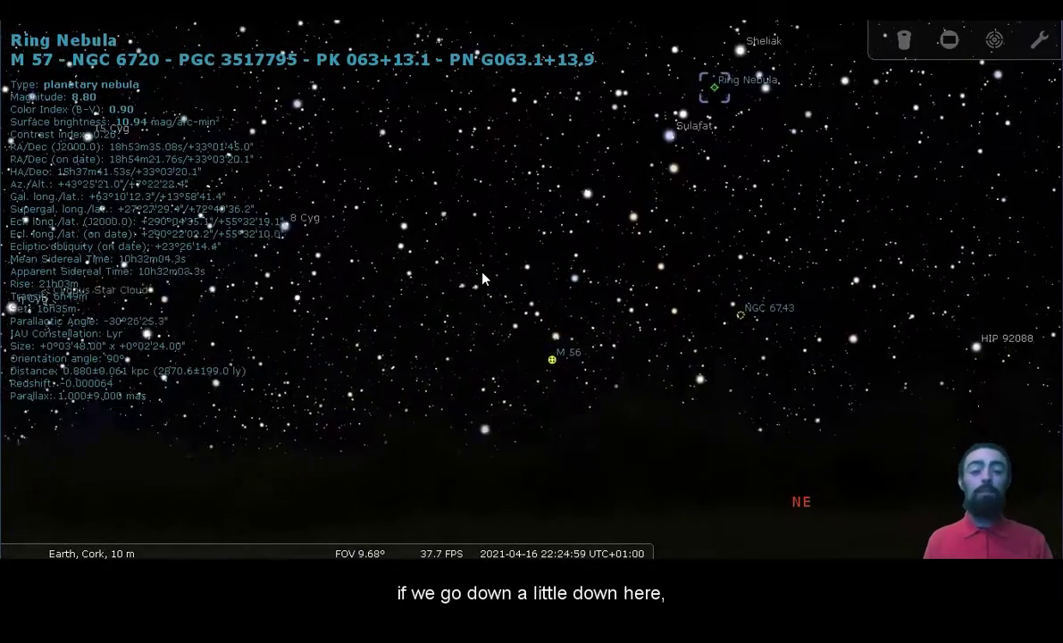
Select M 56 below the Ring Nebula near the northeastern horizon and zoom in to a field of view of about 0.59°.
key(Right)
key(Down)
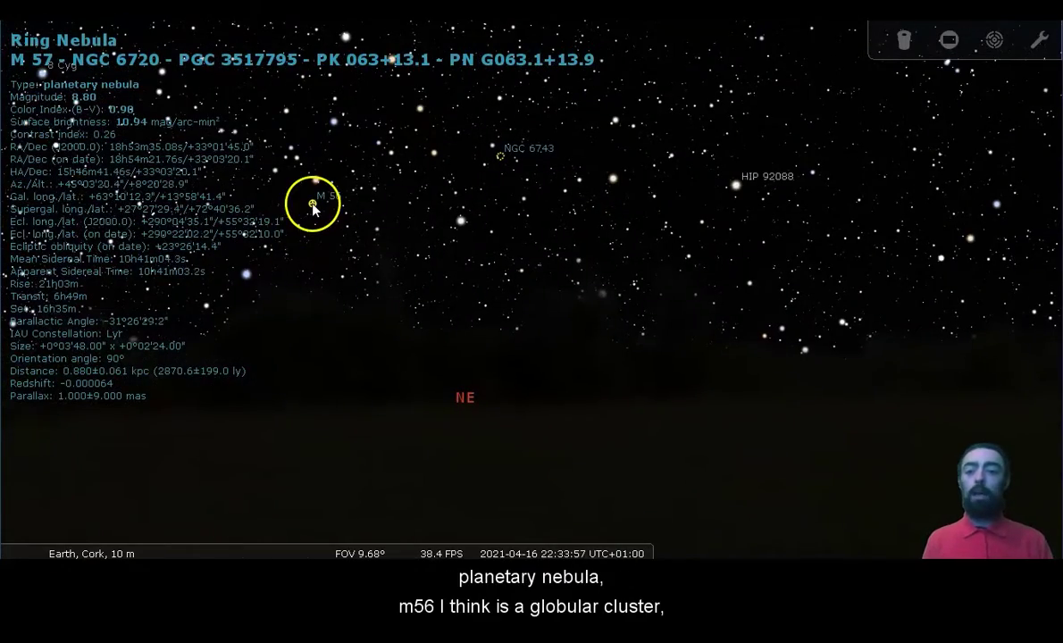
click(312, 205)
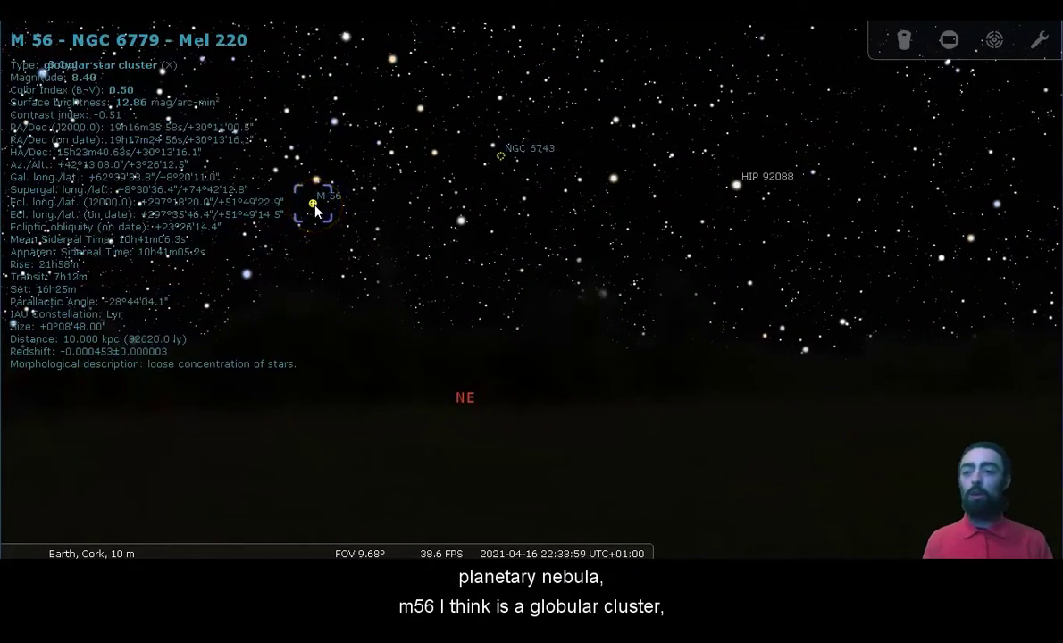
key(slash)
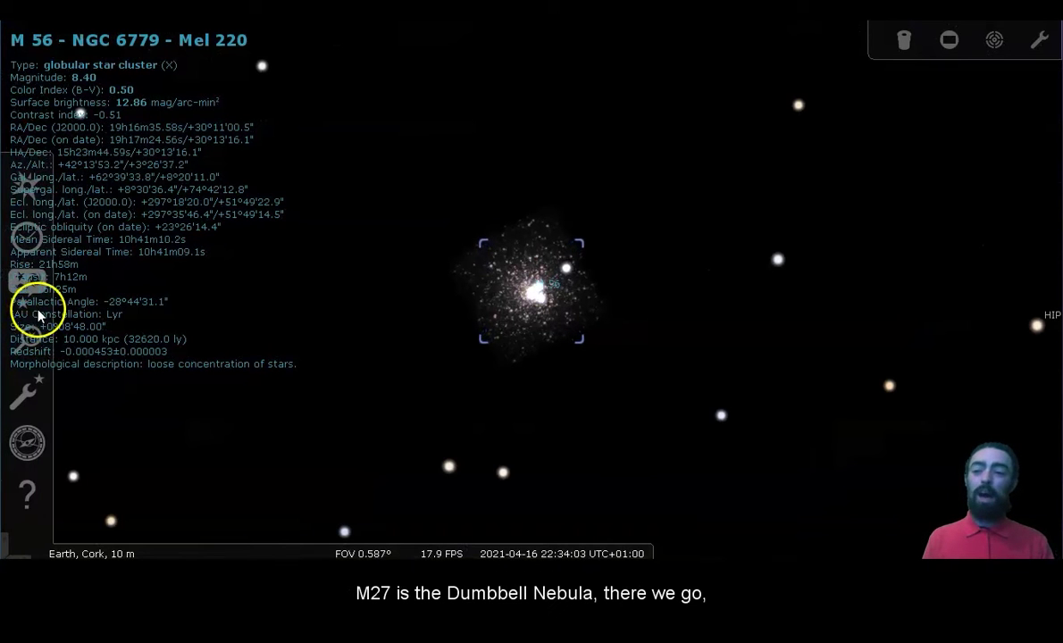
Find M27 with the object search and examine the Dumbbell Nebula at a field of view of about 0.19°, around 00:06 on 17 April 2021.
click(31, 339)
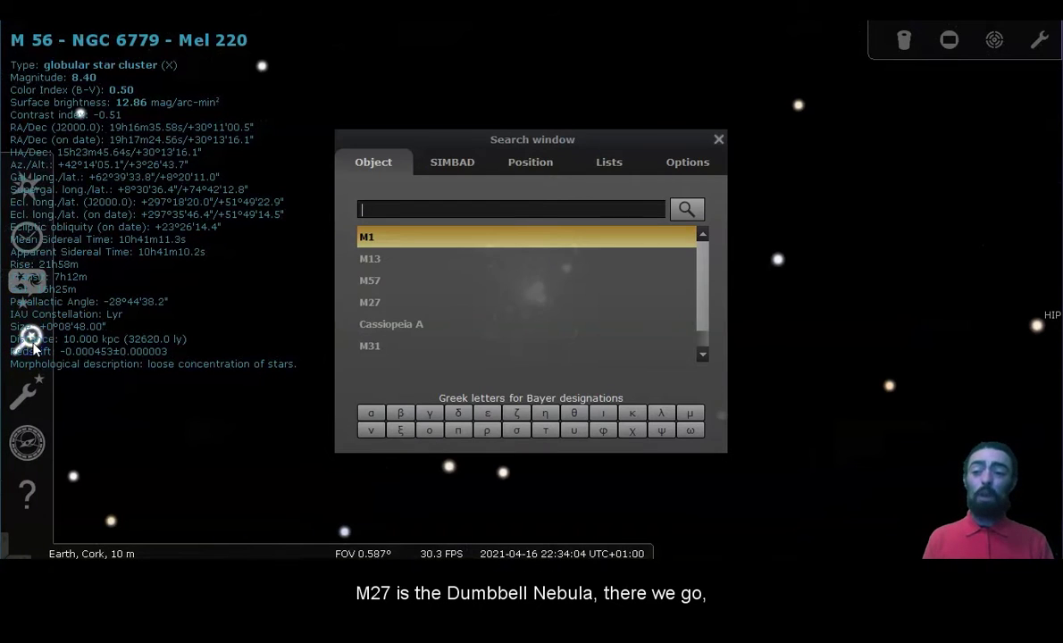
click(398, 304)
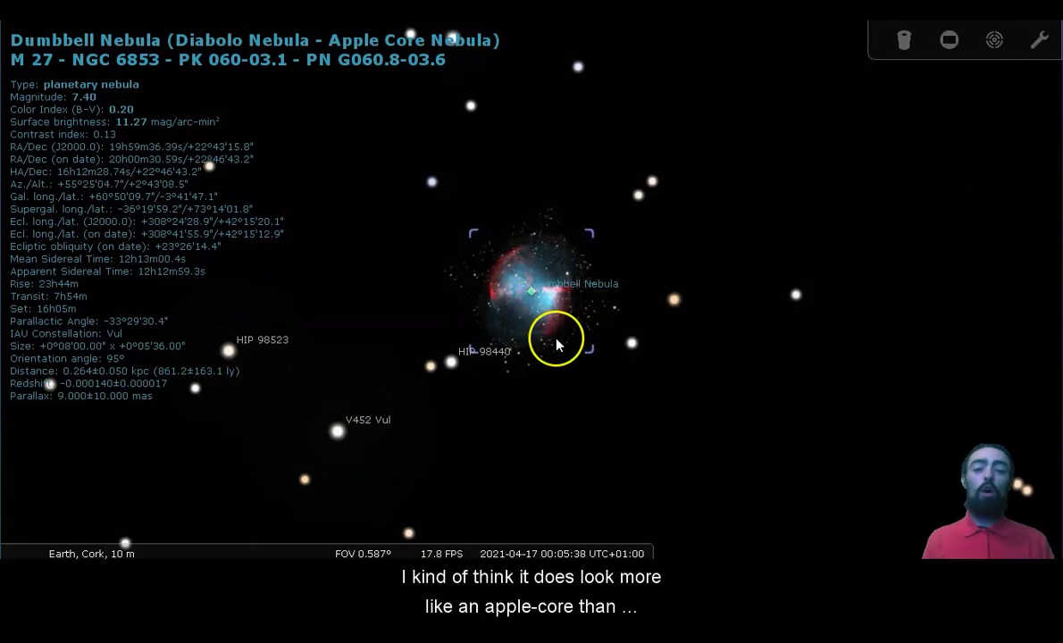
scroll(551, 347, up, 3)
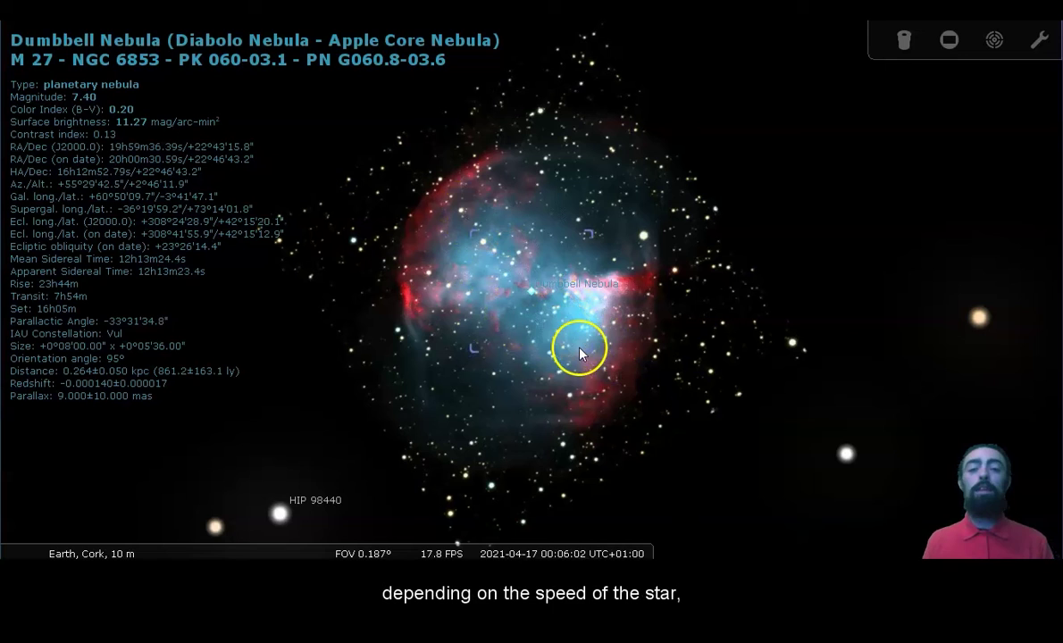
Zoom out from the Dumbbell Nebula to a field of view of about 23° to show the surrounding sky and horizon.
scroll(596, 364, down, 5)
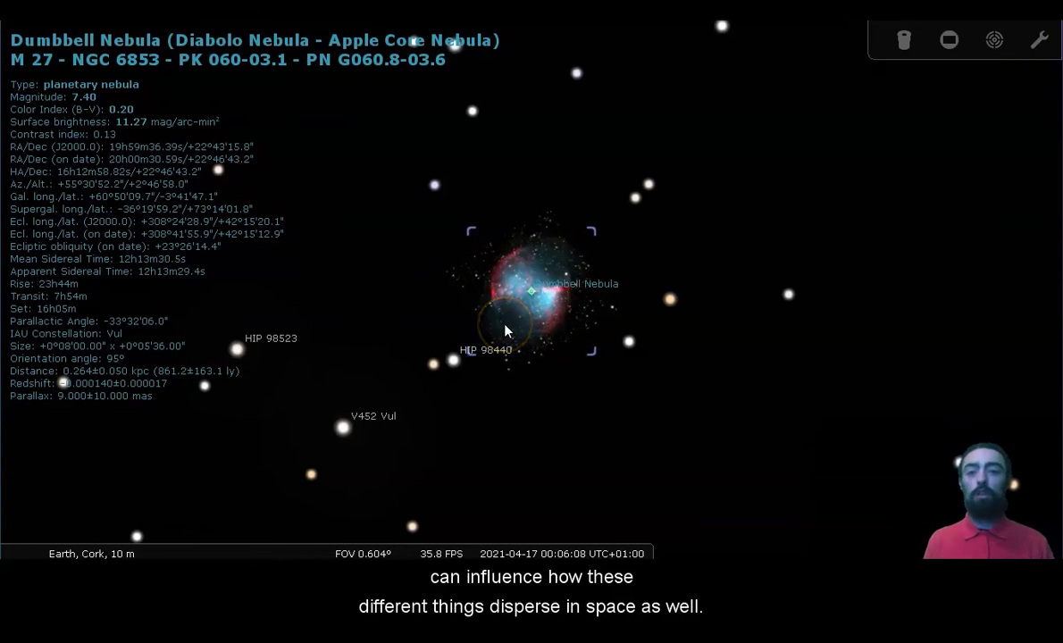
scroll(505, 331, down, 8)
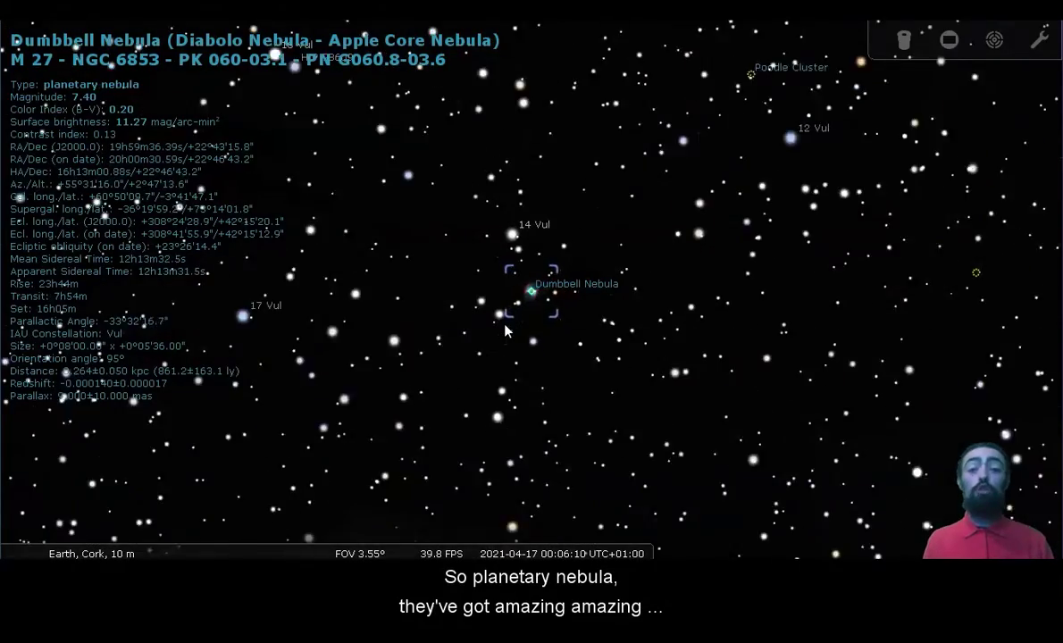
scroll(505, 332, down, 3)
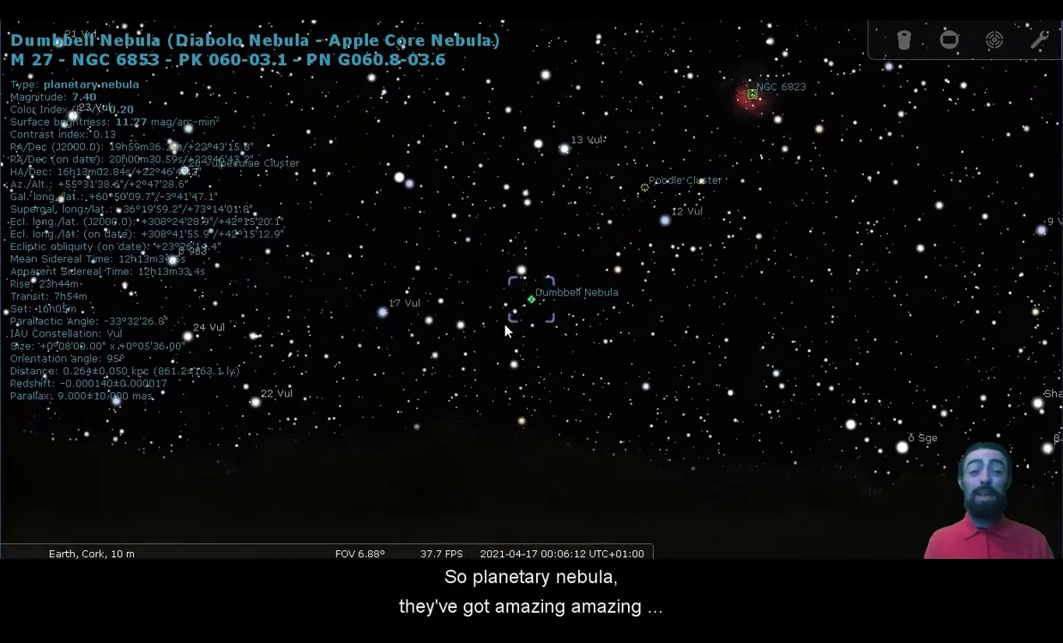
scroll(505, 331, up, 2)
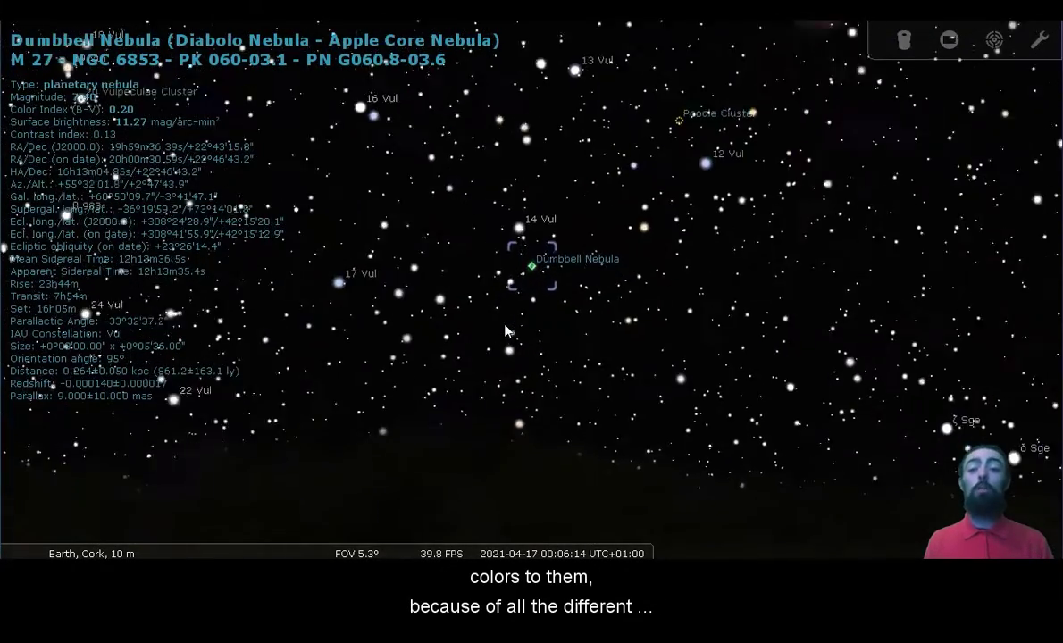
scroll(505, 331, down, 6)
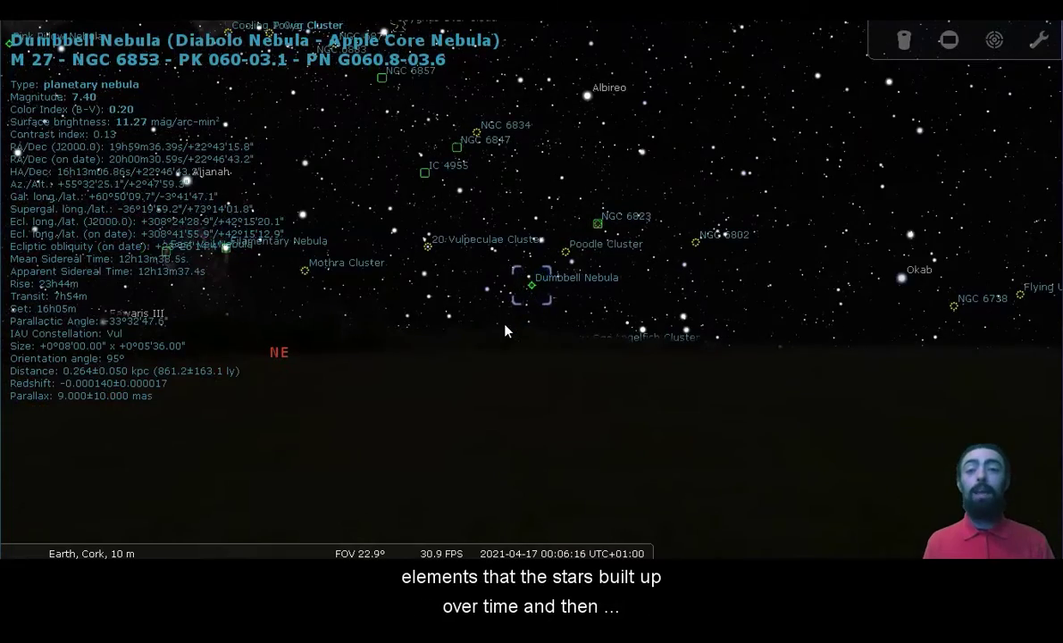
Look at the diffuse nebulae around Deneb and Sadr, framing both patches at a field of view of about 7.8°.
key(Left)
key(Up)
key(Left)
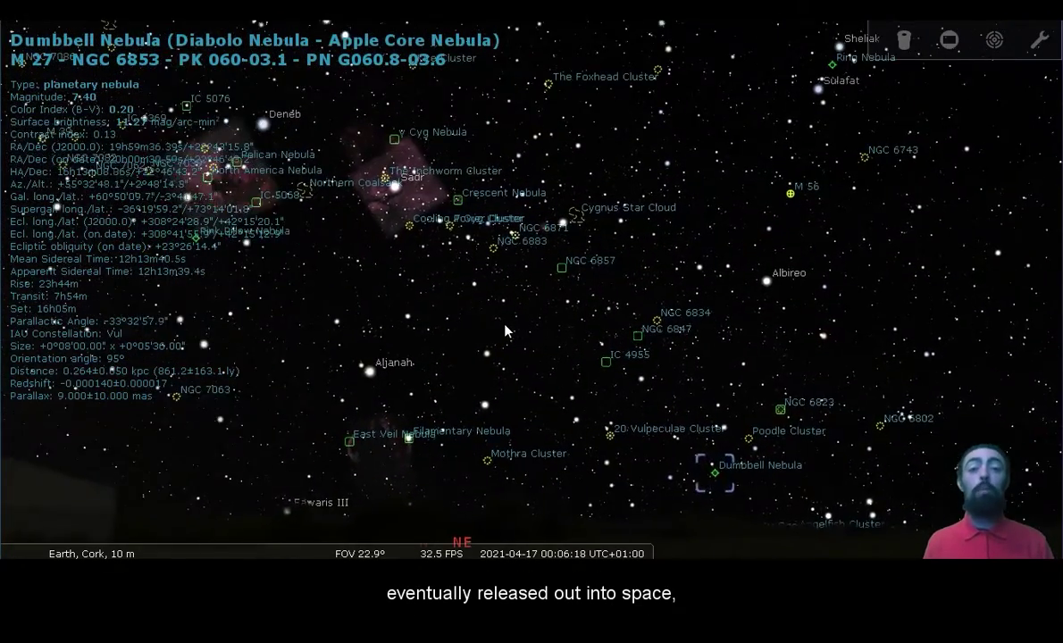
key(Left)
key(Up)
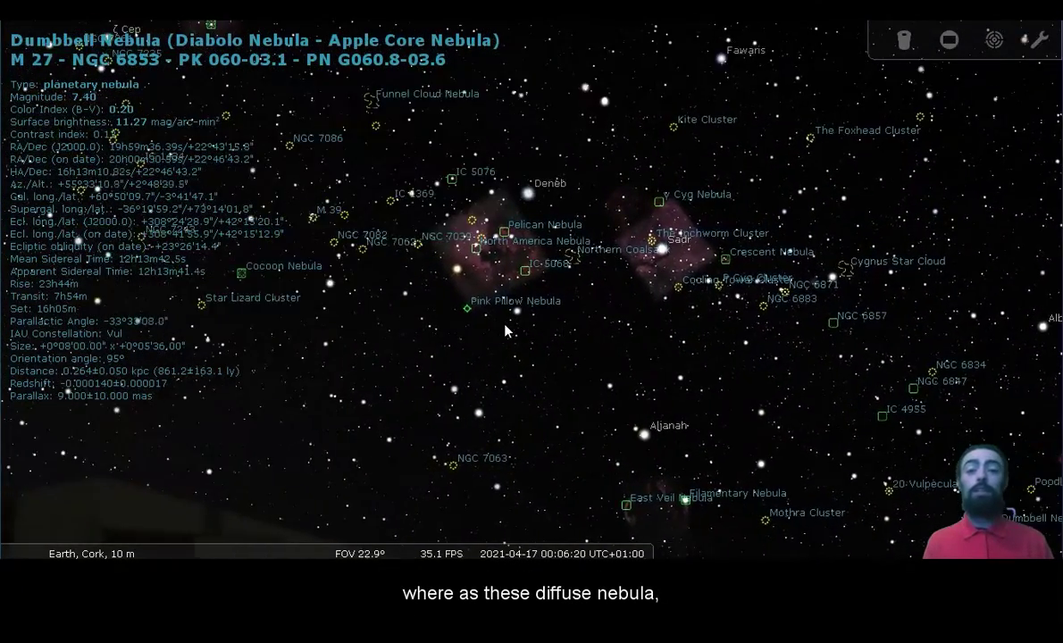
scroll(505, 332, up, 5)
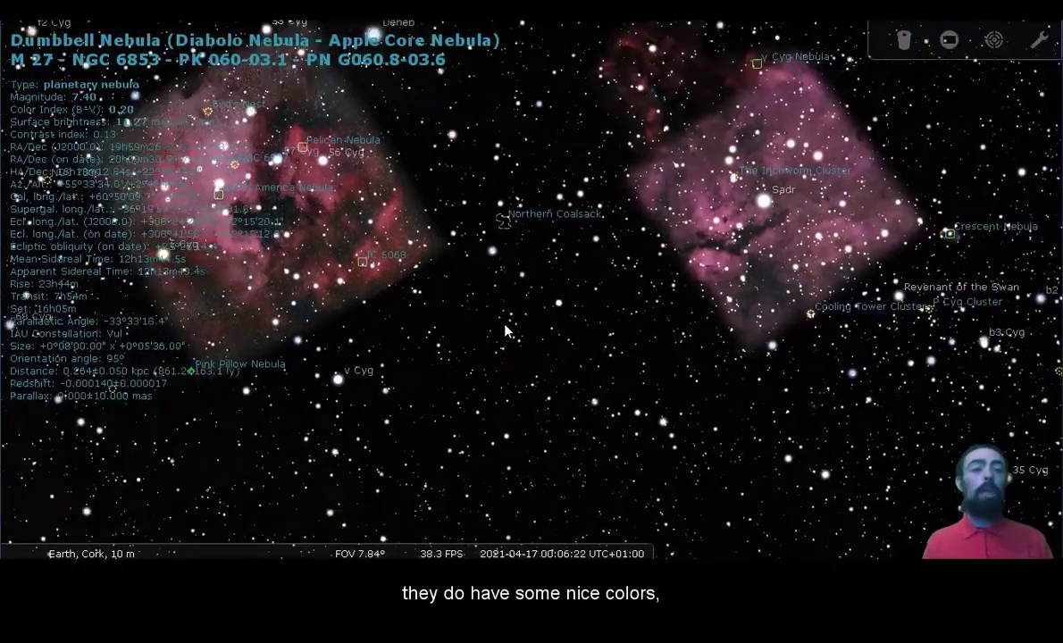
key(Up)
key(Left)
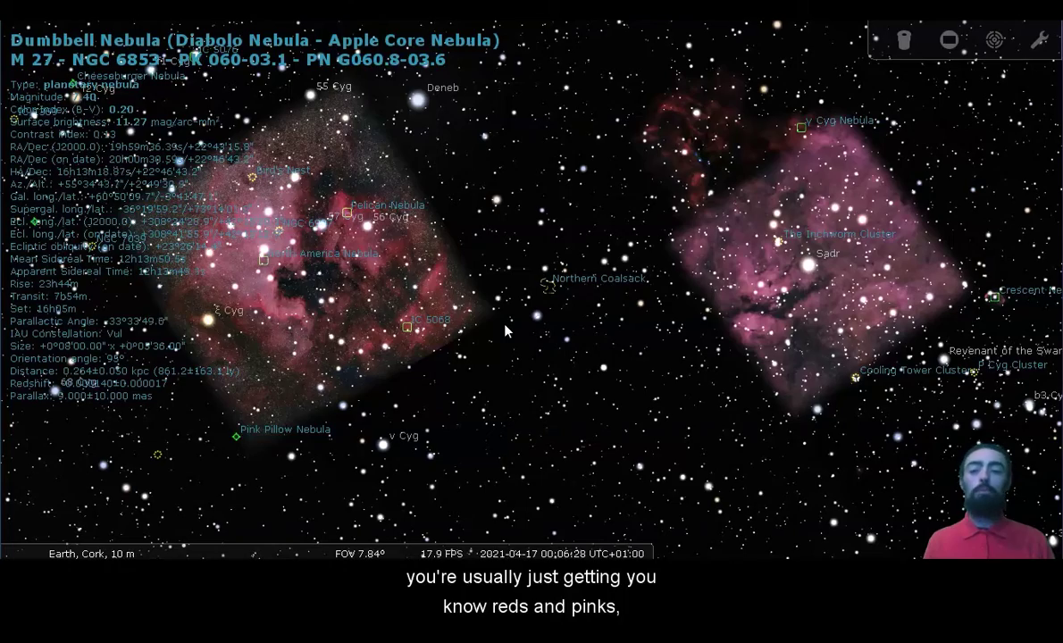
Zoom out to a field of view of about 17.5° and survey the sky from Deneb to the Elephant's Trunk Nebula.
key(Page_Down)
key(Left)
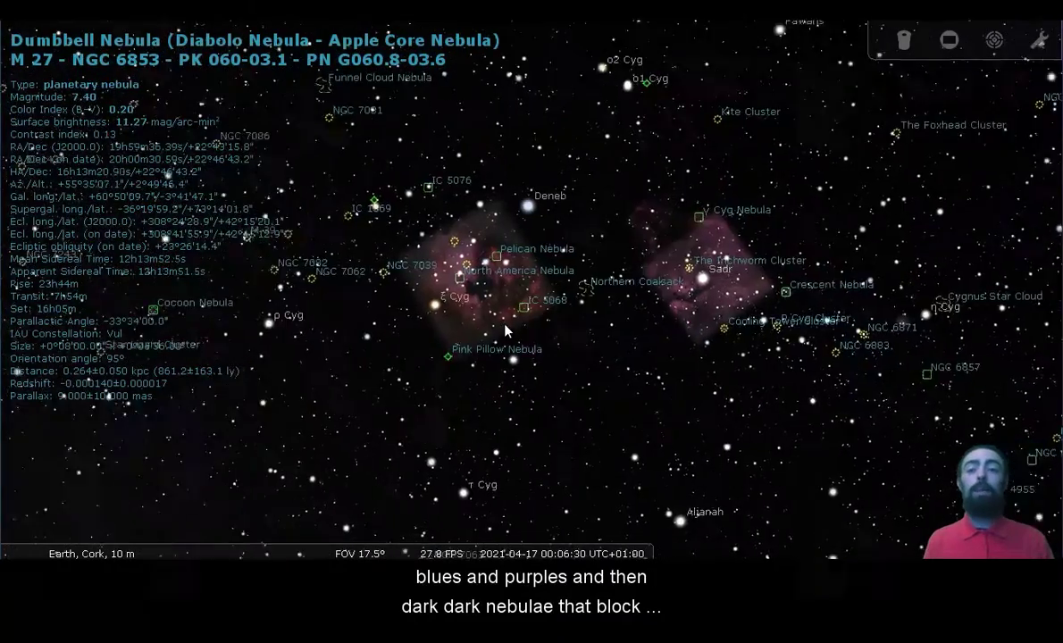
key(Up)
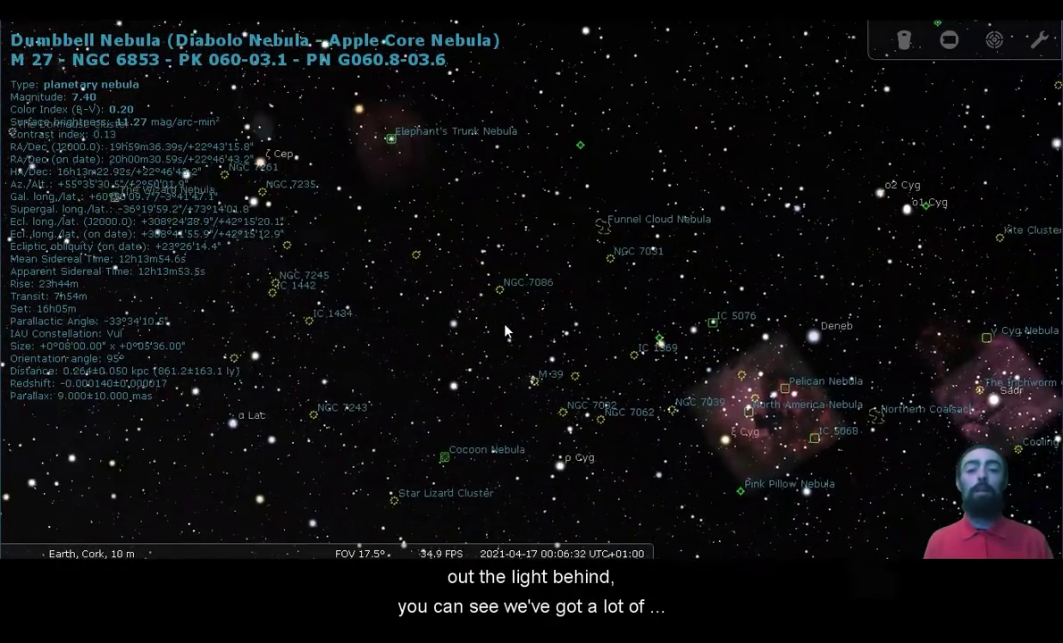
key(Left)
key(Up)
key(Left)
key(Up)
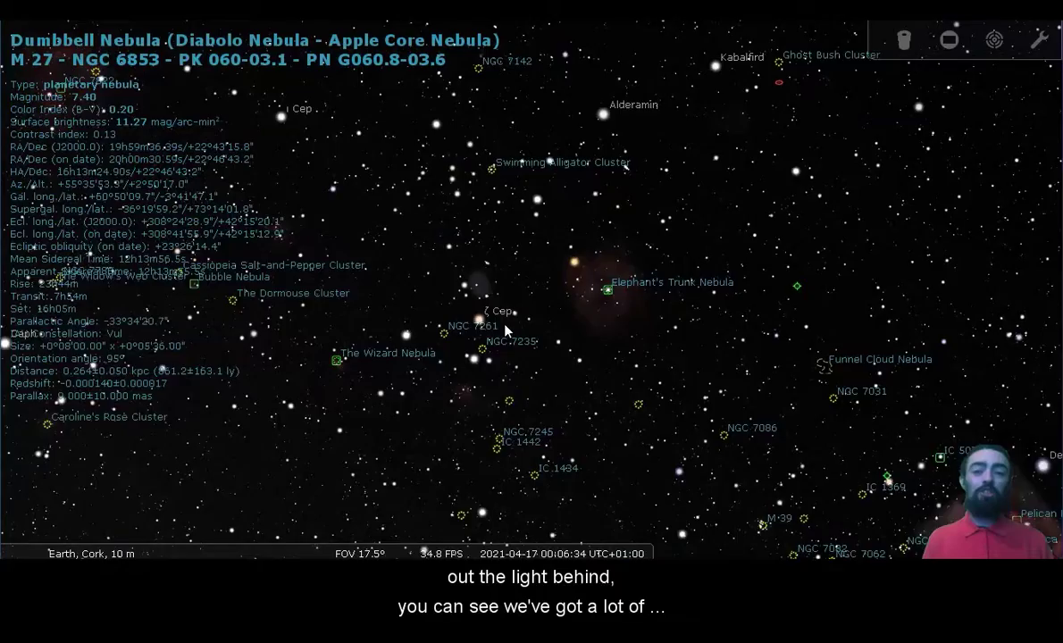
Survey the clusters and nebulae from the Elephant's Trunk Nebula through Cassiopeia to the Double Cluster.
key(Left)
key(Down)
key(Left)
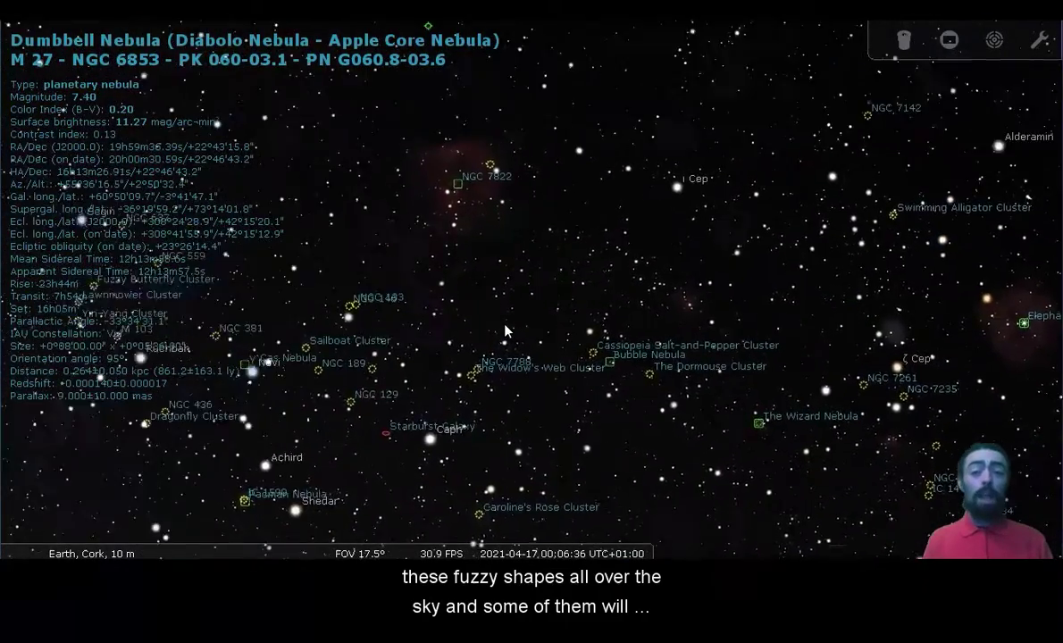
key(Left)
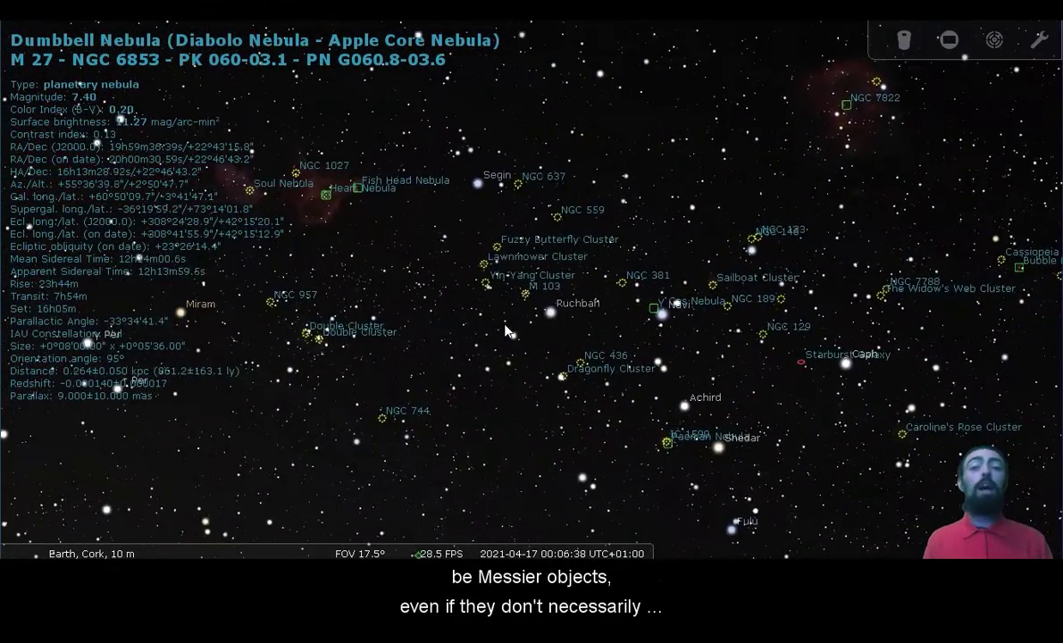
key(Down)
key(Left)
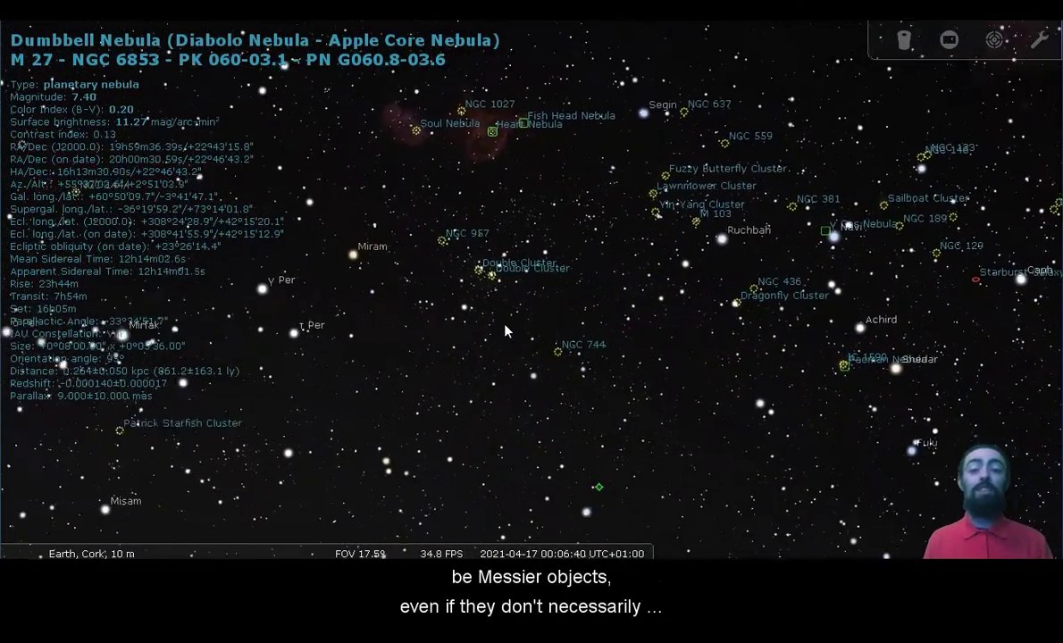
Widen the field of view to about 32° and move past Capella to bring M 48 near the southwestern horizon into view.
scroll(505, 330, down, 2)
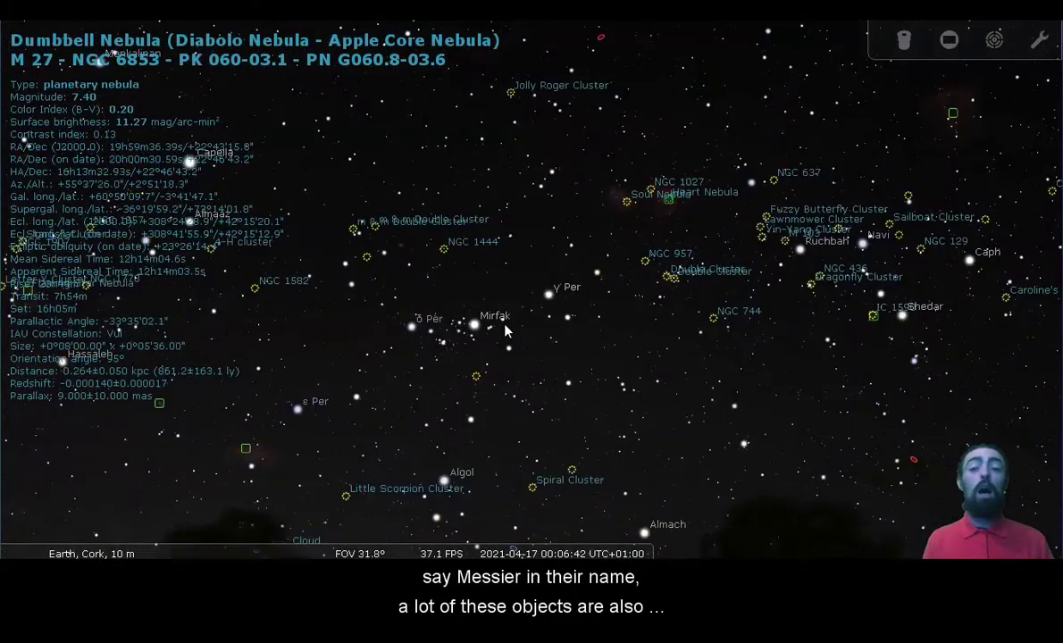
key(Left)
key(Down)
key(Left)
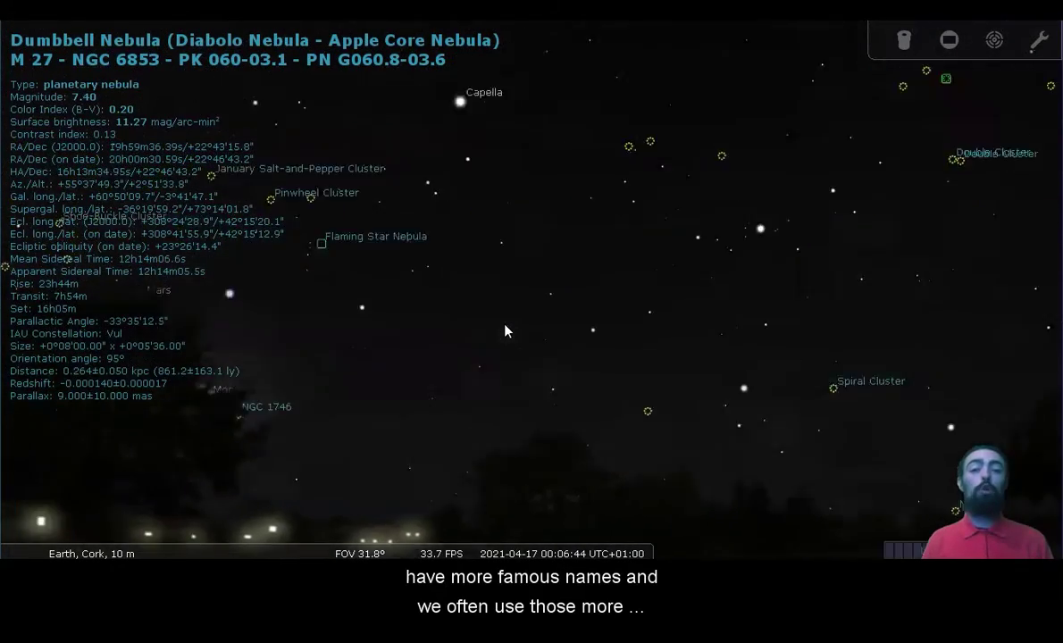
key(Left)
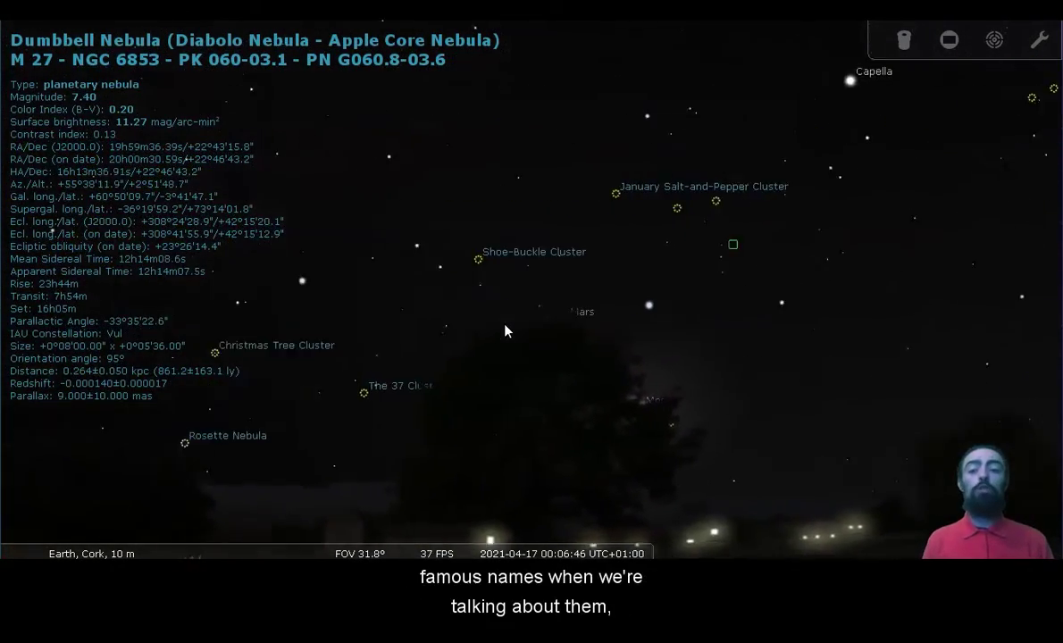
key(Left)
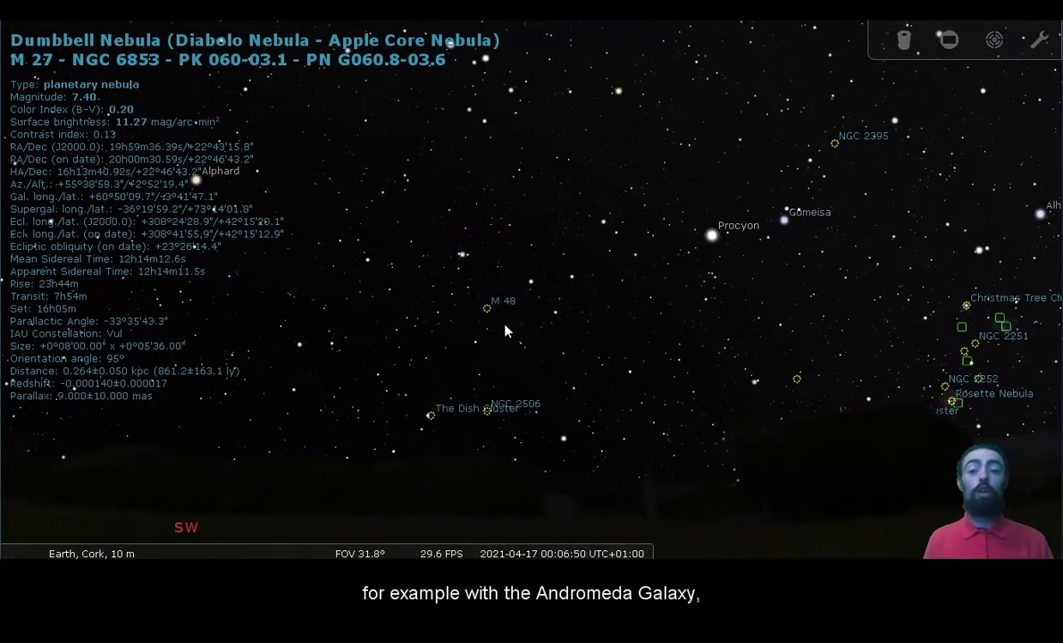
Select M 48 and view it at a field of view of about 2°, and zoom back out to about 18°.
click(487, 310)
key(slash)
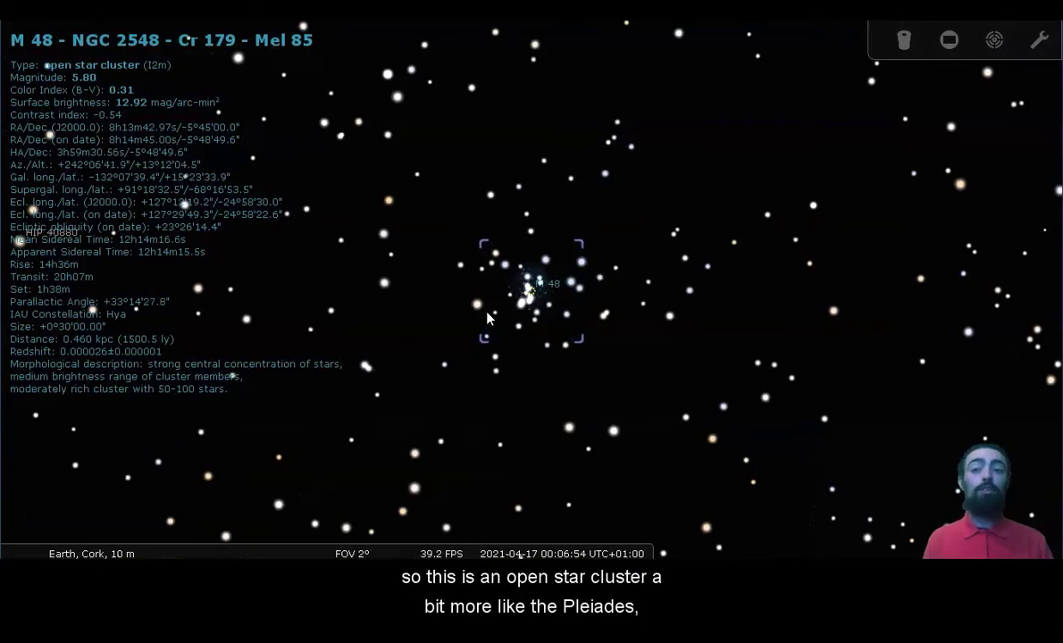
scroll(525, 291, down, 5)
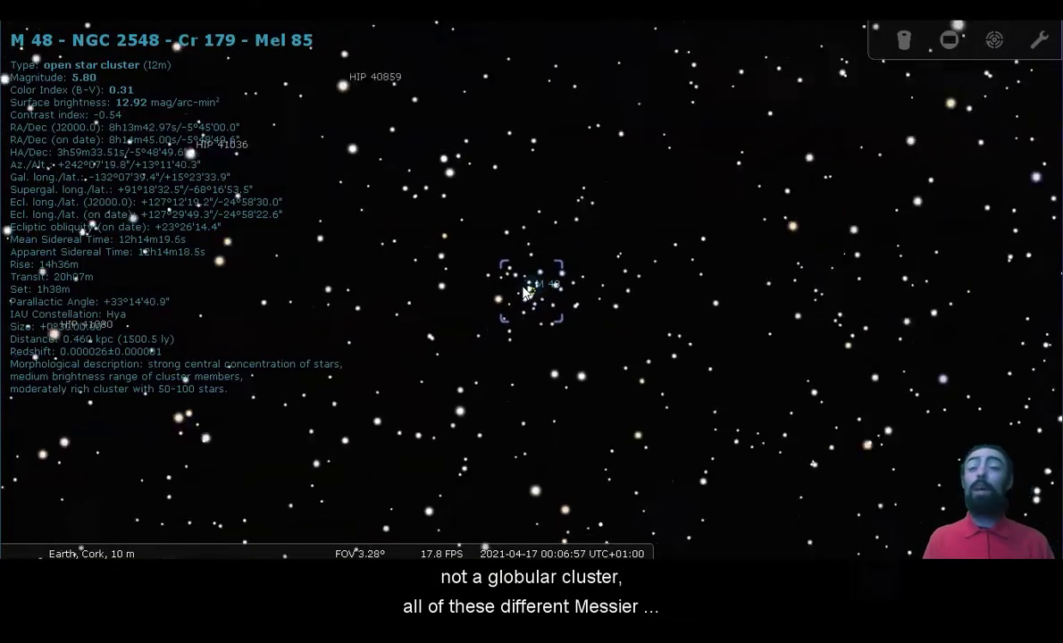
scroll(525, 292, down, 5)
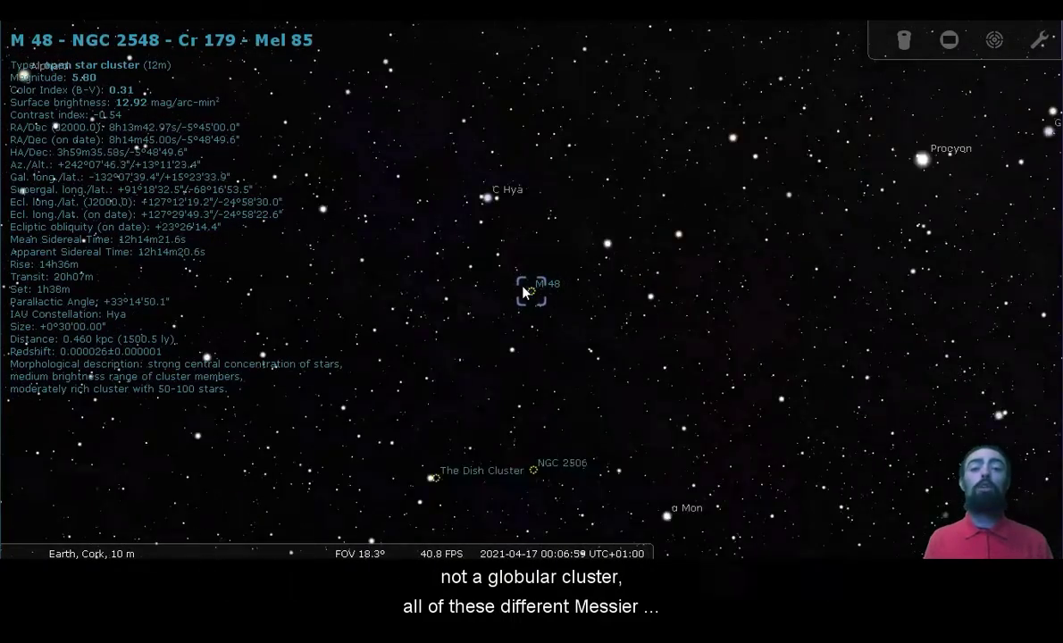
Zoom out from M 48 to a field of view of about 104°, turn on the atmosphere and clear the selection.
scroll(525, 291, down, 6)
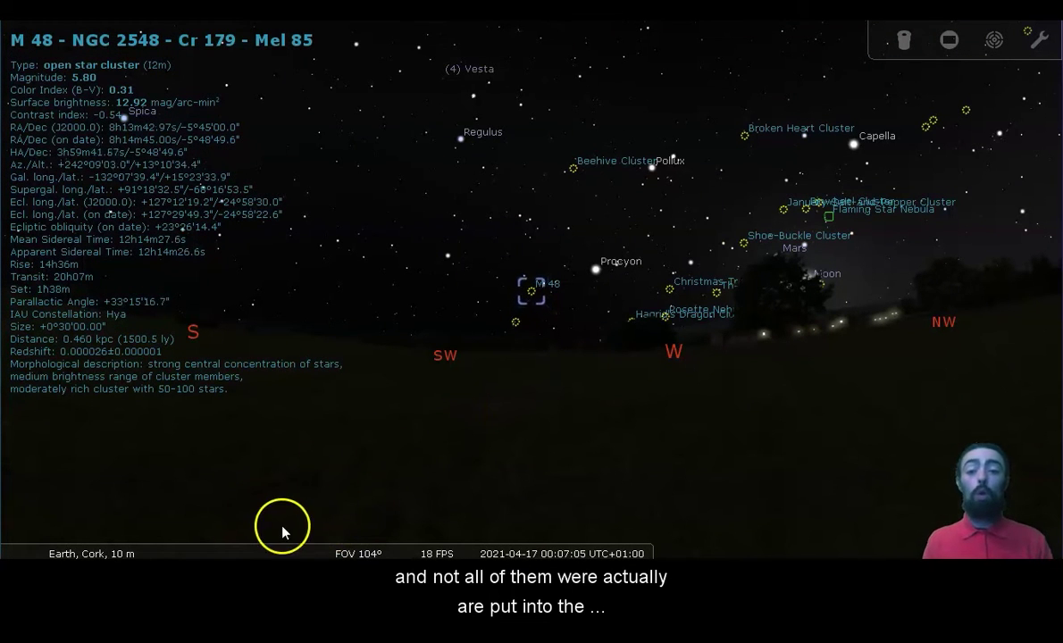
mouse_move(240, 551)
click(210, 544)
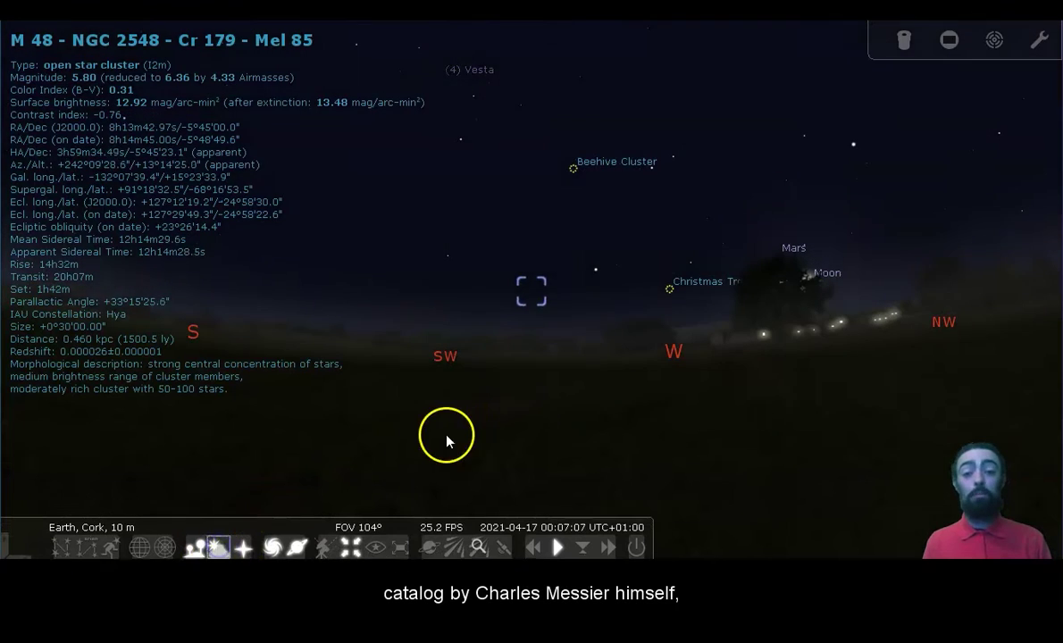
right_click(430, 442)
Widen the field of view to about 139° and advance the time to about 01:06 on 17 April 2021.
drag(533, 404, 616, 409)
scroll(617, 411, down, 5)
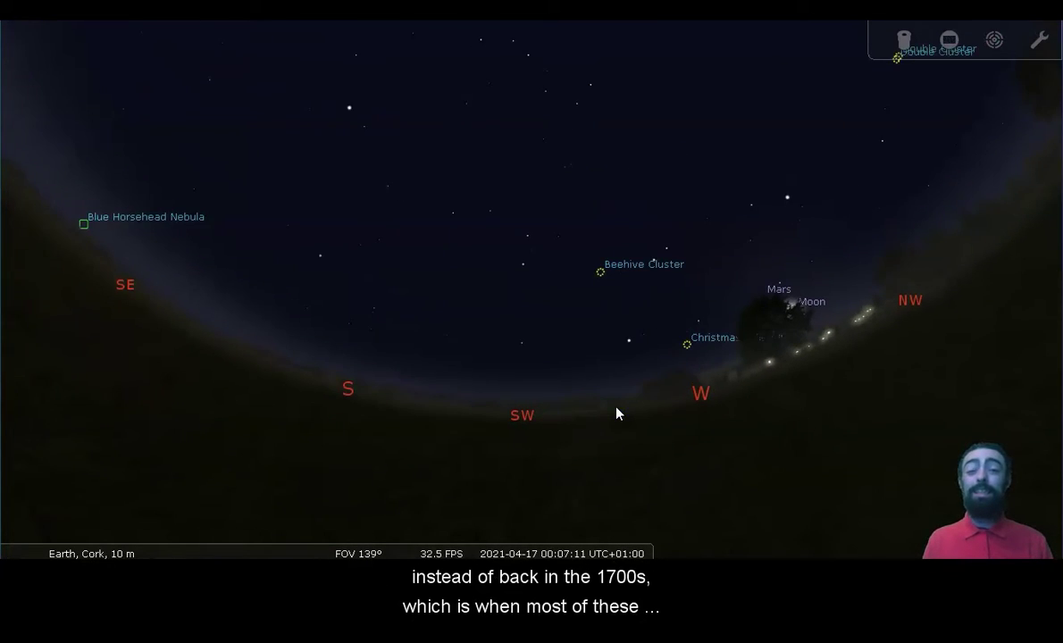
key(Down)
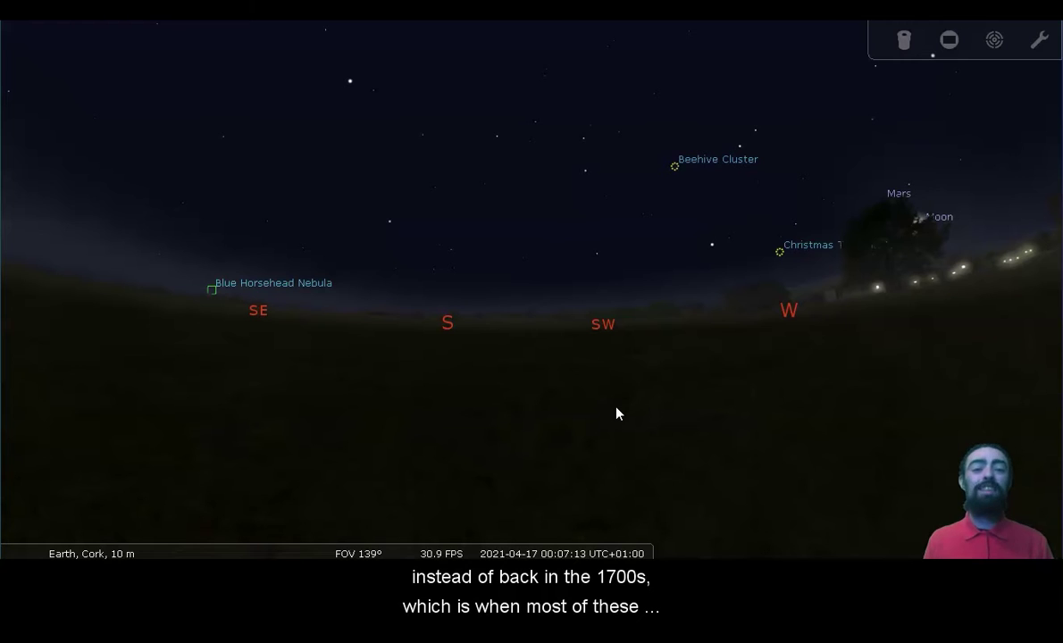
key(l)
key(l)
key(l)
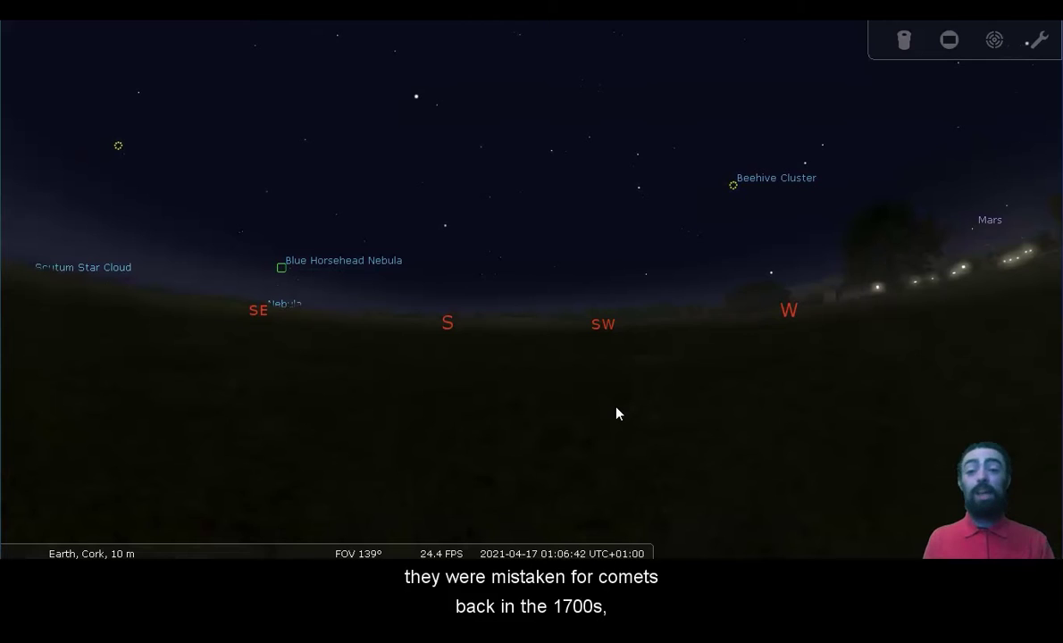
Turn the view towards the southern horizon and hide the deep-sky objects.
key(Up)
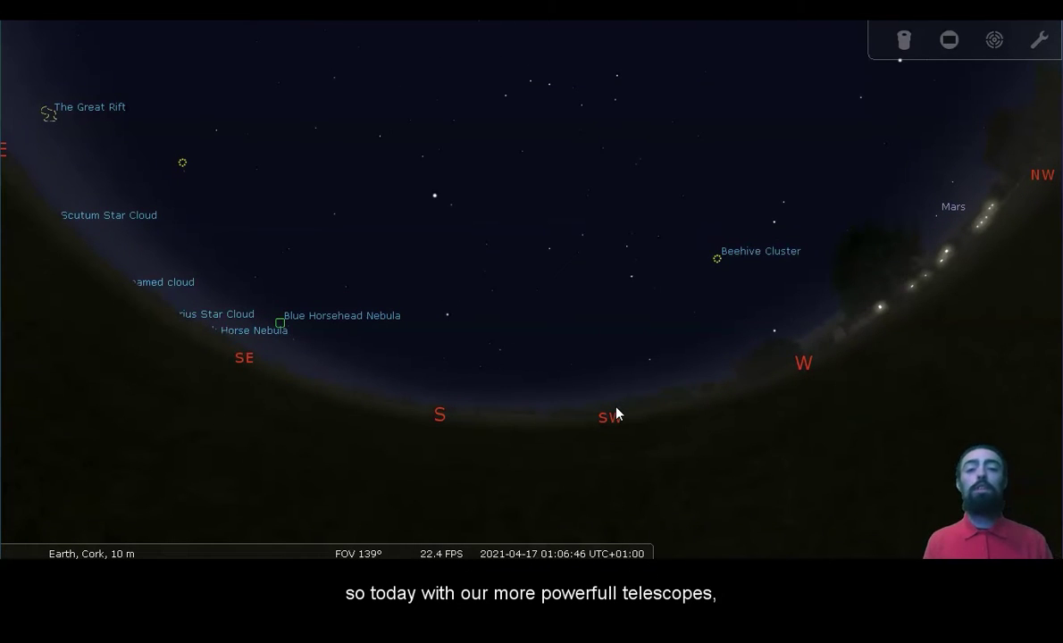
drag(492, 408, 612, 383)
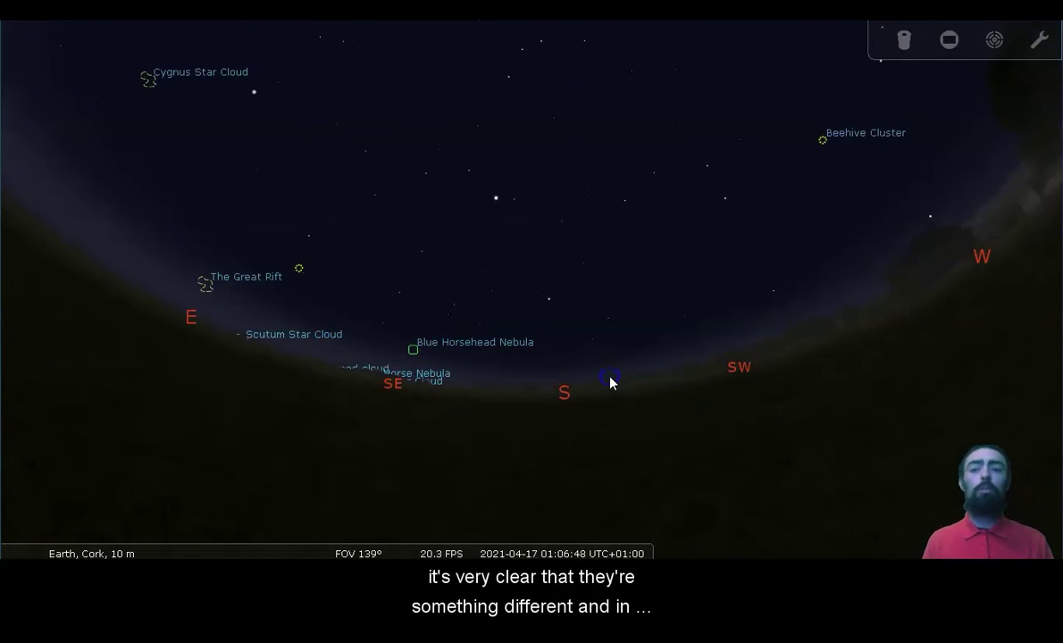
drag(531, 384, 567, 370)
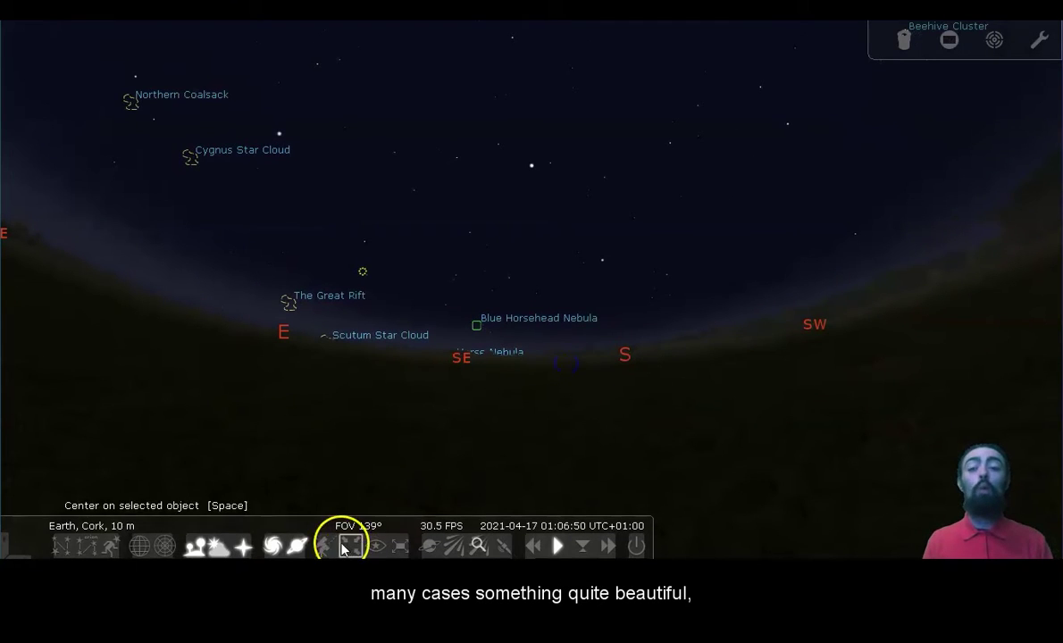
click(275, 544)
drag(688, 382, 644, 421)
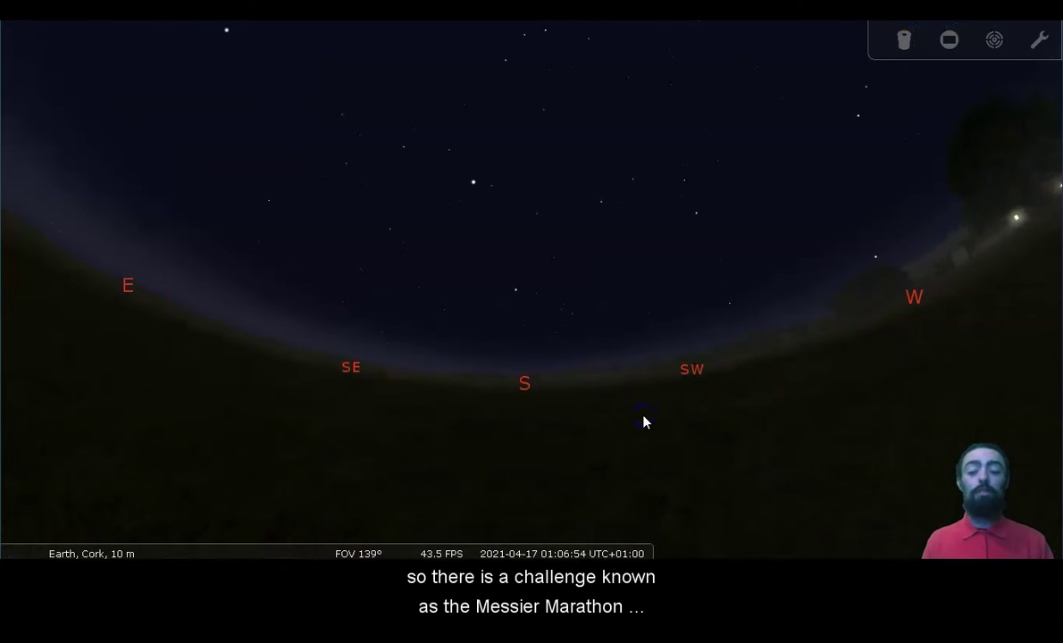
Look along the western horizon and back to the south-southwest, and advance the time to about 04:41.
key(Right)
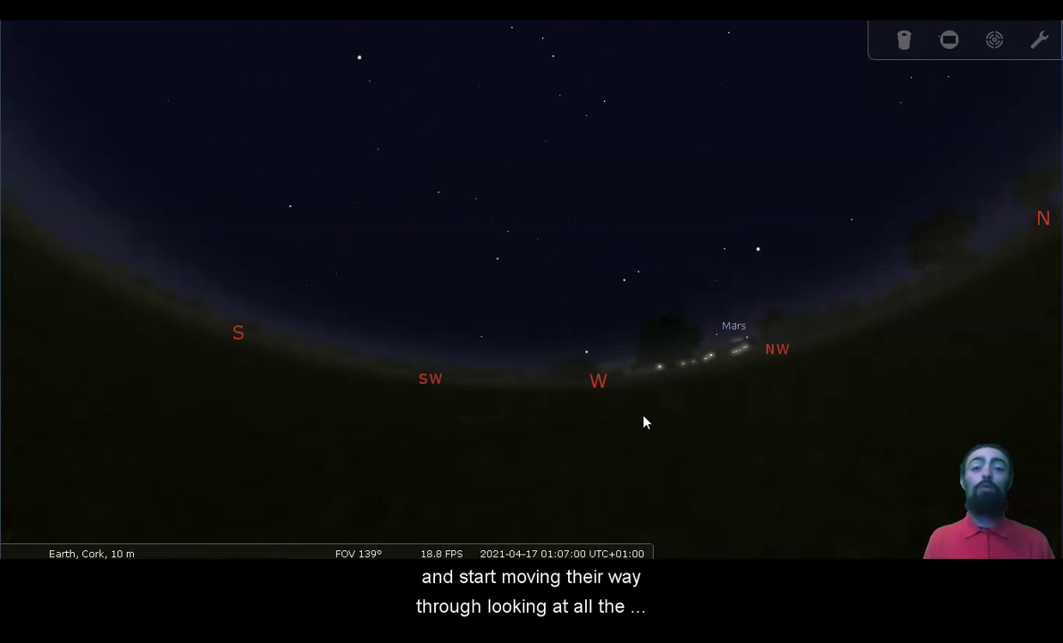
key(Left)
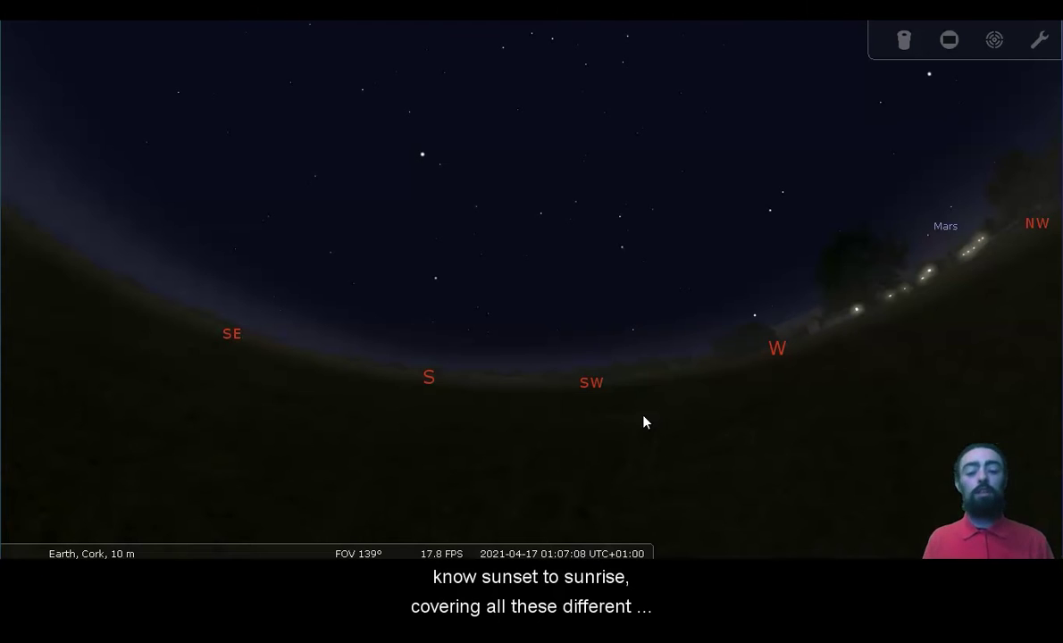
key(l)
key(l)
key(l)
key(l)
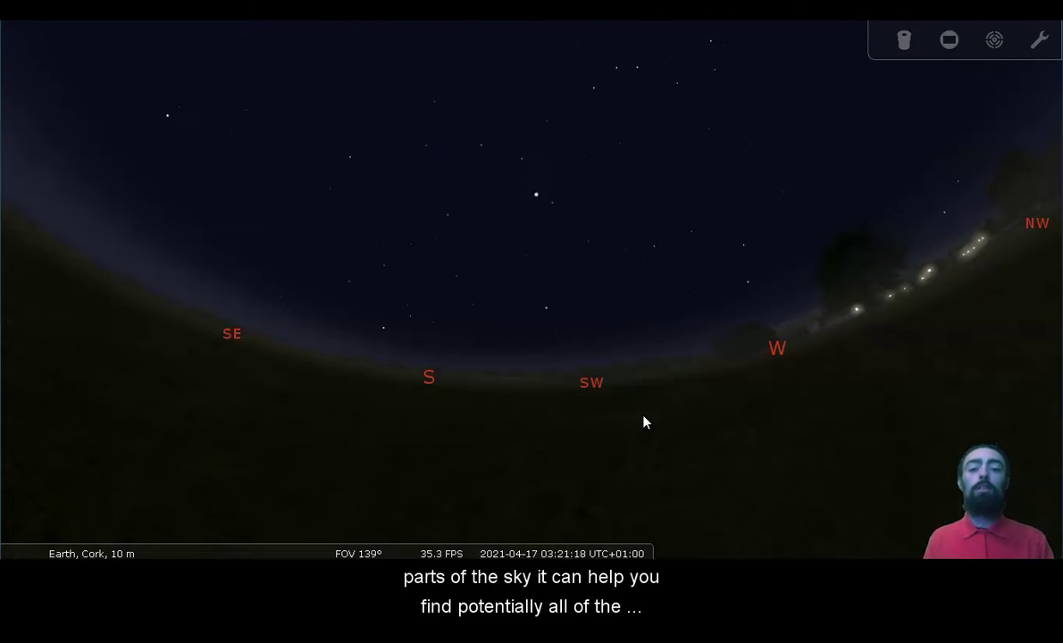
key(k)
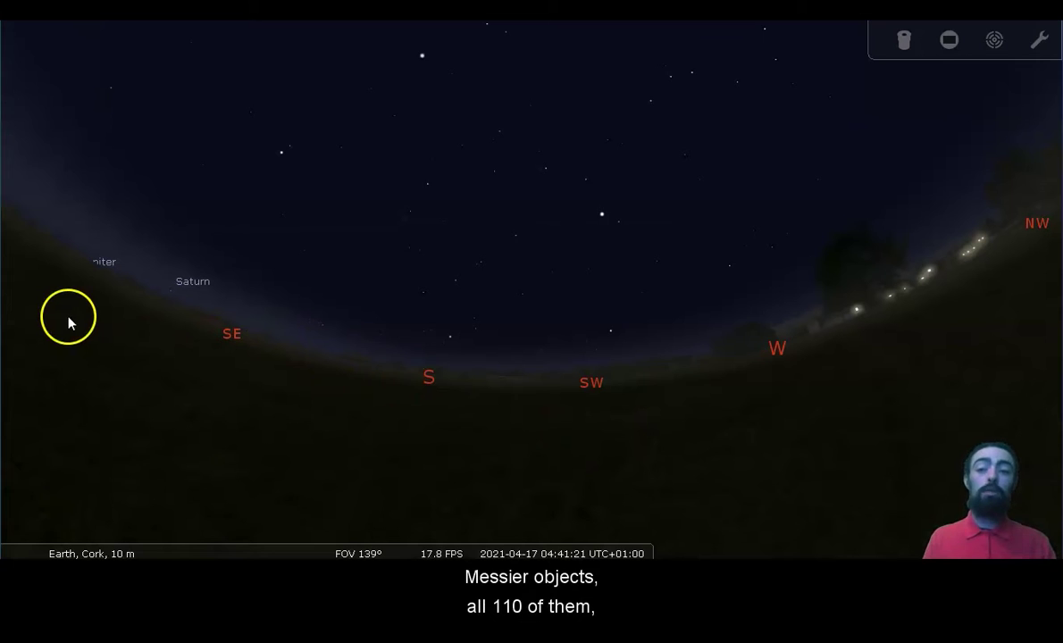
Show the deep-sky objects again.
mouse_move(32, 332)
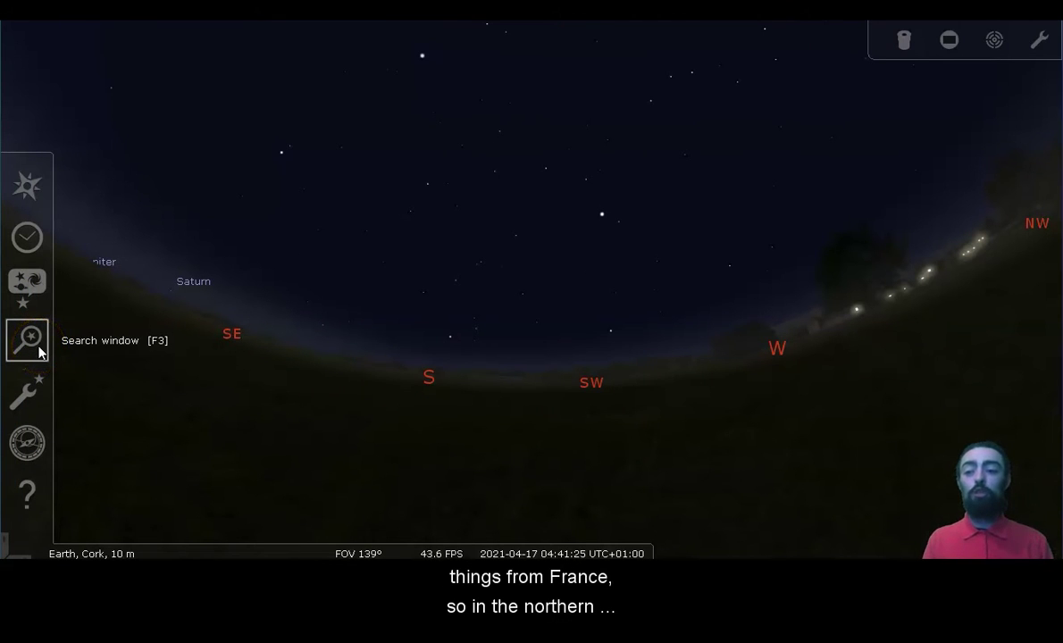
click(273, 544)
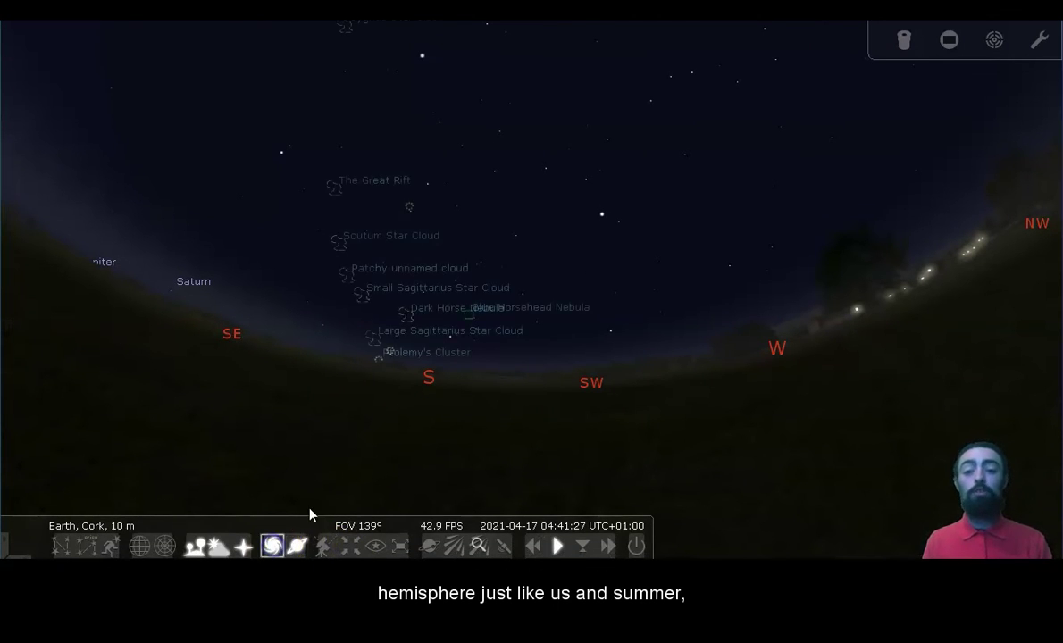
click(371, 462)
Run the time forward to about 05:25 and rewind it to about 04:51.
key(l)
key(l)
key(l)
key(l)
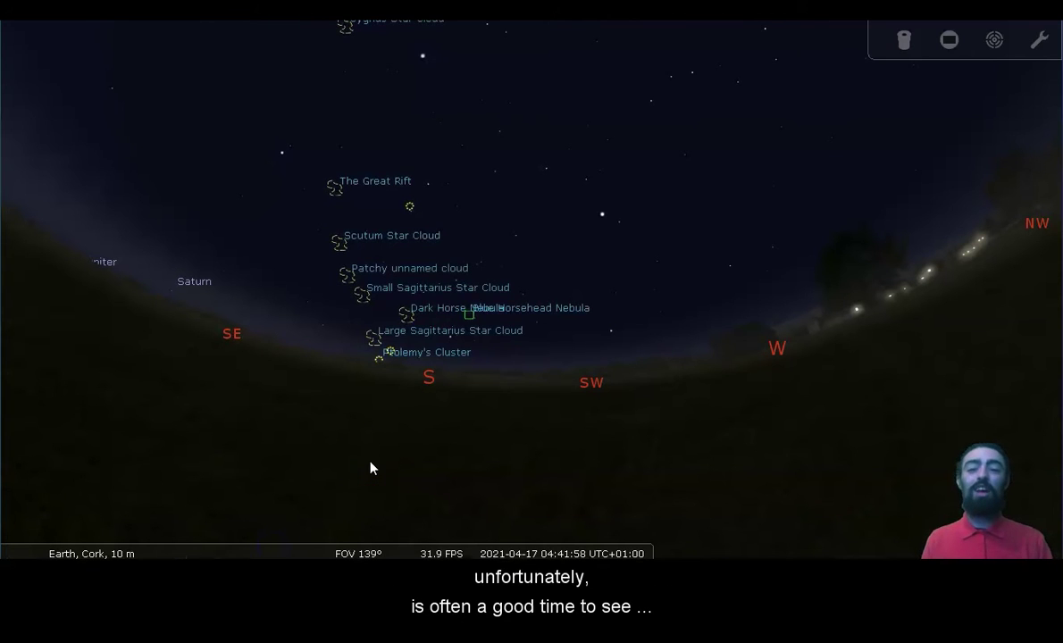
key(j)
key(j)
key(j)
key(j)
key(j)
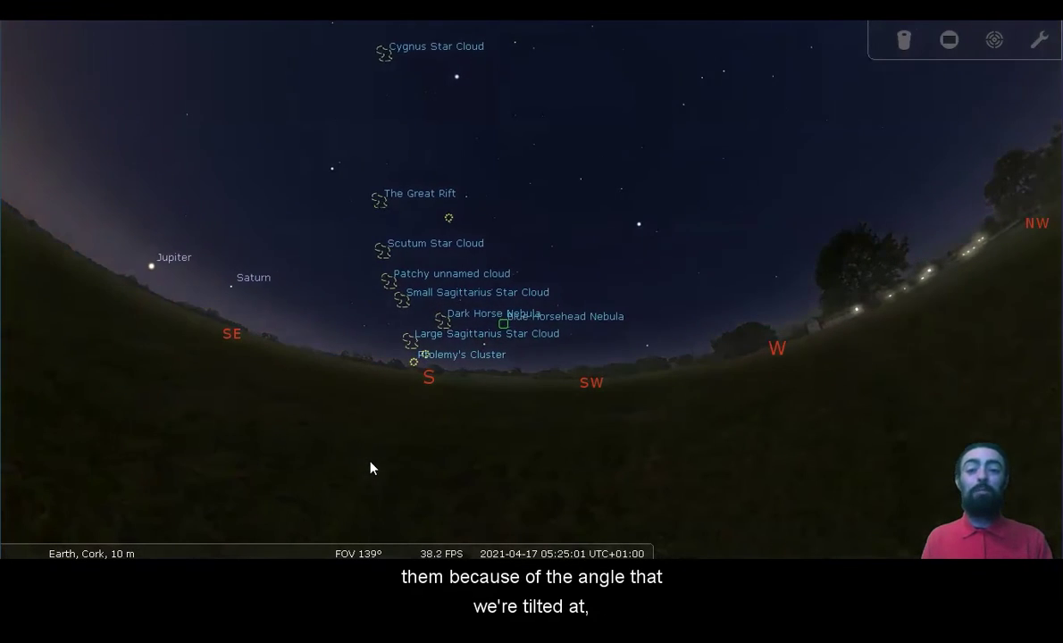
click(570, 462)
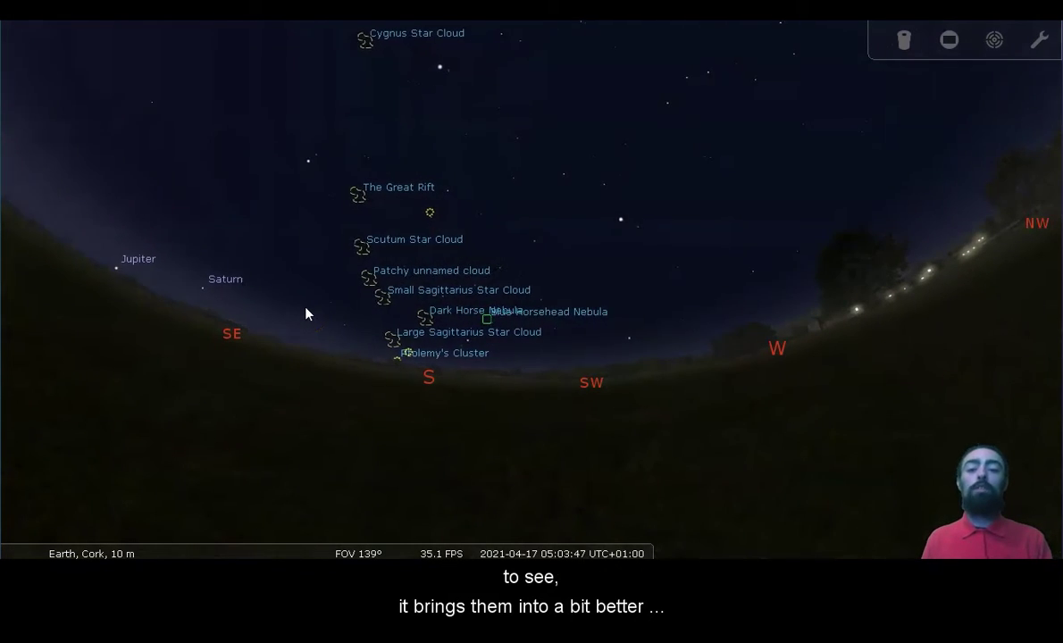
click(387, 338)
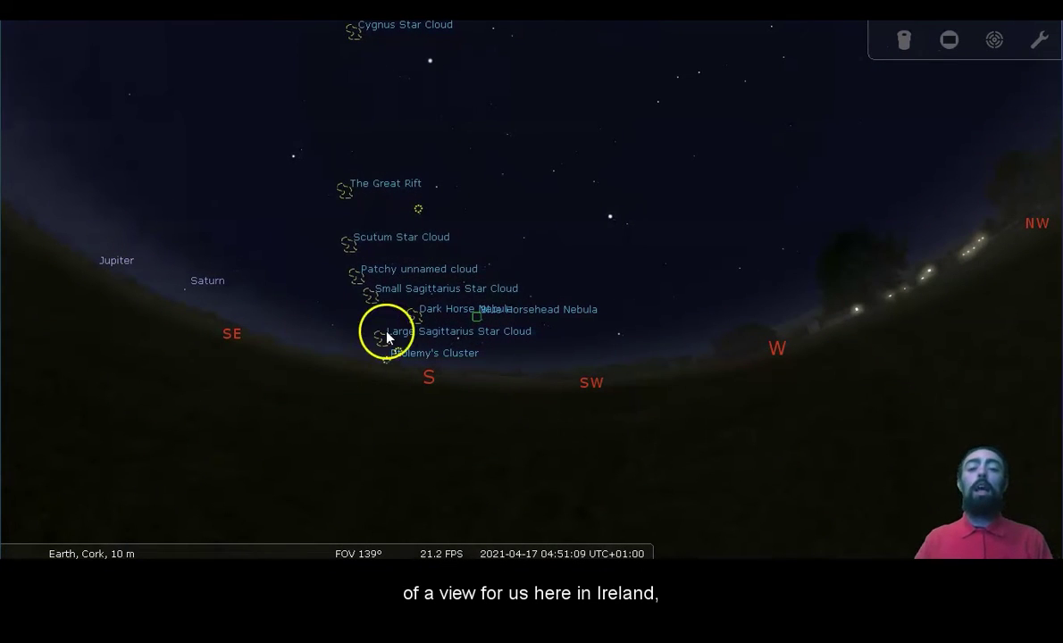
View the Sagittarius star clouds and nebulae above the southern horizon at a field of view of about 29°.
scroll(452, 333, up, 5)
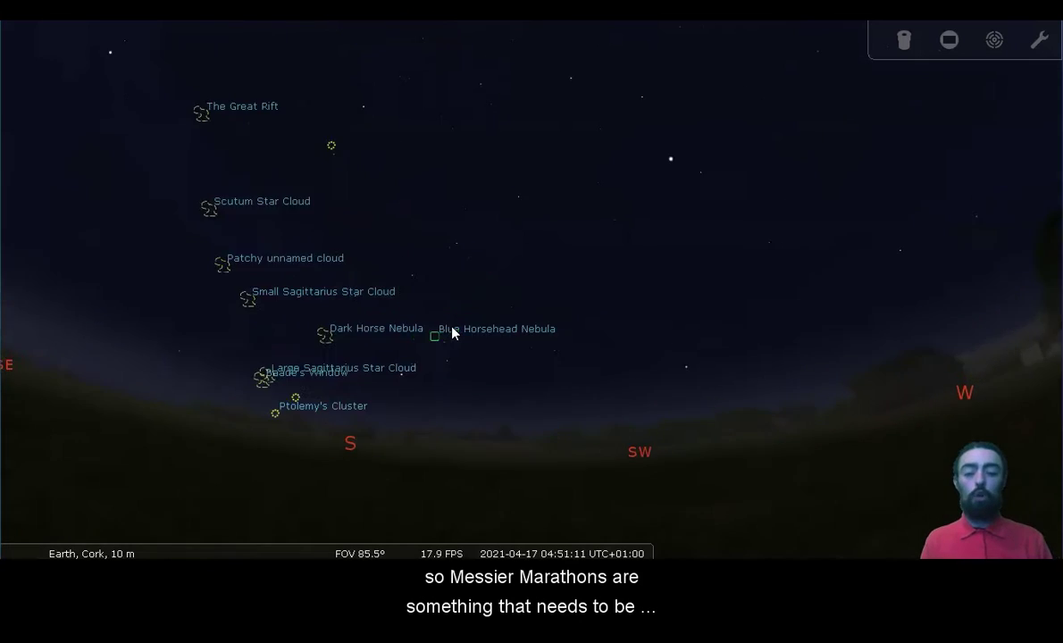
key(Left)
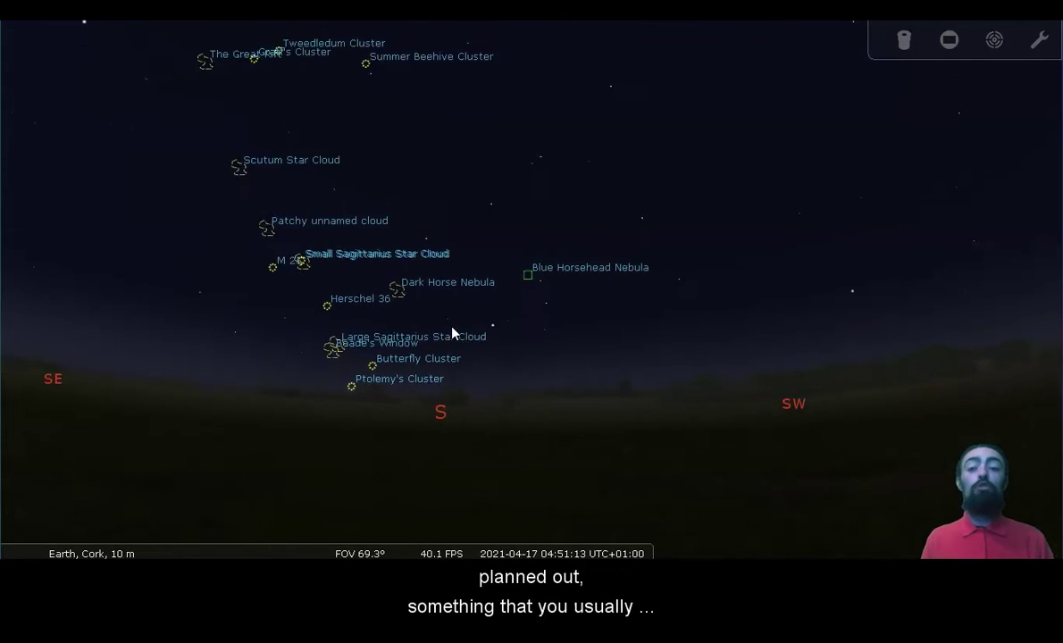
key(Up)
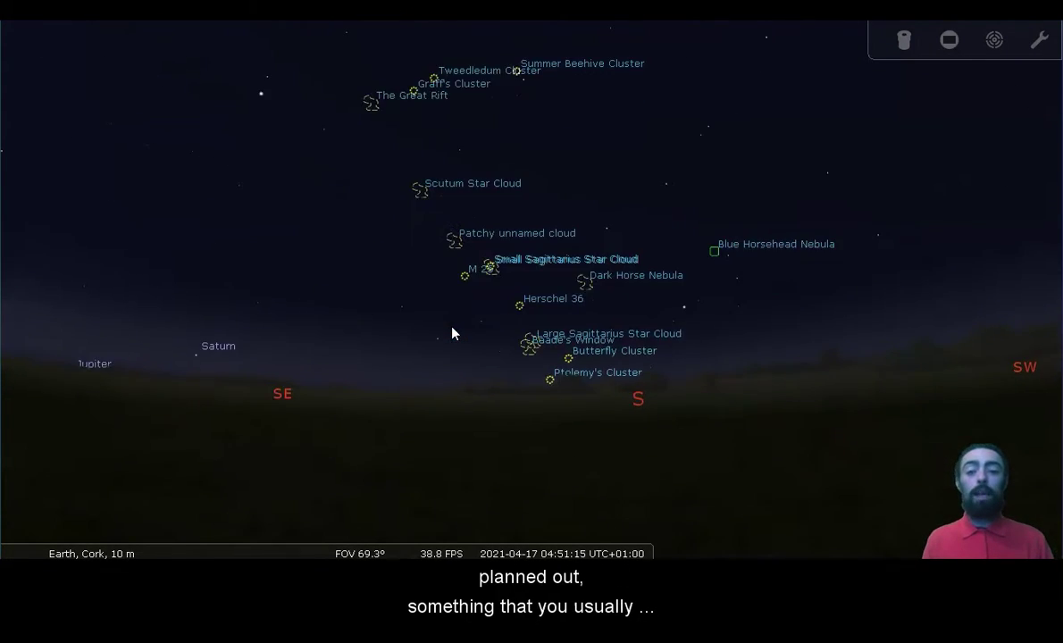
scroll(452, 334, up, 4)
scroll(452, 333, up, 5)
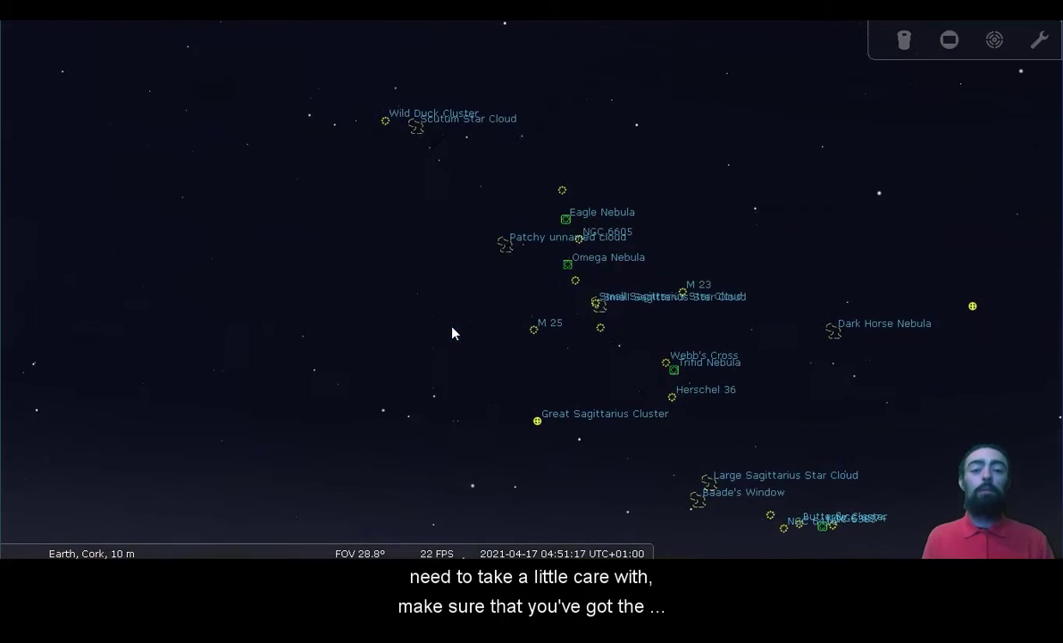
Bring M 25 near the centre of the view and examine it at a field of view of about 1.7°.
scroll(452, 333, up, 1)
key(Down)
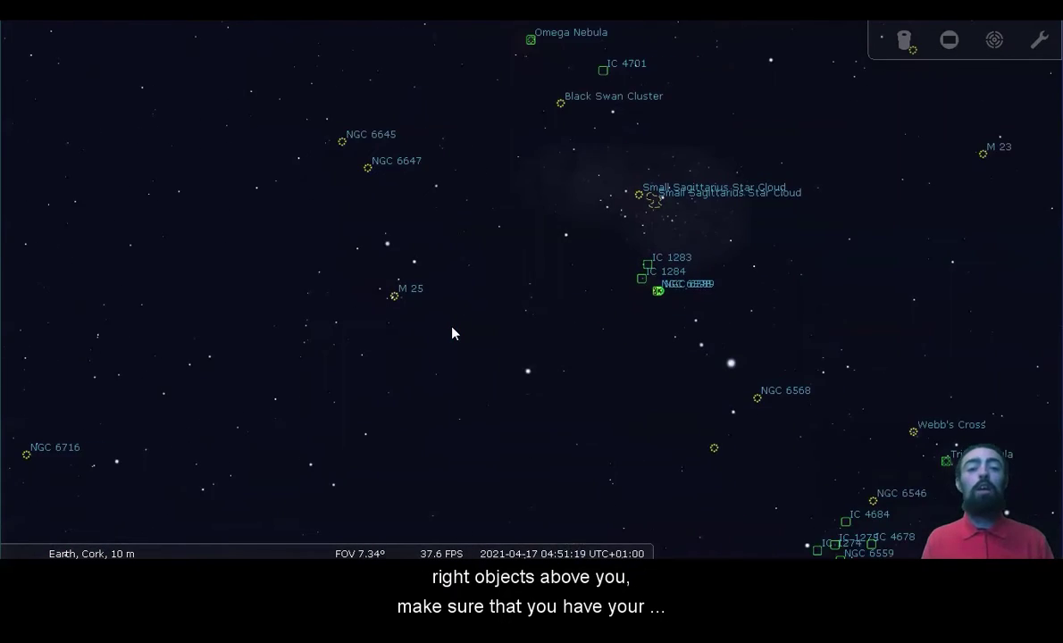
key(Left)
scroll(452, 333, up, 1)
scroll(452, 333, up, 3)
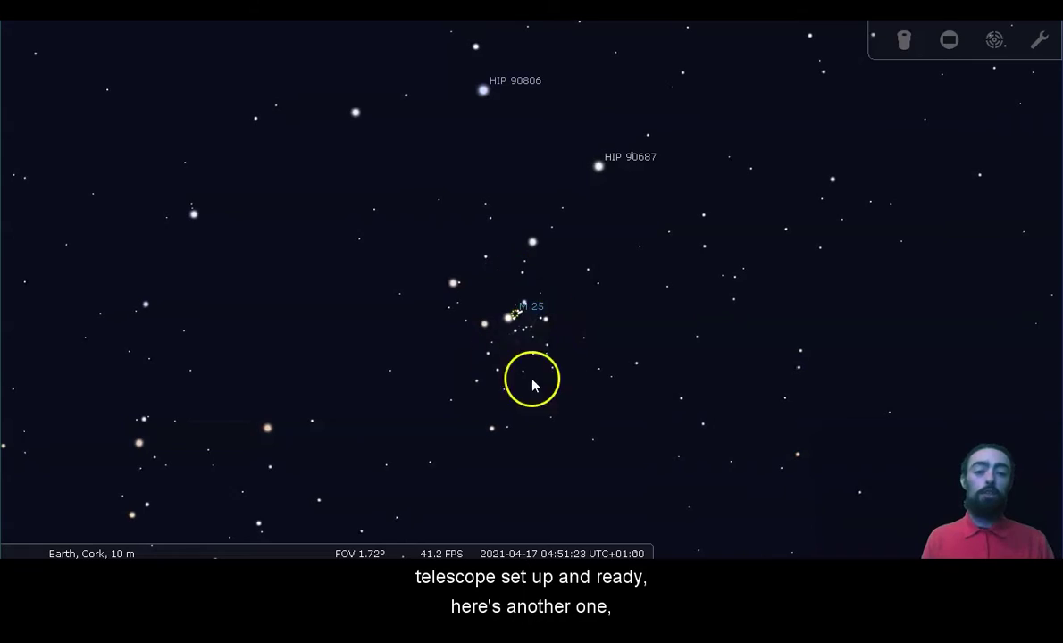
Move from M 25 to the Small Sagittarius Star Cloud (M 24) and select it at a field of view of about 3.5°.
scroll(622, 317, down, 1)
scroll(622, 317, down, 4)
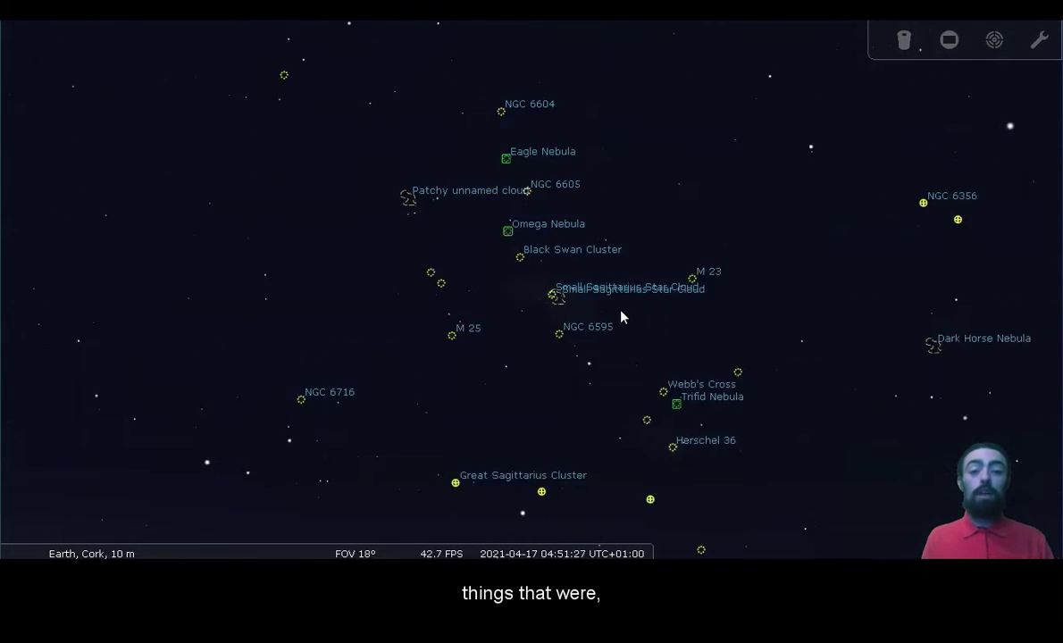
scroll(623, 317, up, 3)
key(Right)
key(Page_Up)
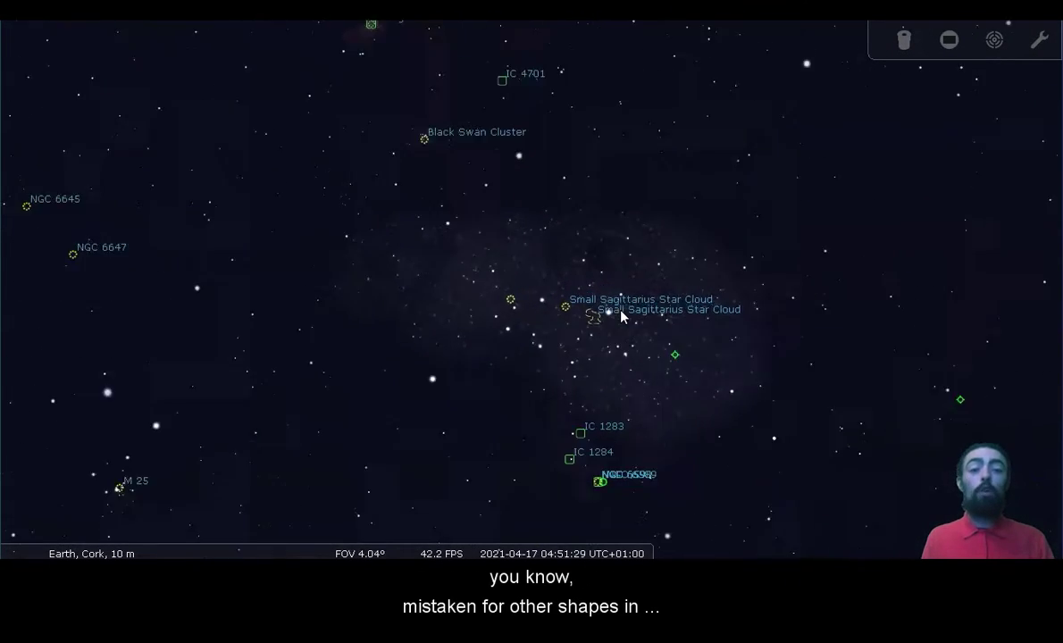
click(576, 311)
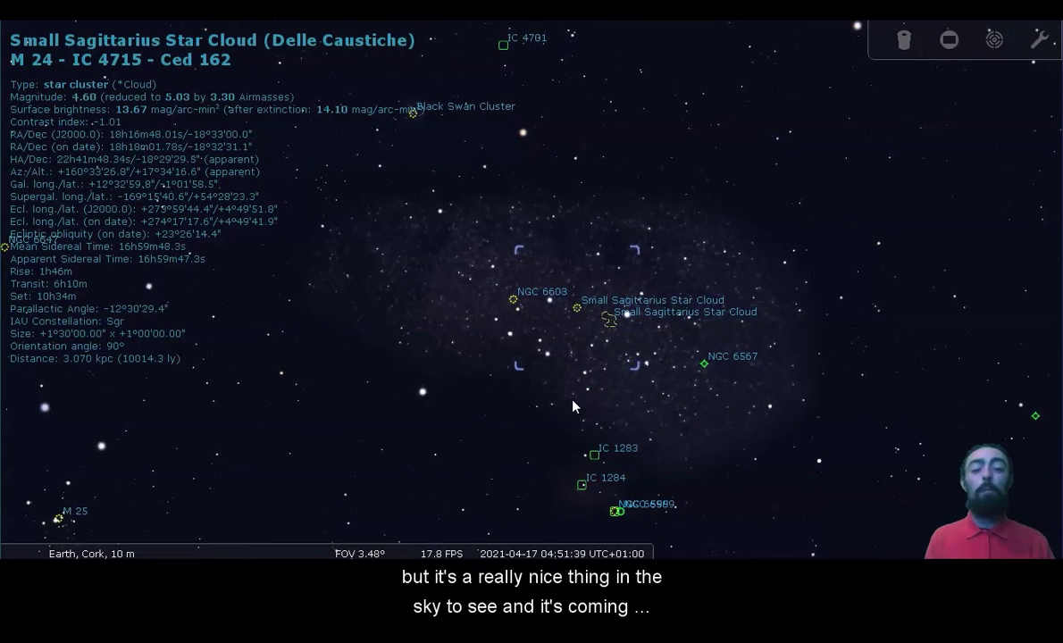
Zoom out from M 24 to a field of view of about 99° with the southeastern horizon in view.
scroll(574, 406, down, 5)
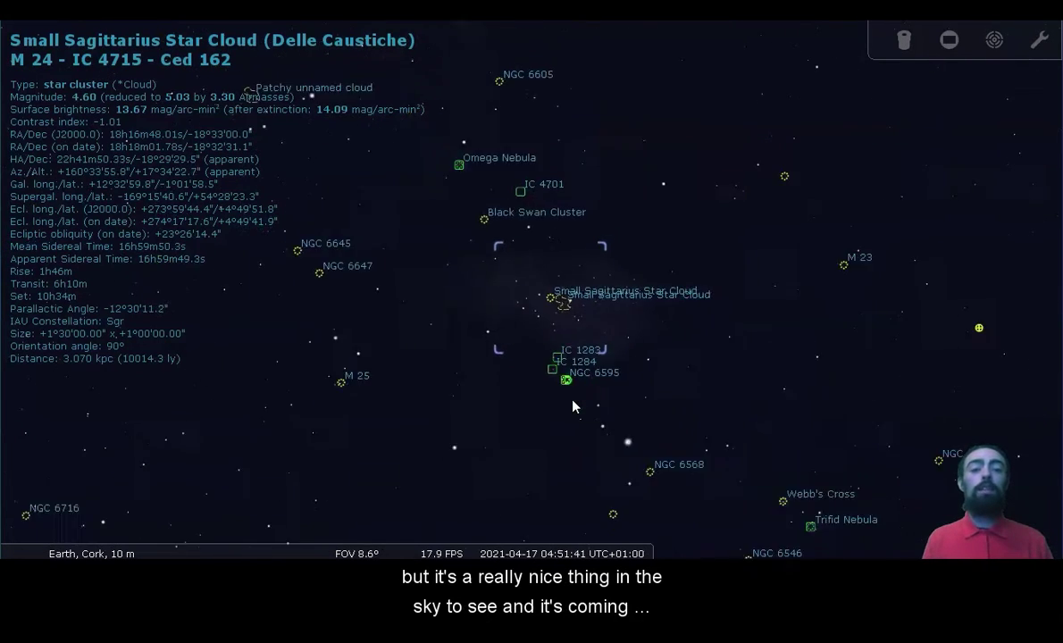
scroll(574, 406, down, 4)
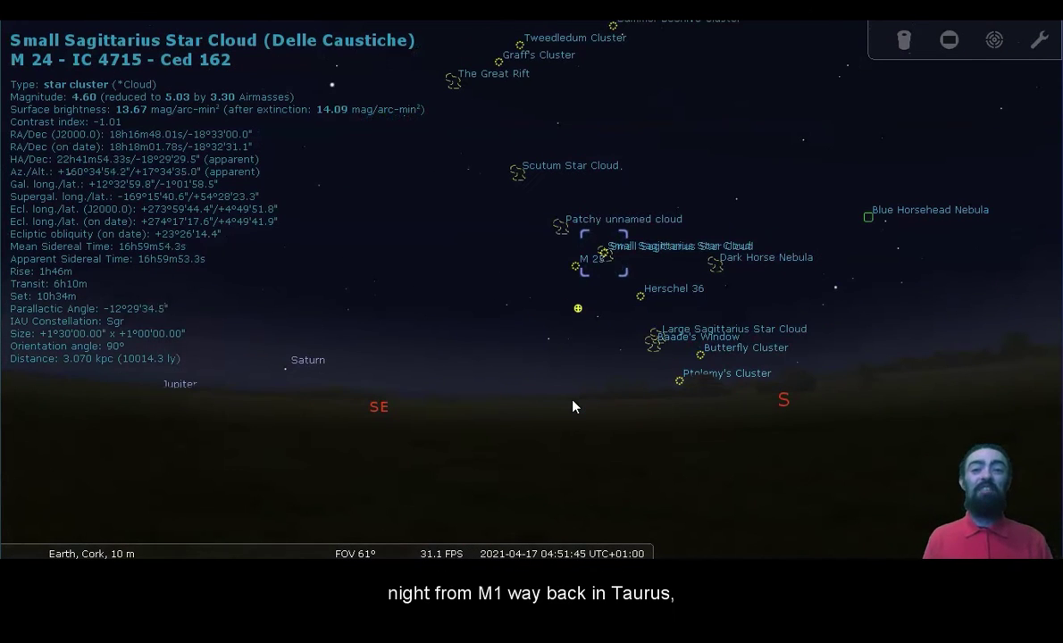
scroll(574, 406, down, 1)
scroll(574, 407, down, 3)
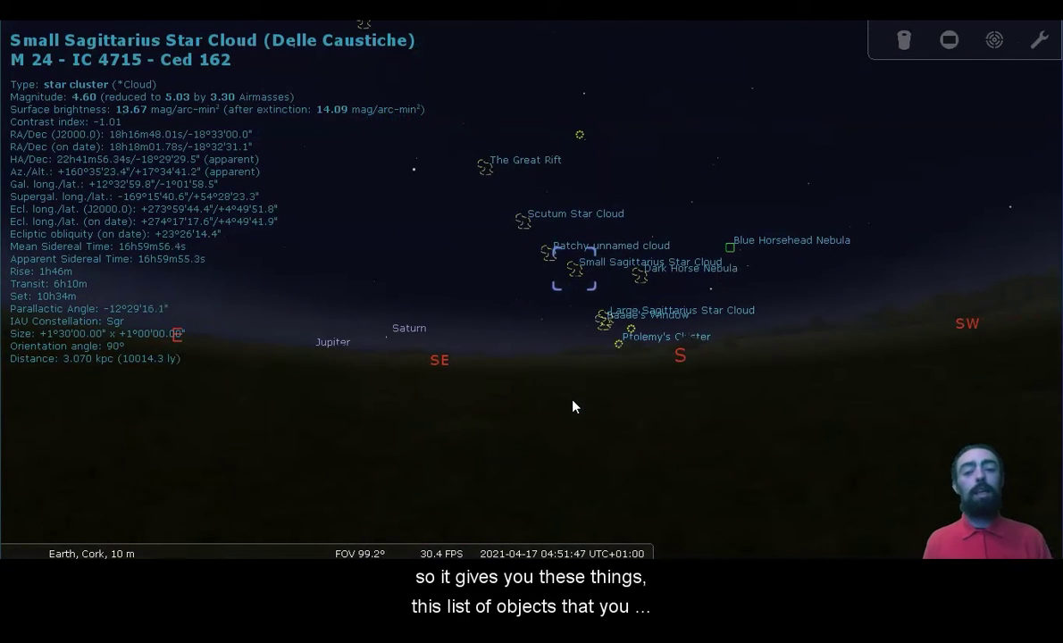
Survey the pre-dawn sky along the horizon from the northeast through south and west to the northwest, ending in the southwest.
key(Up)
key(Left)
key(Left)
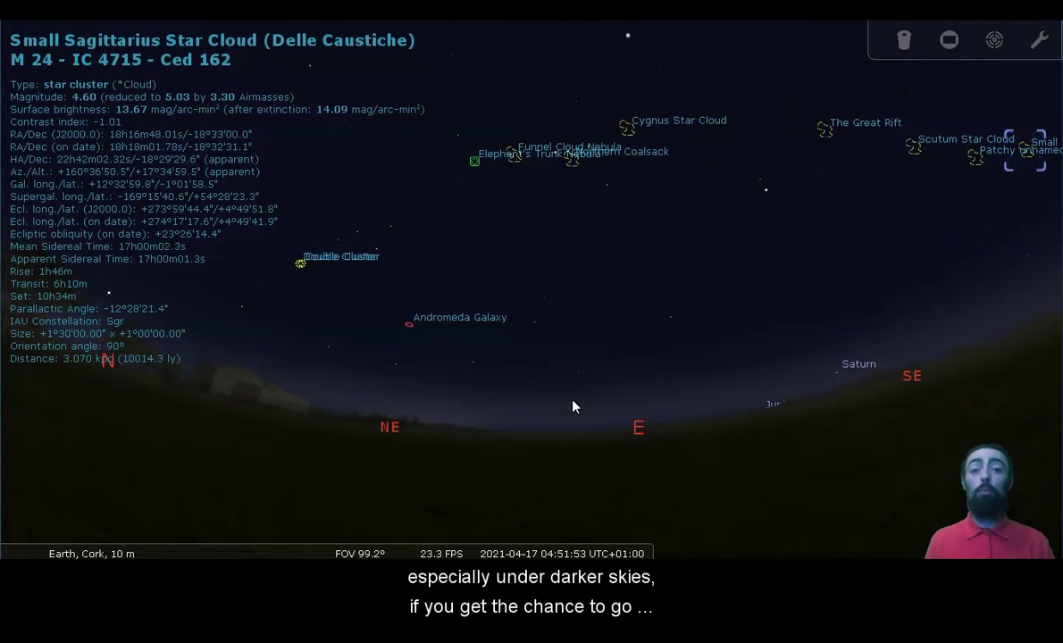
key(Right)
key(Right)
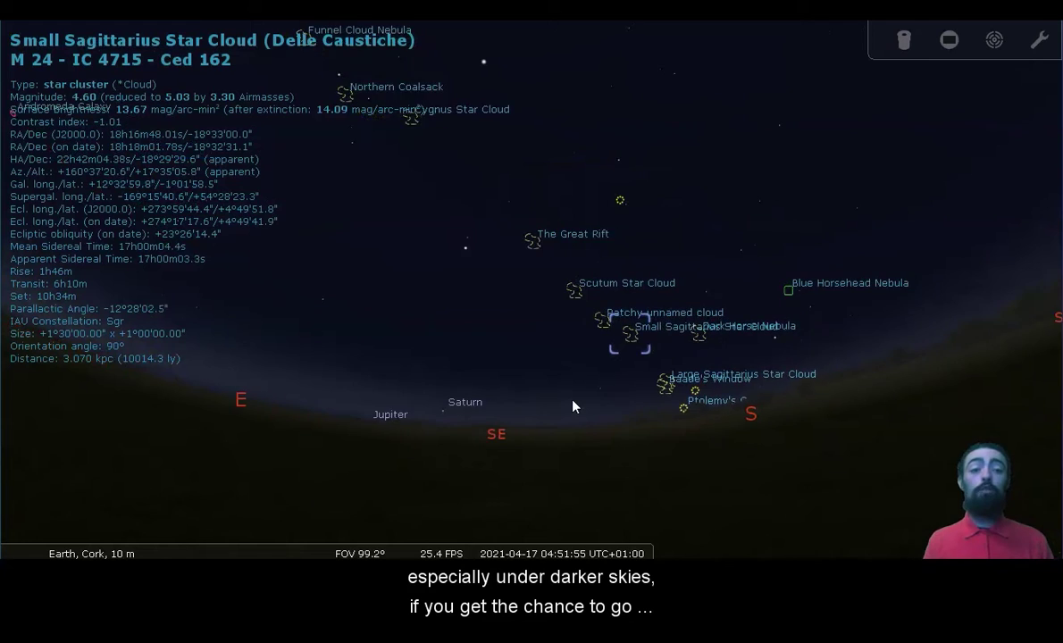
key(Right)
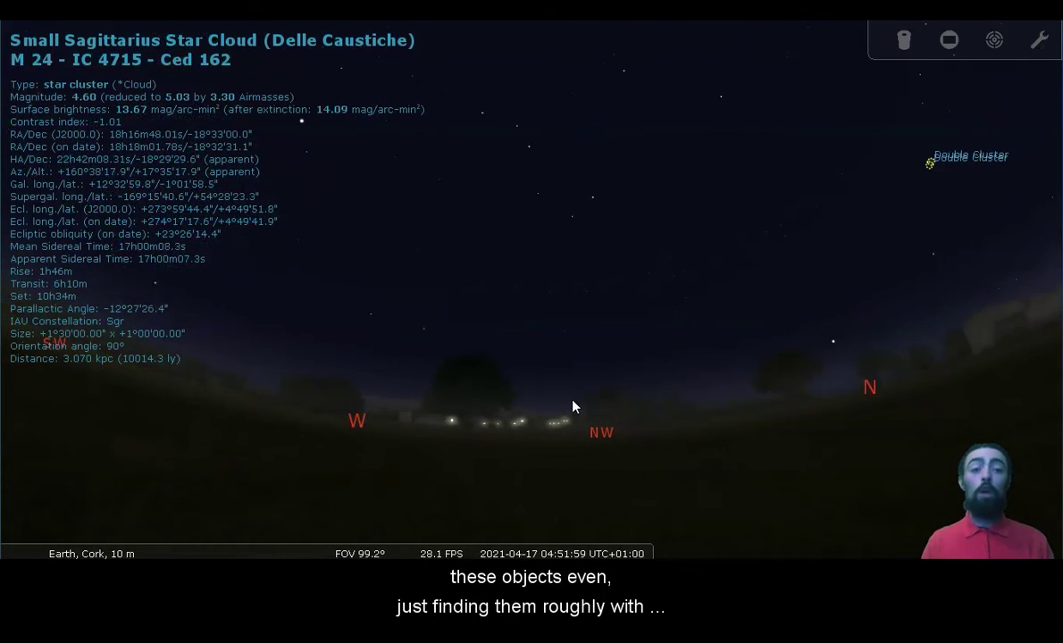
key(Left)
key(Left)
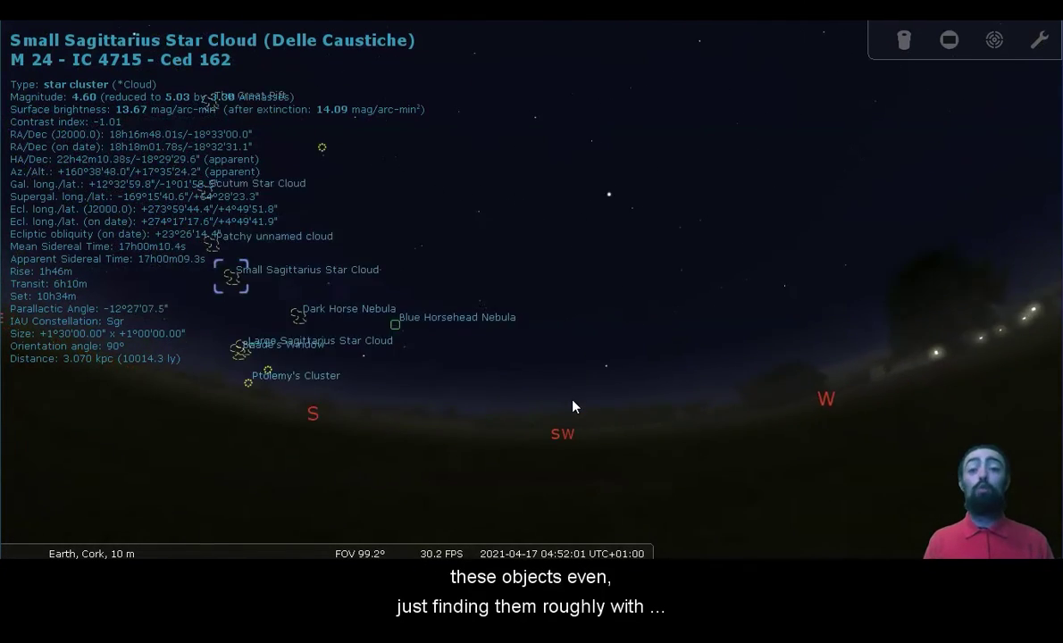
Rewind the sky to about 21:17 on 16 April 2021 and return time to its normal rate.
key(j)
key(j)
key(j)
key(j)
key(j)
key(j)
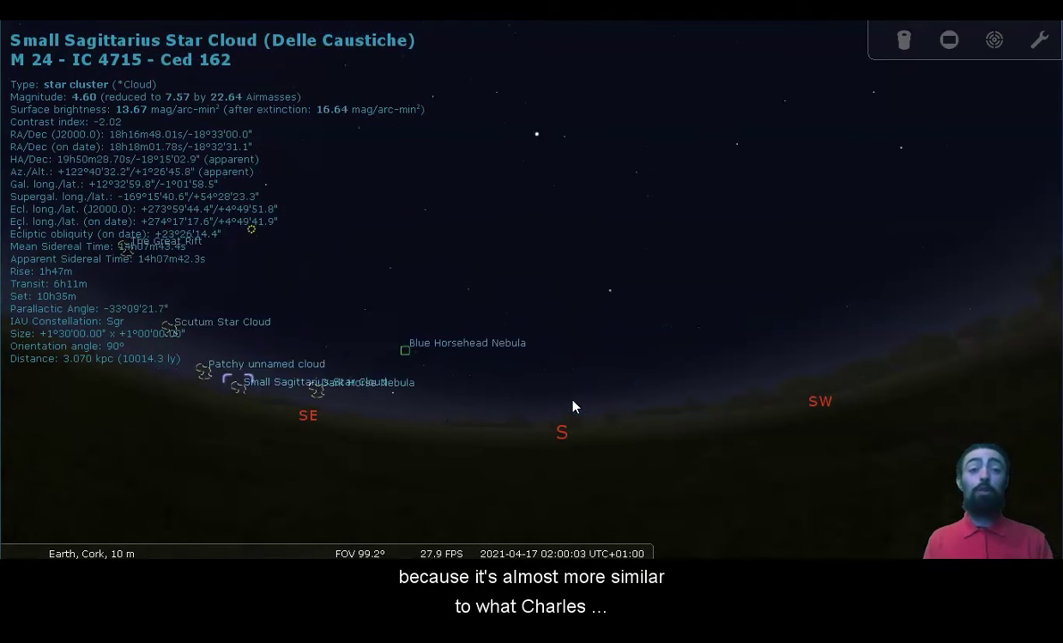
key(k)
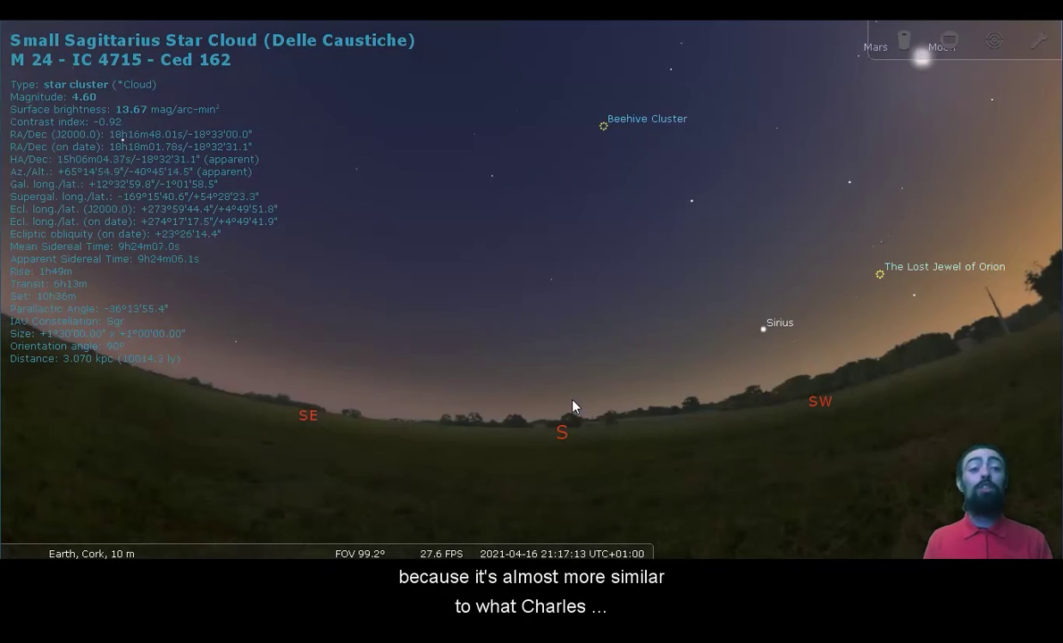
Hide the deep-sky objects and turn off the atmosphere for the view towards the southern horizon.
click(563, 409)
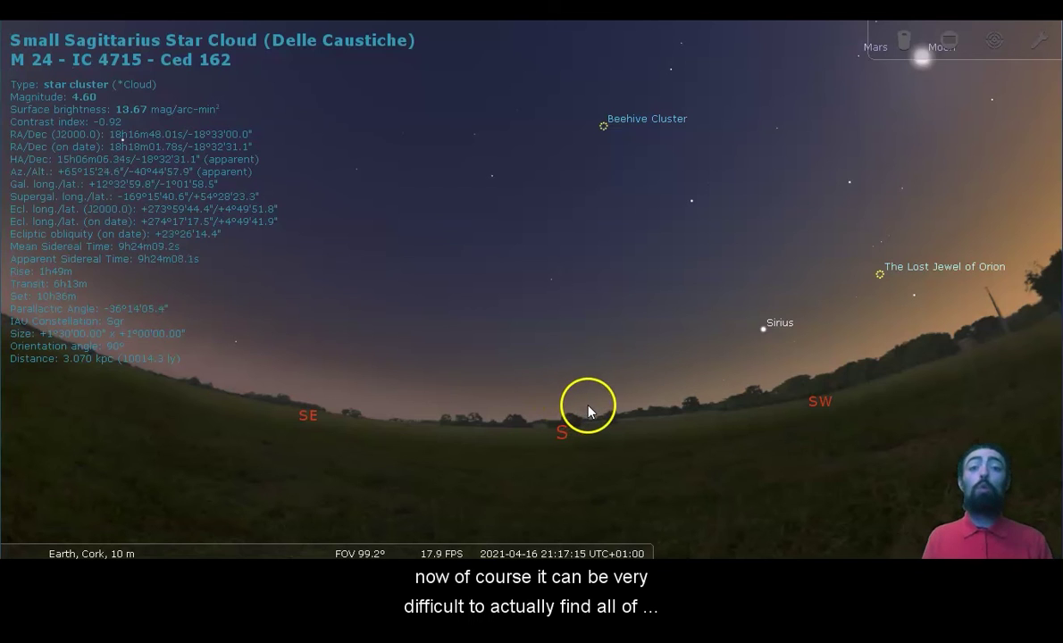
mouse_move(592, 406)
mouse_down()
mouse_move(594, 389)
mouse_move(577, 399)
mouse_up()
mouse_move(278, 551)
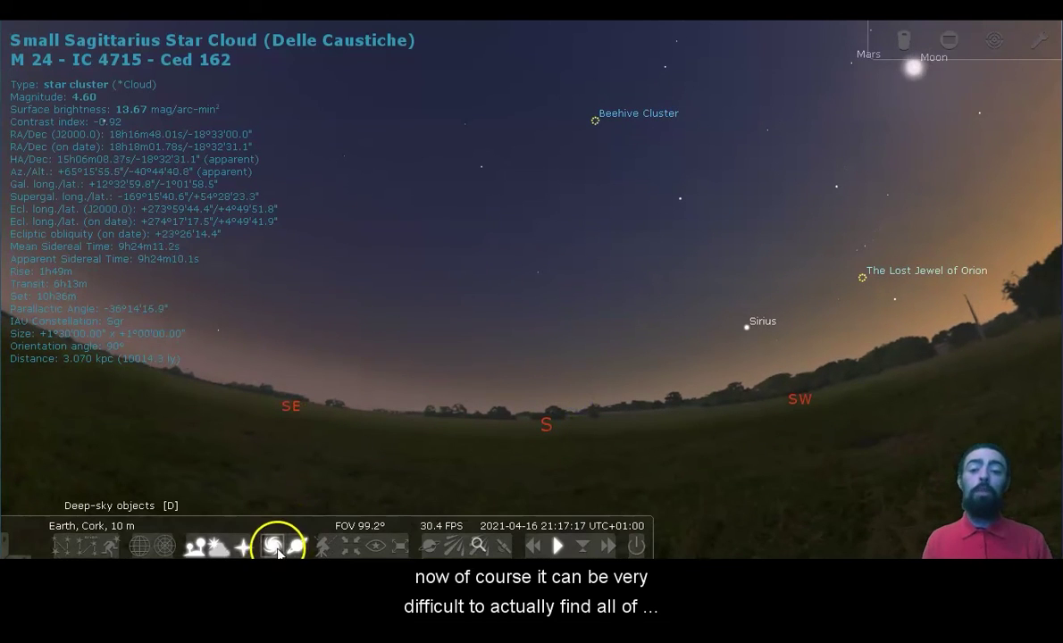
click(272, 551)
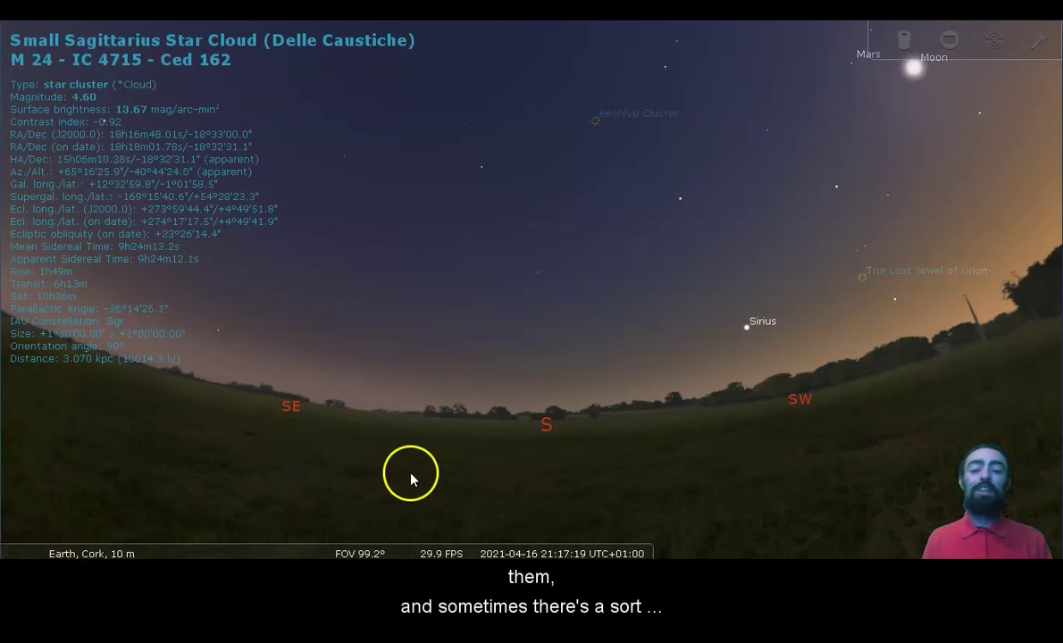
mouse_move(268, 538)
click(209, 546)
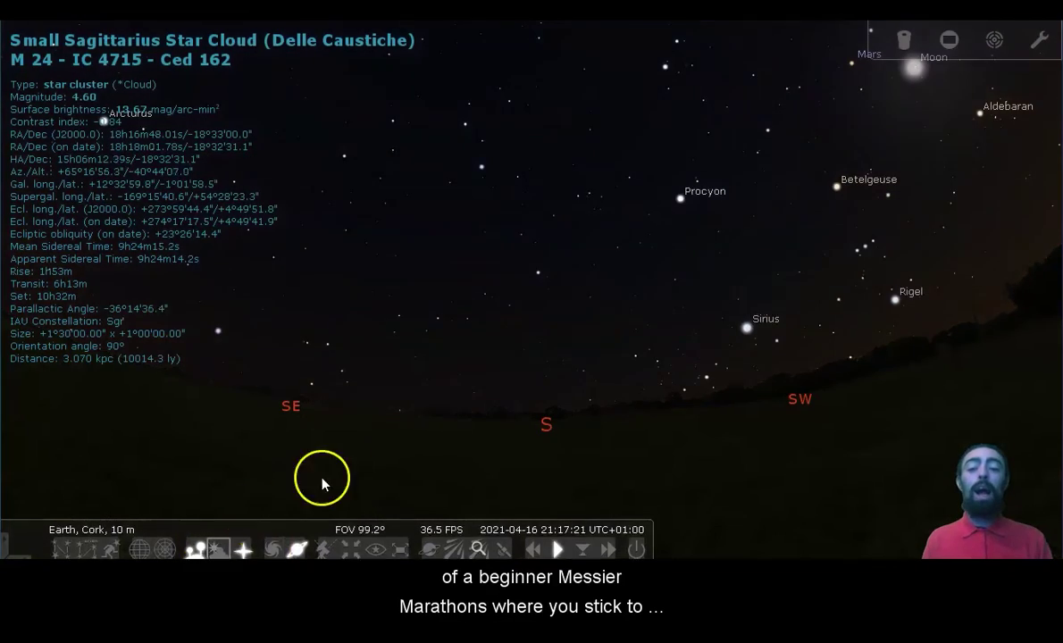
Run time backwards from the evening to about 18:06 on 16 April 2021.
key(j)
key(j)
key(j)
key(j)
key(j)
key(j)
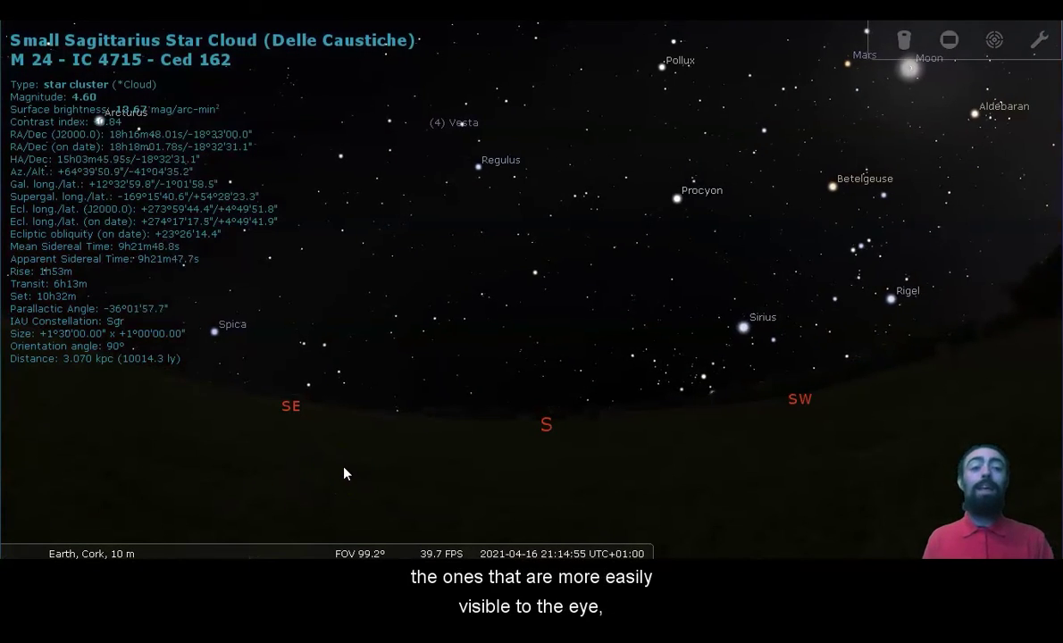
key(ctrl+minus)
key(ctrl+minus)
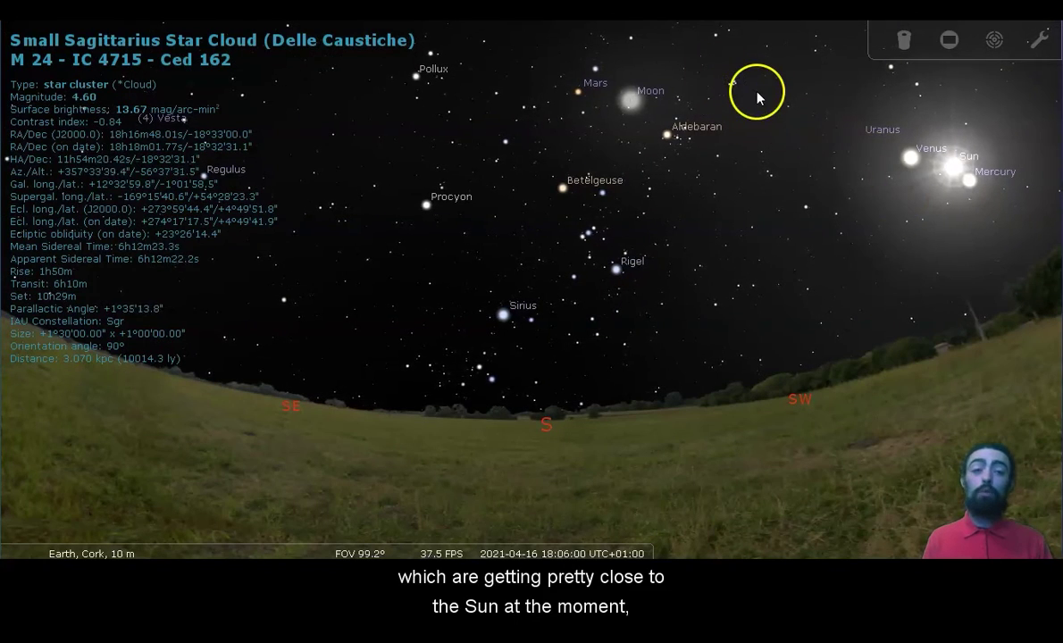
Look over the southern to western sky around Orion, the Moon and the Sun while time runs back to about 17:40.
drag(727, 159, 647, 266)
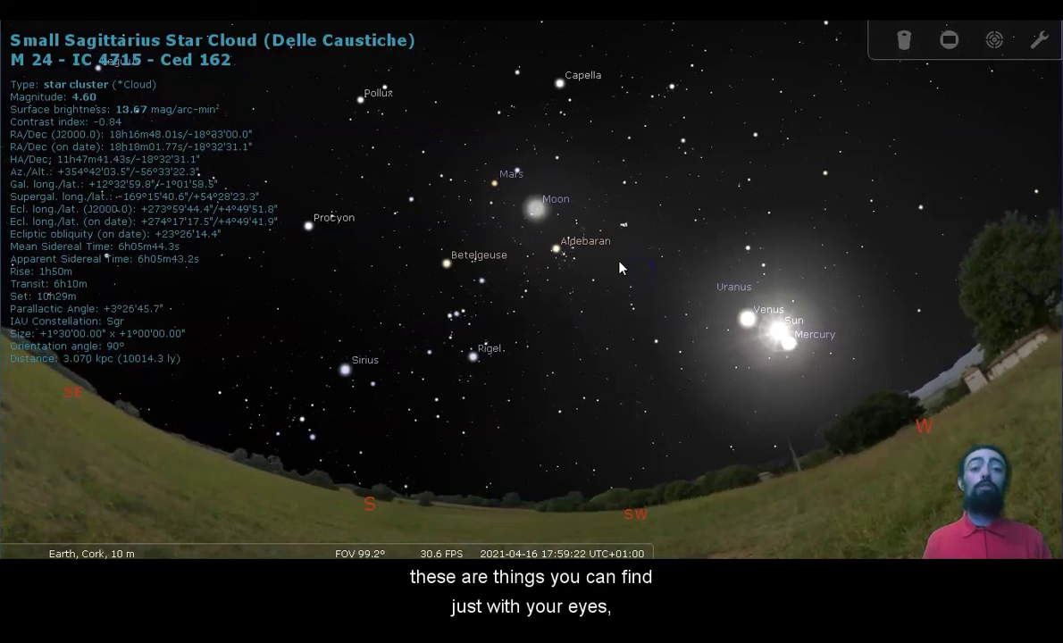
drag(549, 265, 622, 235)
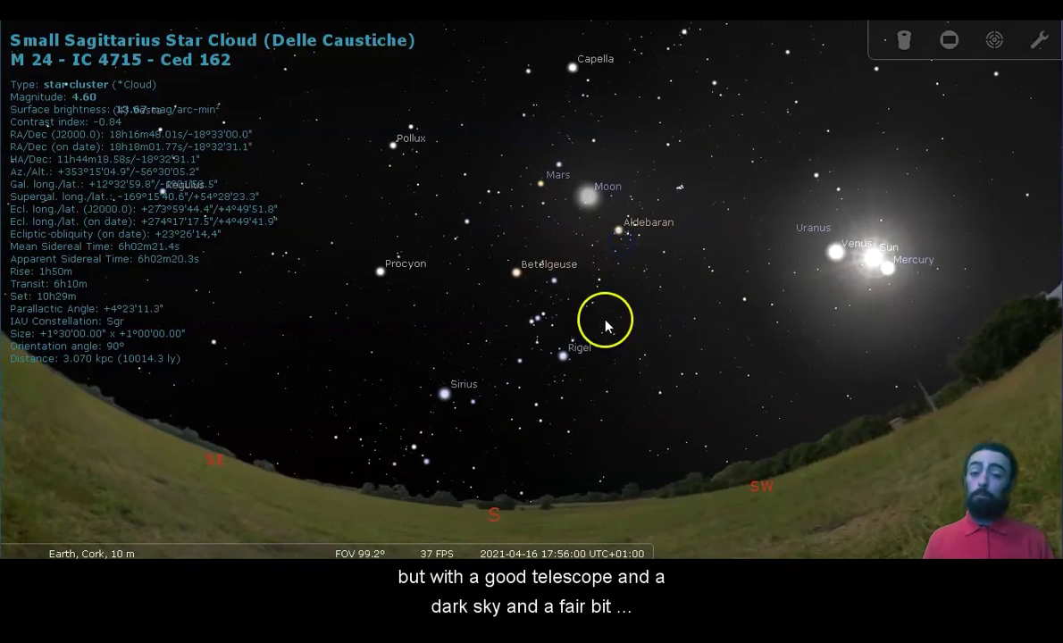
drag(605, 321, 636, 246)
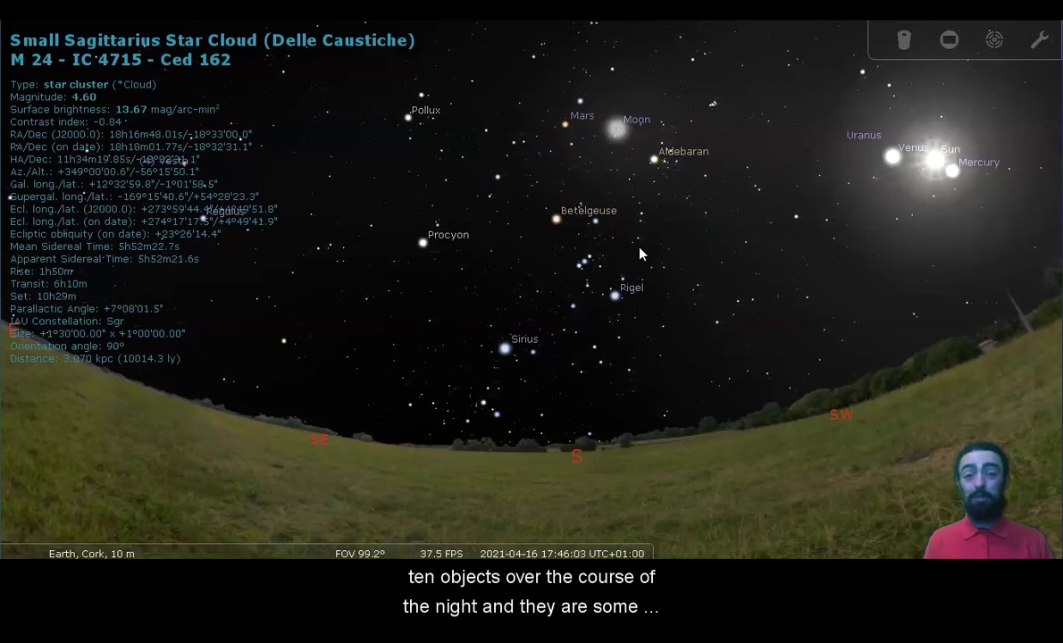
click(594, 347)
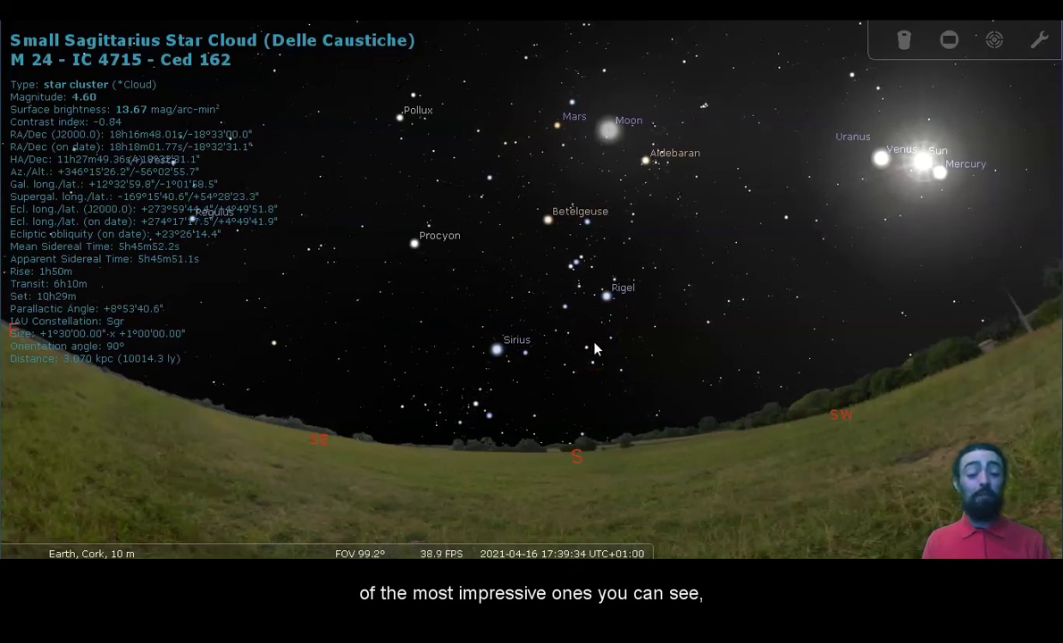
Advance the sky to about 23:54 on 16 April 2021 and return time to its normal rate, facing south.
key(l)
key(l)
key(l)
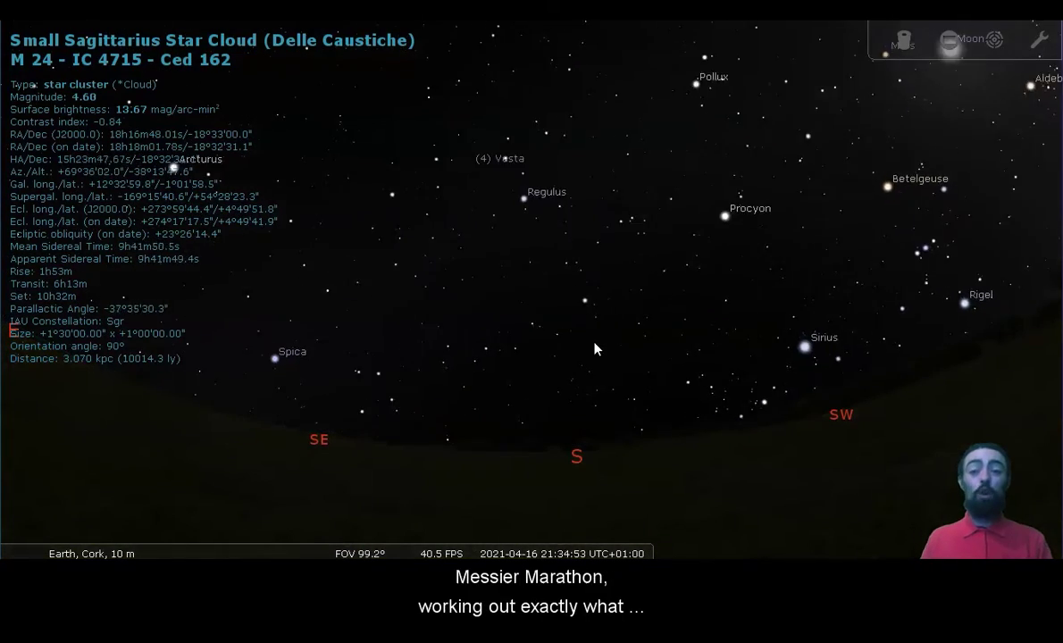
key(k)
key(l)
key(l)
key(l)
key(l)
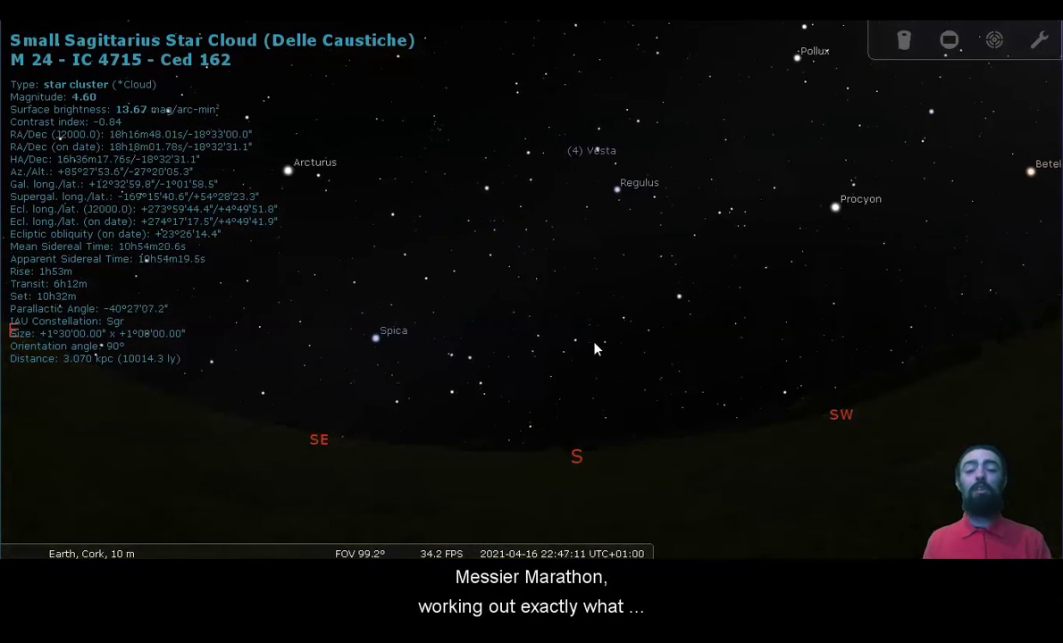
key(k)
mouse_move(669, 463)
mouse_down()
mouse_move(604, 396)
mouse_move(559, 396)
mouse_move(593, 418)
mouse_move(600, 446)
mouse_up()
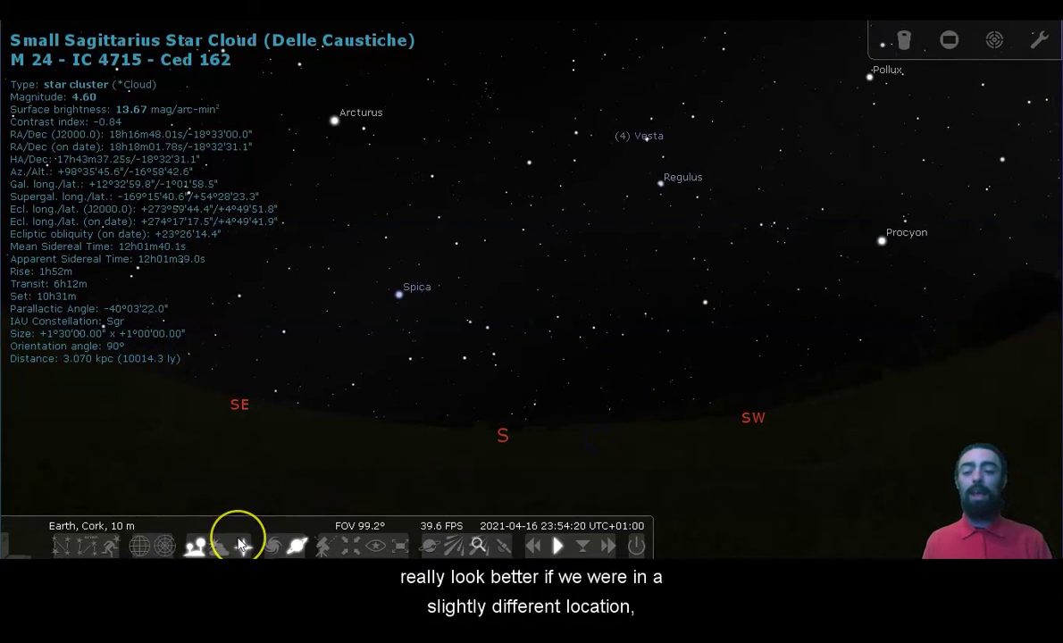
Toggle the deep-sky object markers on and off again, and turn the atmosphere back on.
click(217, 545)
click(273, 547)
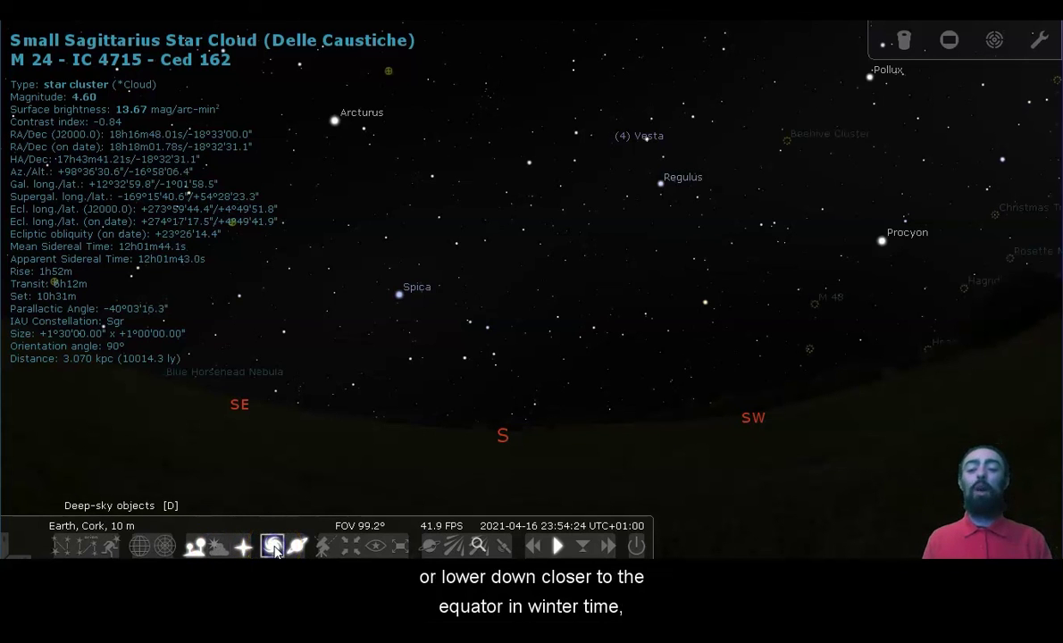
click(213, 543)
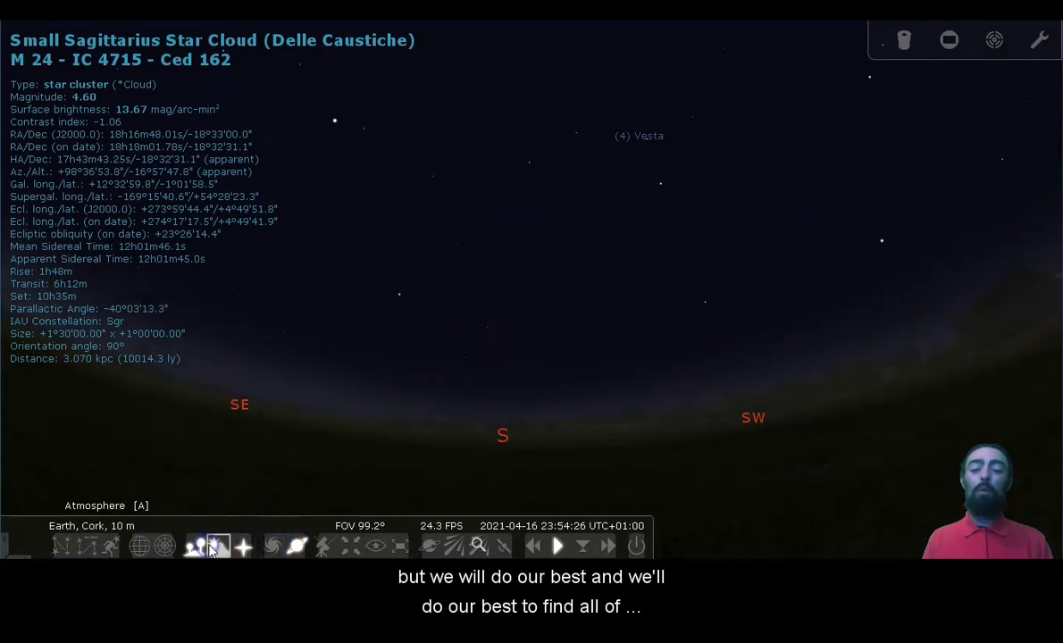
Shift the view slightly above the southern horizon and deselect M 24.
click(591, 434)
drag(596, 419, 565, 417)
drag(565, 417, 615, 464)
right_click(618, 462)
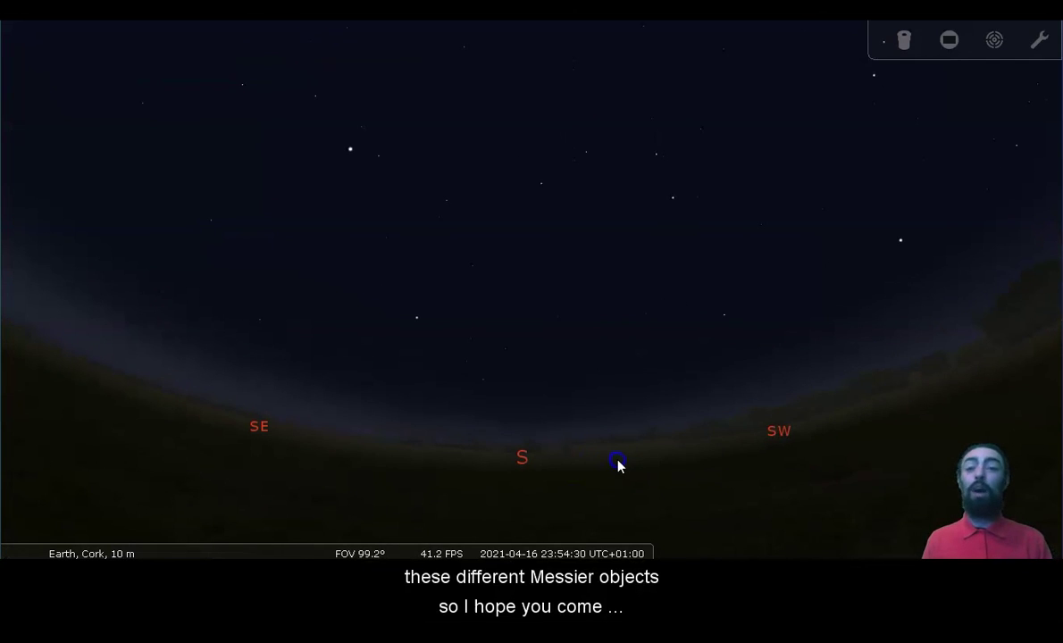